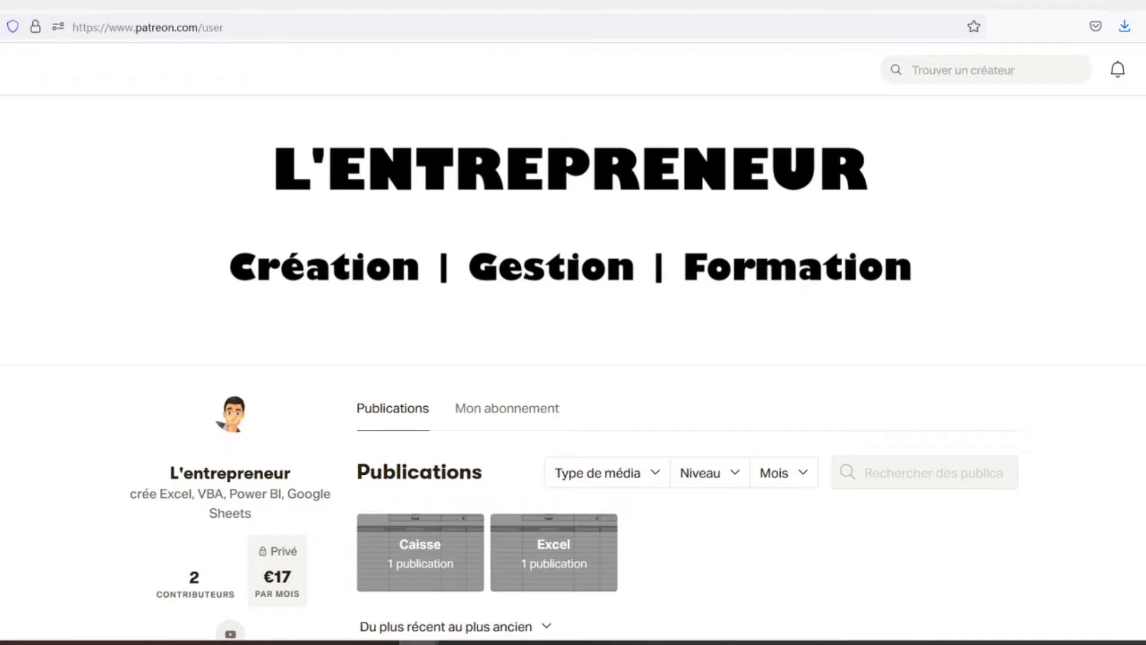
Examine the publications on the L'entrepreneur Patreon page, including the Feuilles de caisse post and its attached file
scroll(573, 358, "down", 3)
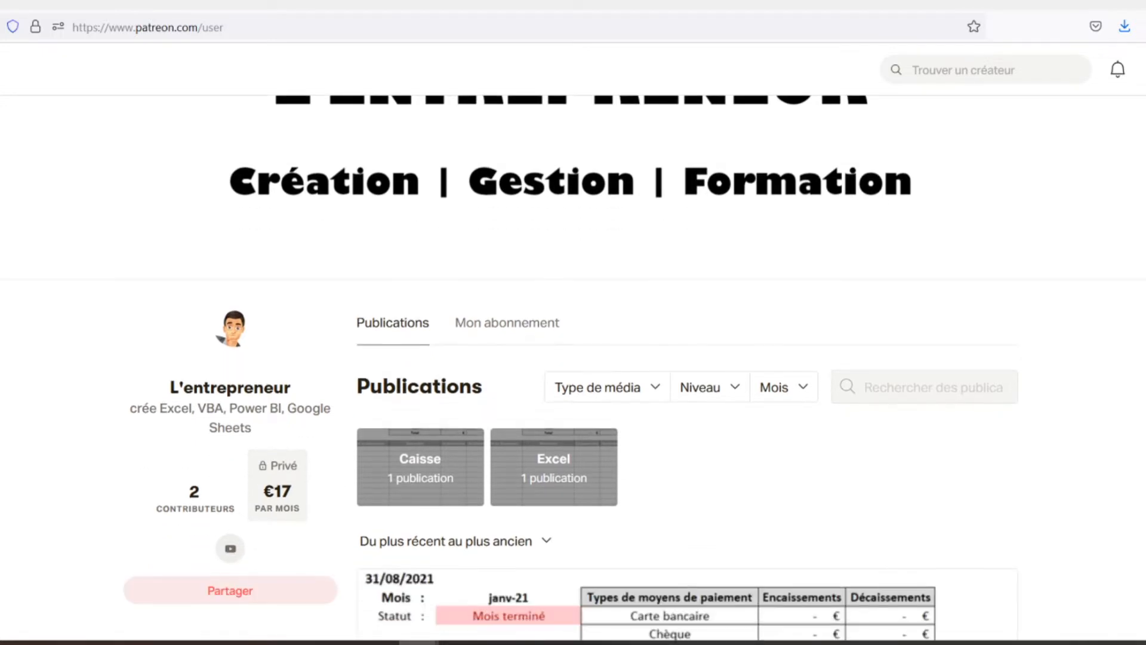
scroll(573, 358, "down", 2)
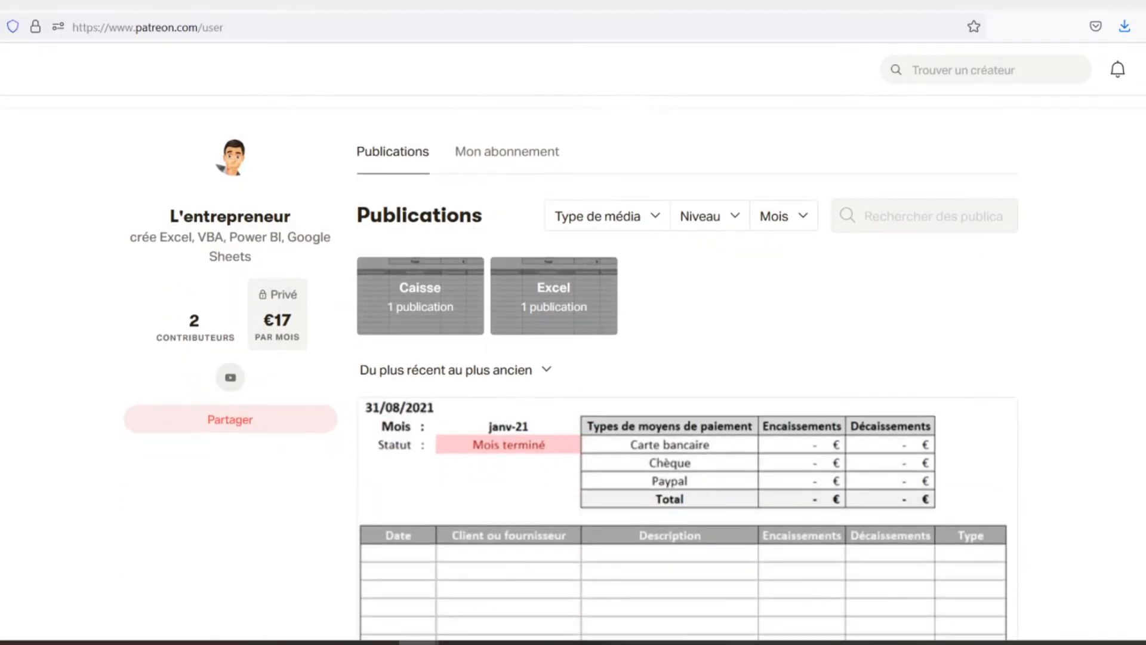
scroll(573, 359, "down", 2)
scroll(573, 358, "down", 2)
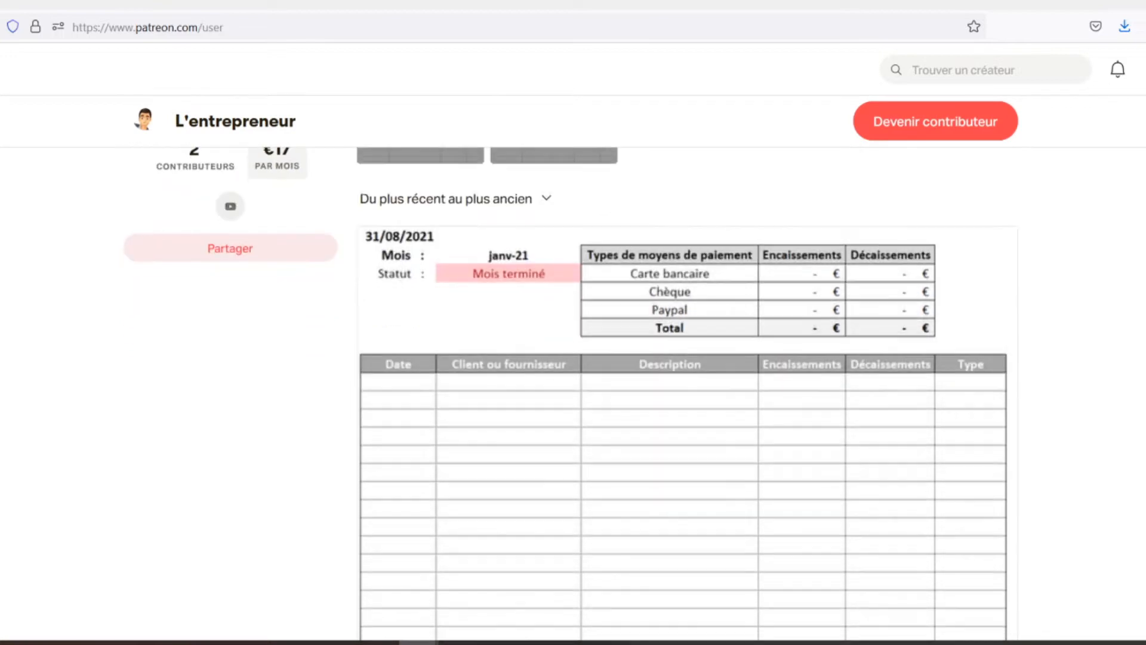
scroll(573, 358, "down", 2)
scroll(573, 358, "down", 2)
scroll(574, 358, "down", 2)
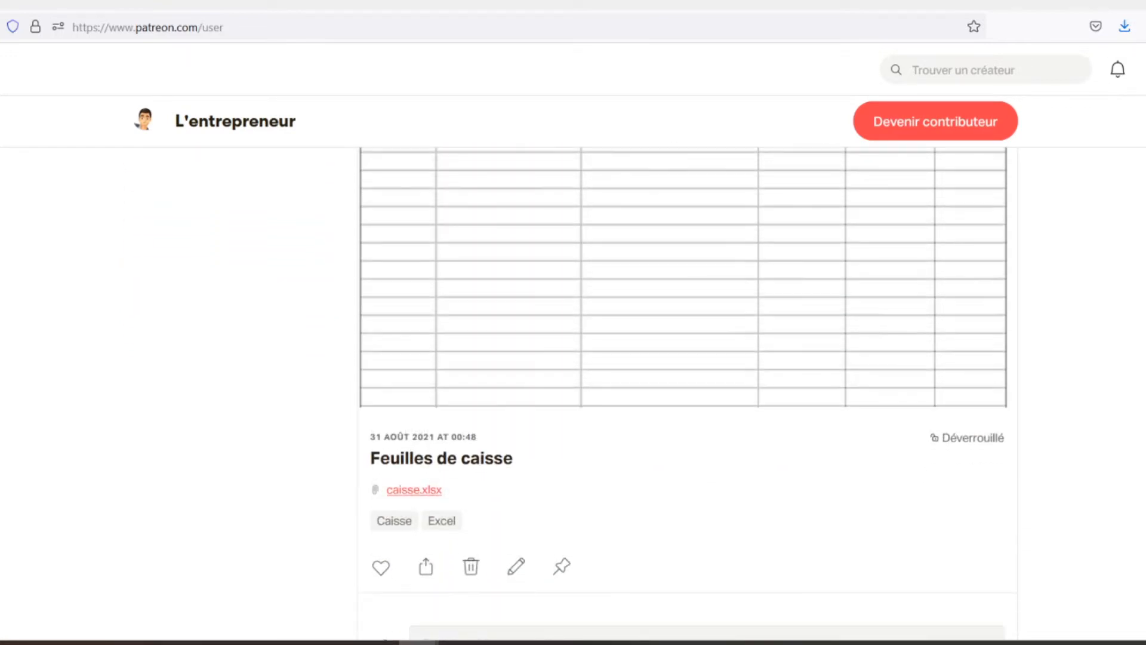
scroll(574, 358, "down", 2)
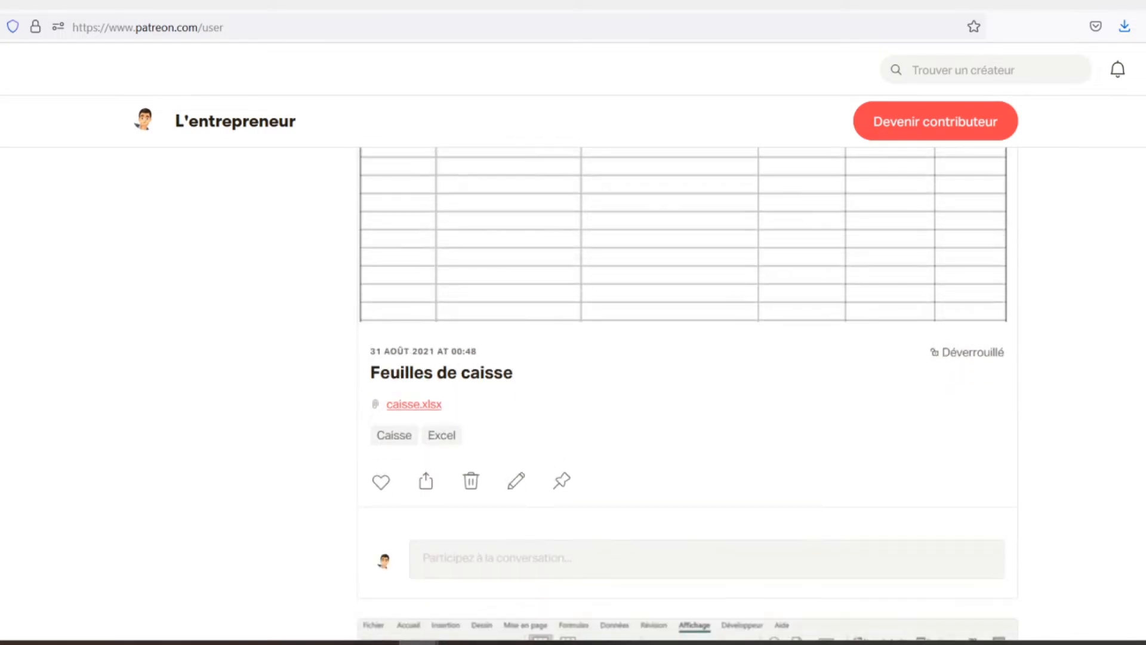
scroll(573, 358, "down", 2)
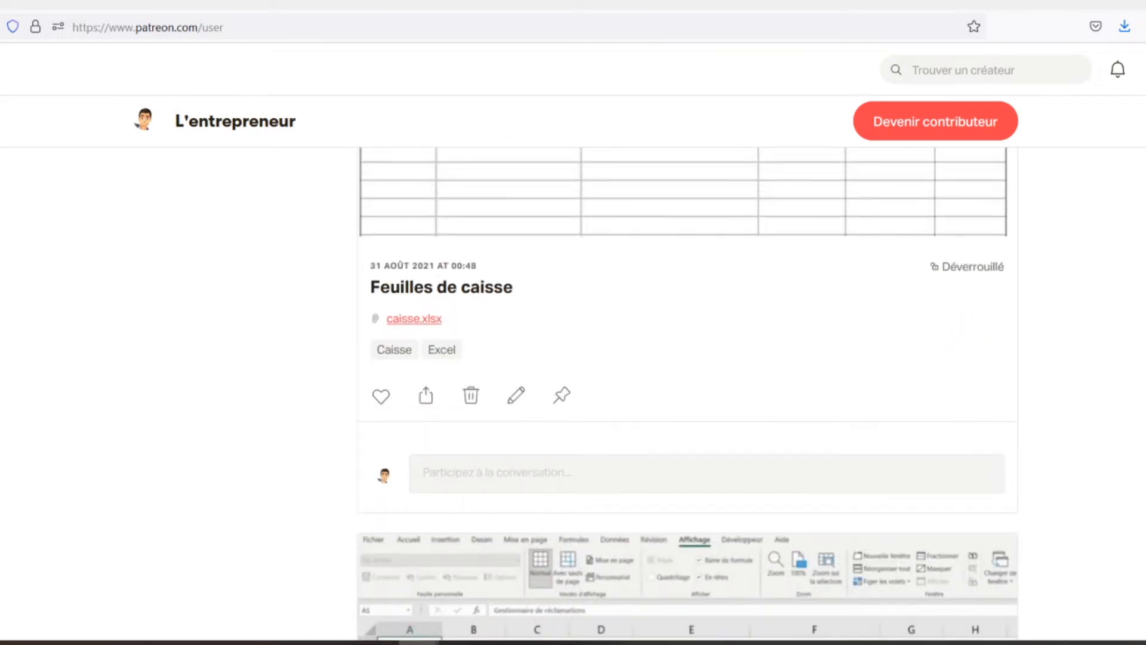
scroll(573, 358, "down", 2)
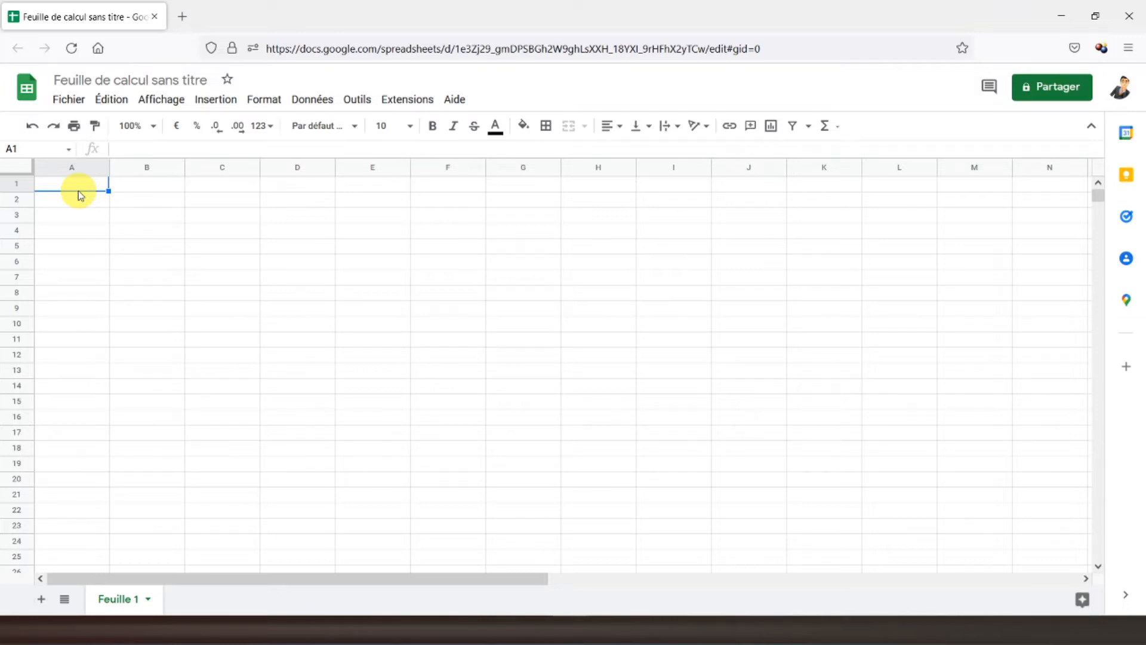
Enter the title "Synthèse des fournisseurs" in cell A1 and format it bold, italic, size 12
type("S")
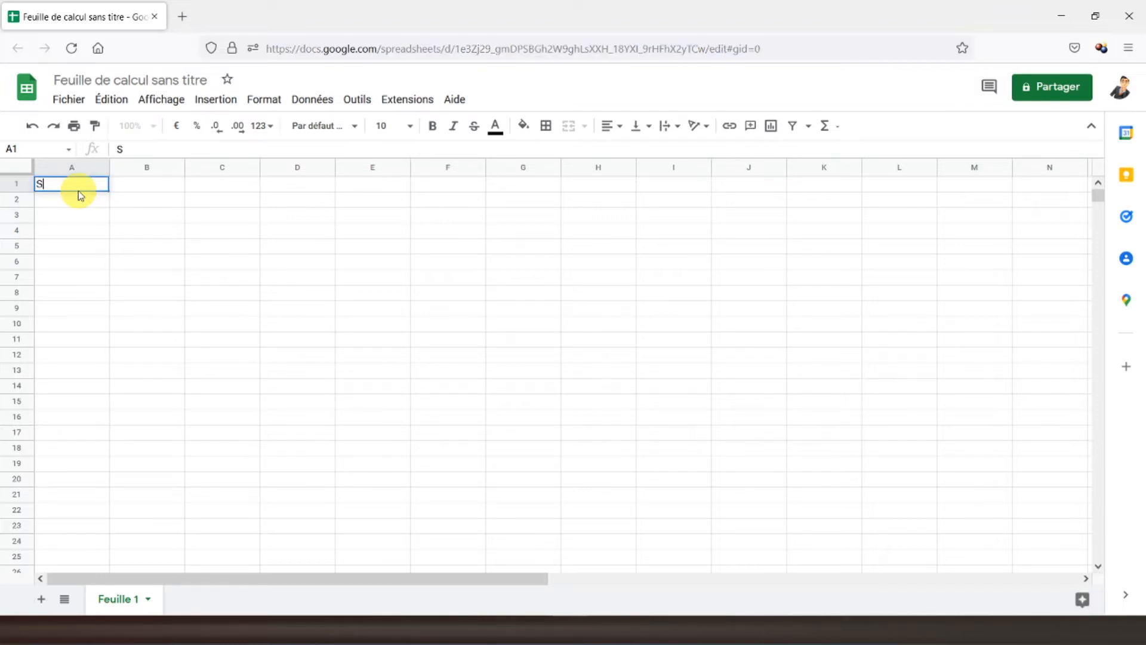
type("ynthèse des fournisseurs")
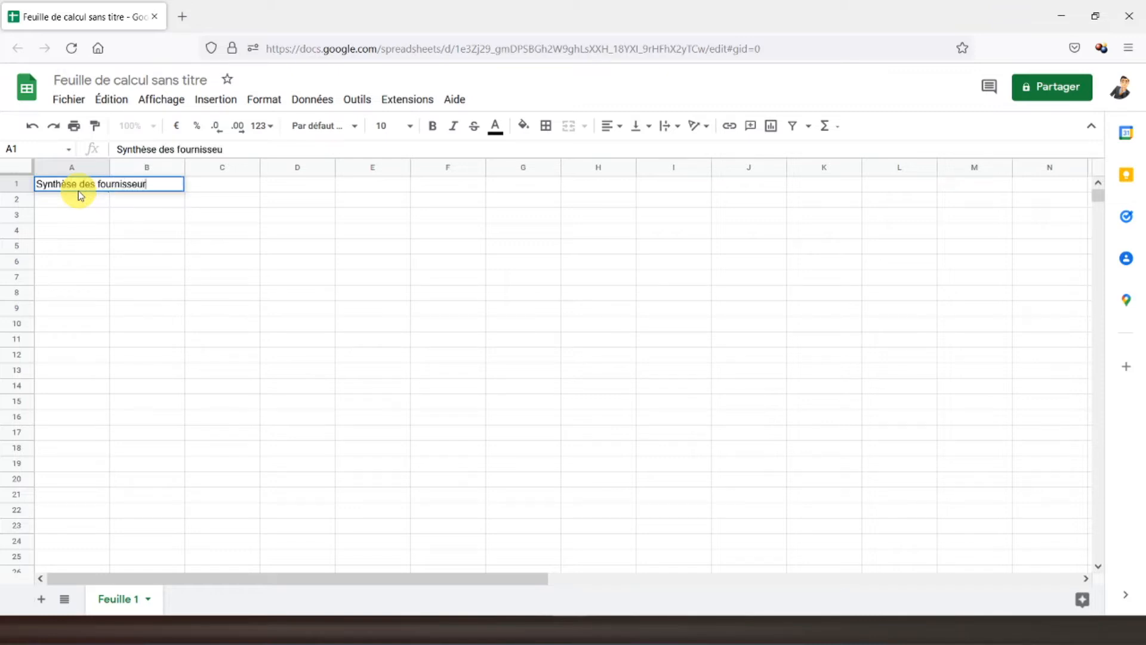
key("Return")
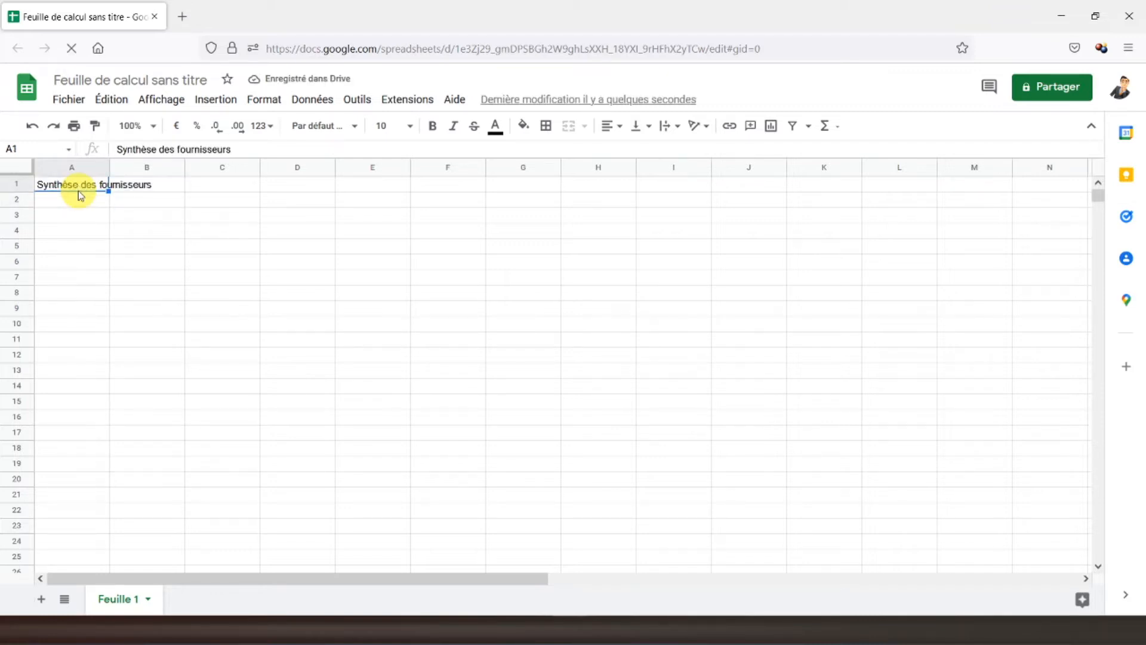
left_click(434, 125)
left_click(453, 125)
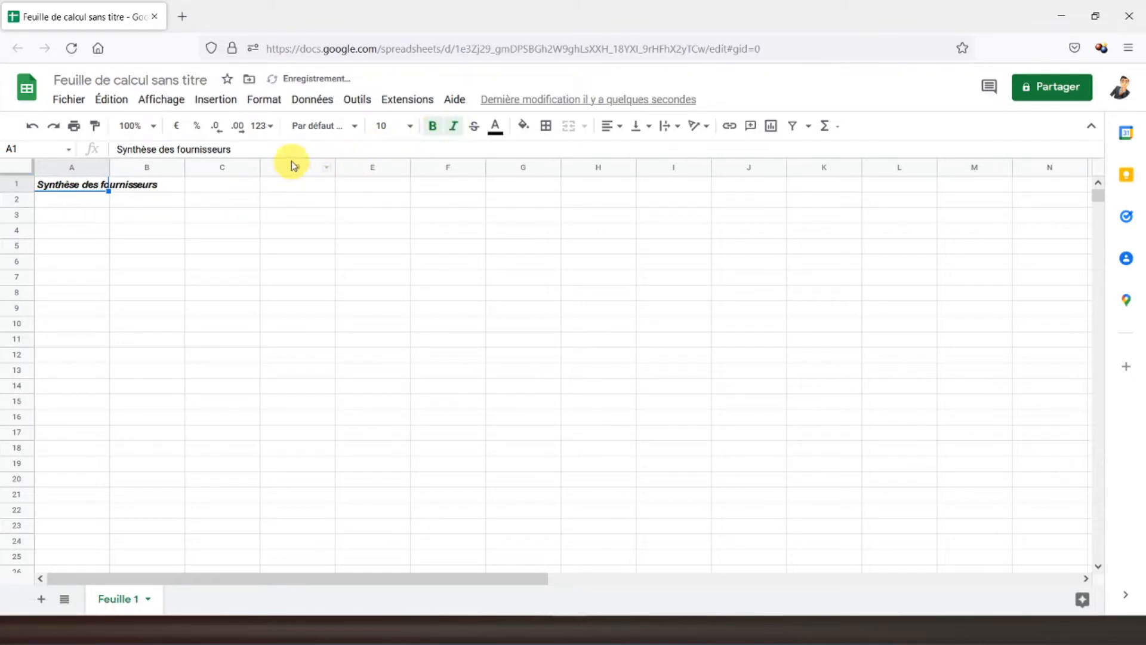
left_click(412, 130)
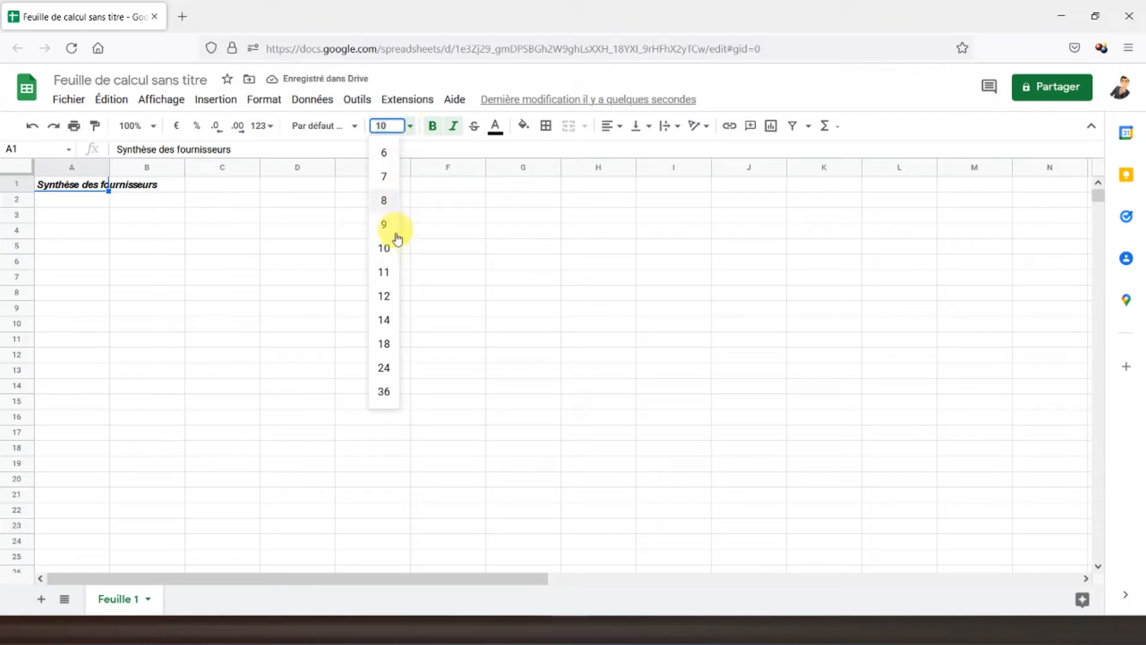
left_click(394, 297)
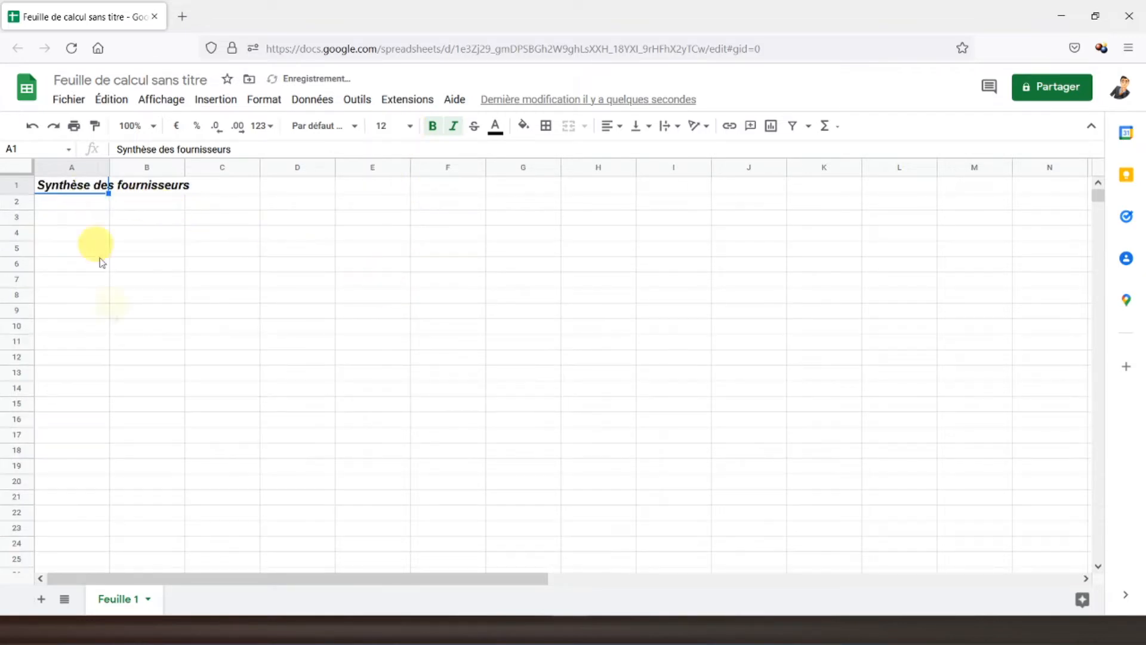
Rename the sheet Feuille 1 as "Synthèse"
double_click(117, 600)
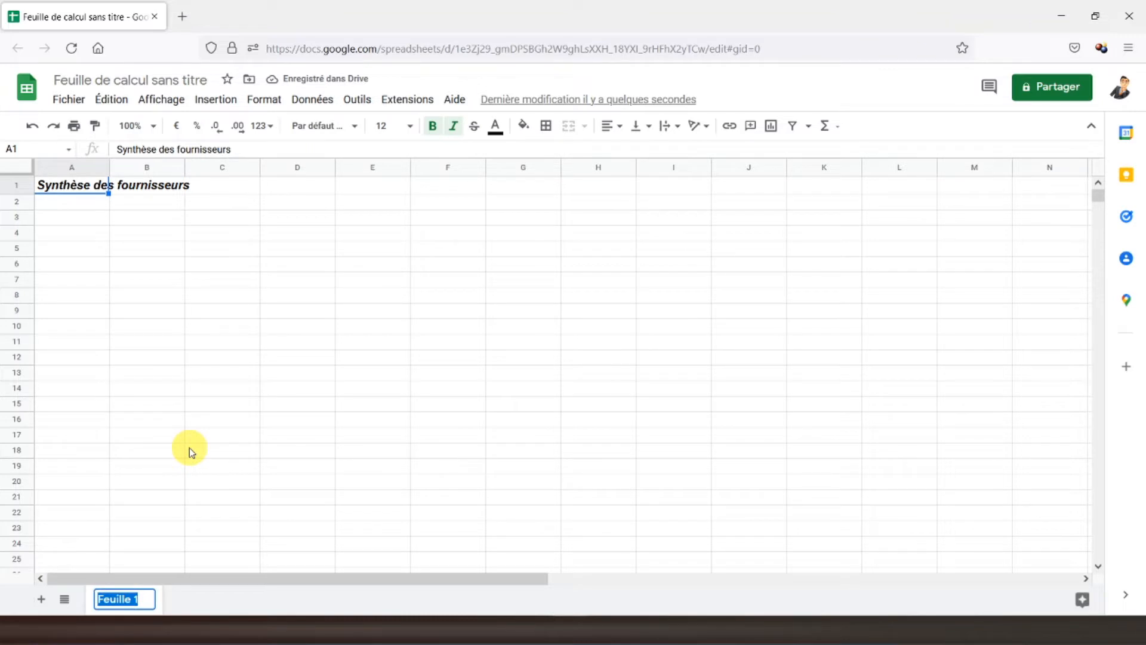
type("Synthèse")
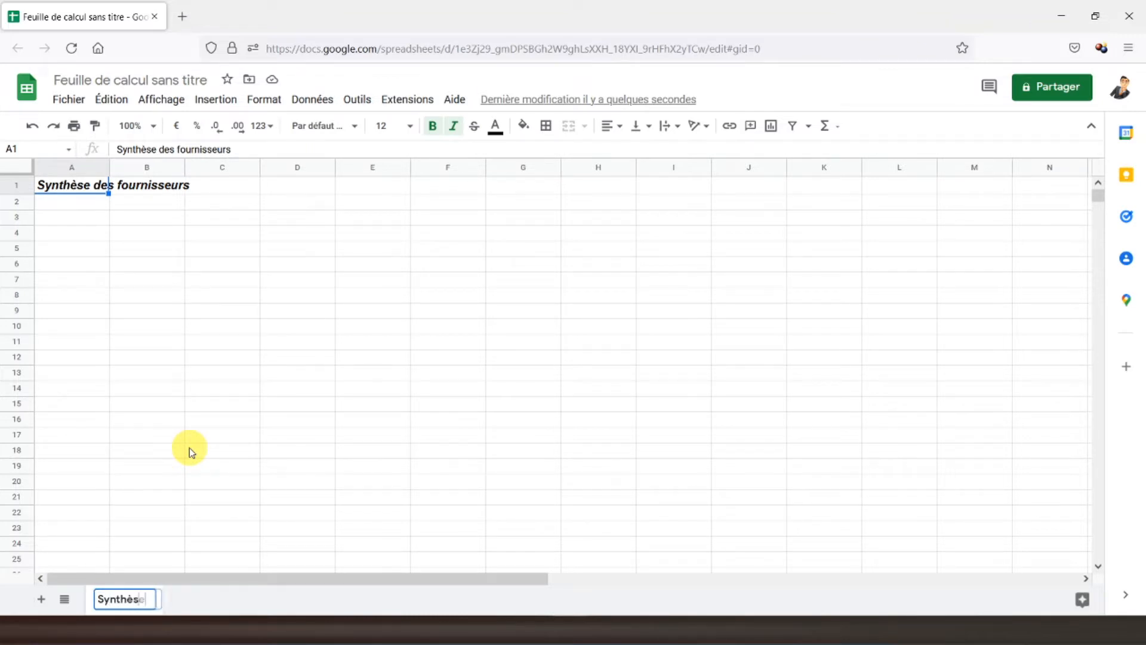
key("Return")
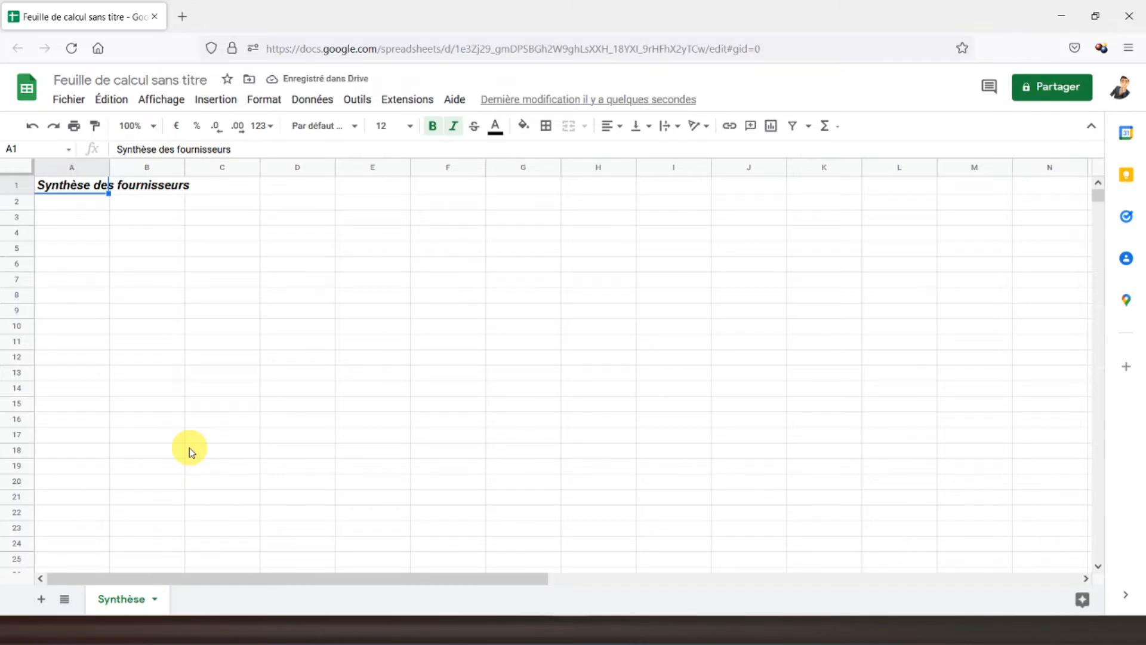
Enter the headers "Liste des fournisseurs", "Montant global" and "Reste à payer" in A5:C5 and widen column A to fit its header
left_click(78, 254)
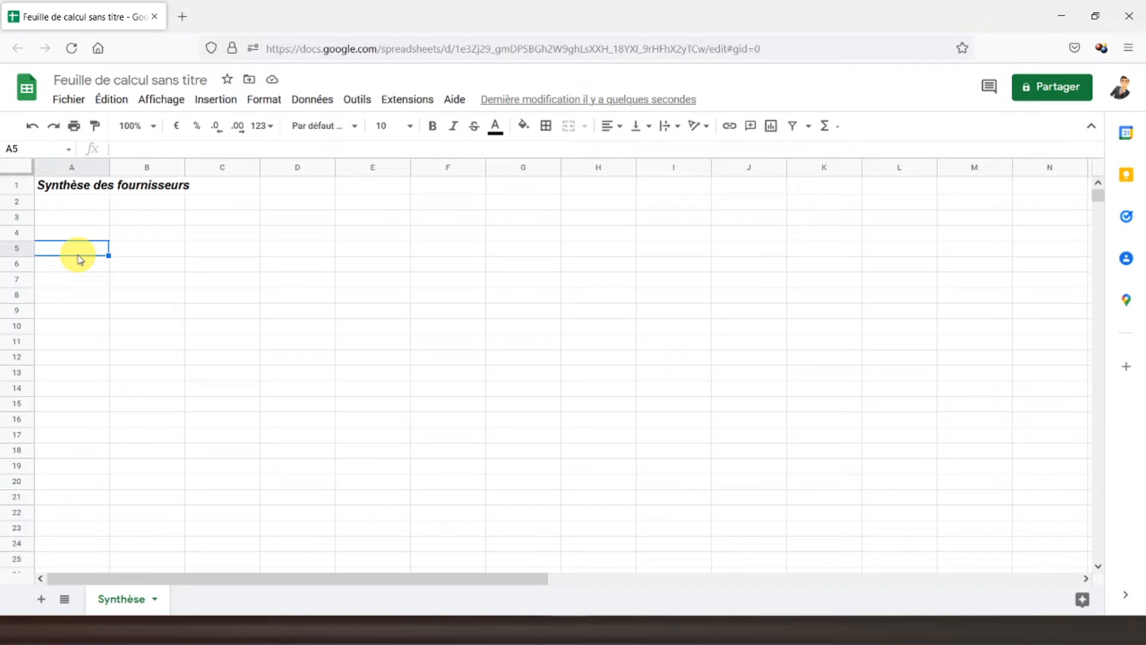
type("Liste ")
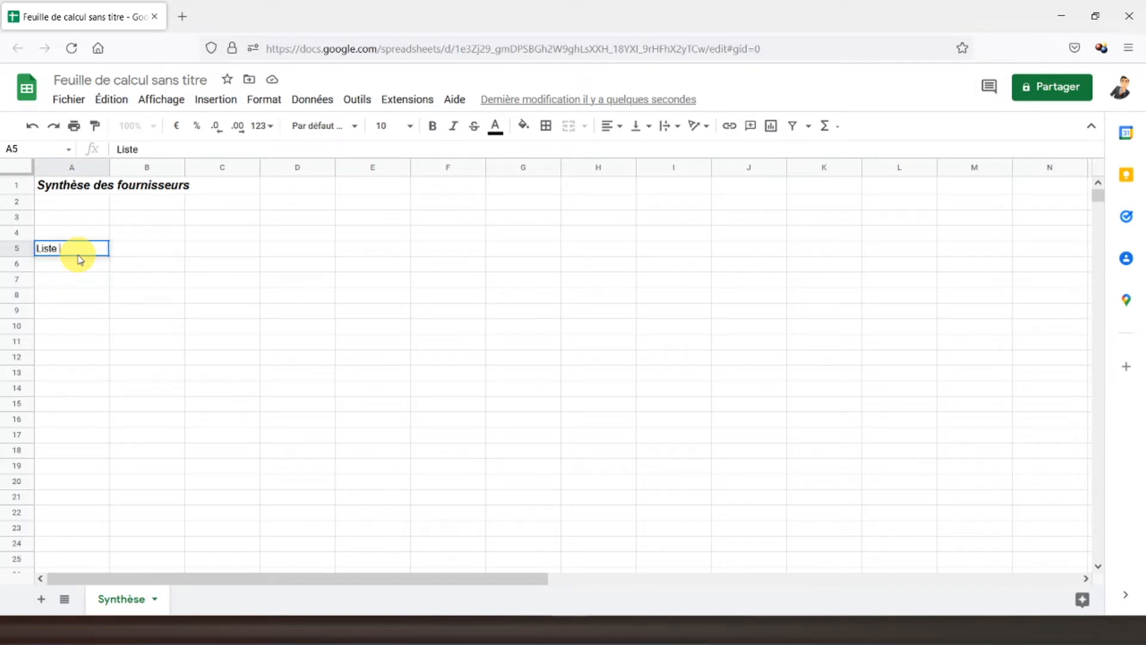
type("des fournisseurs")
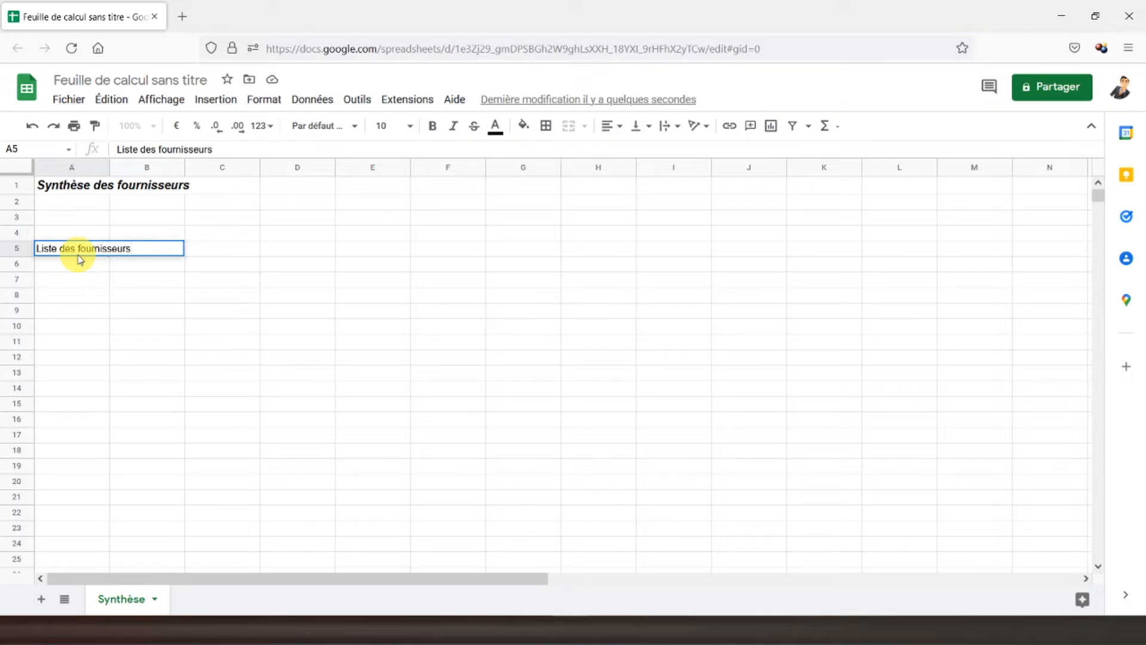
key("Return")
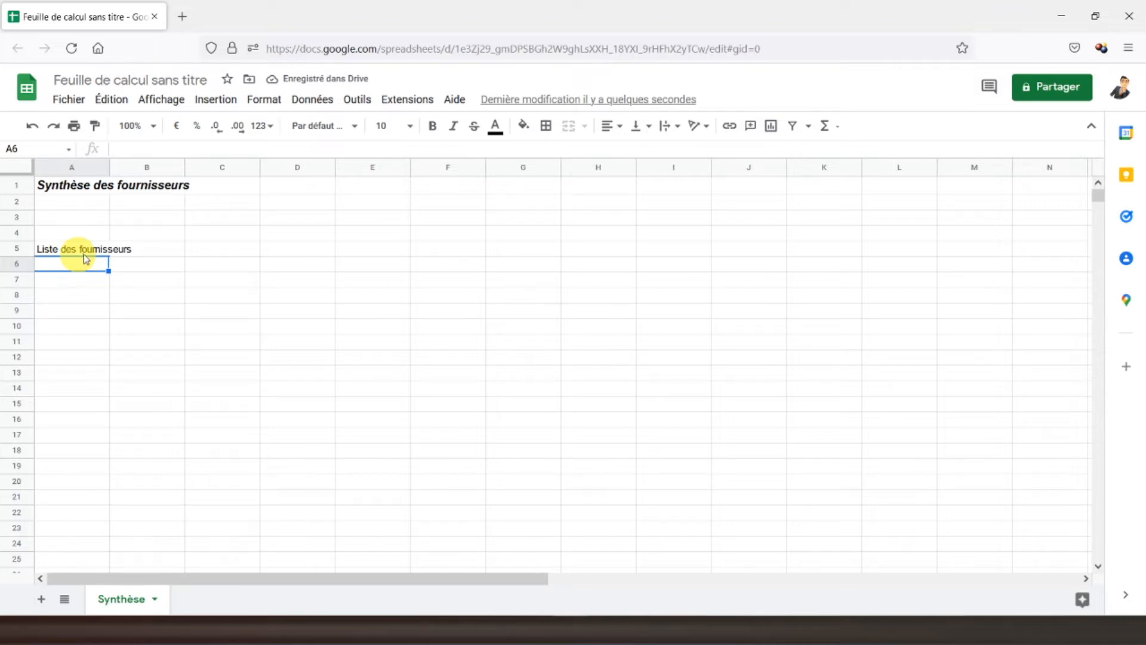
left_click(154, 252)
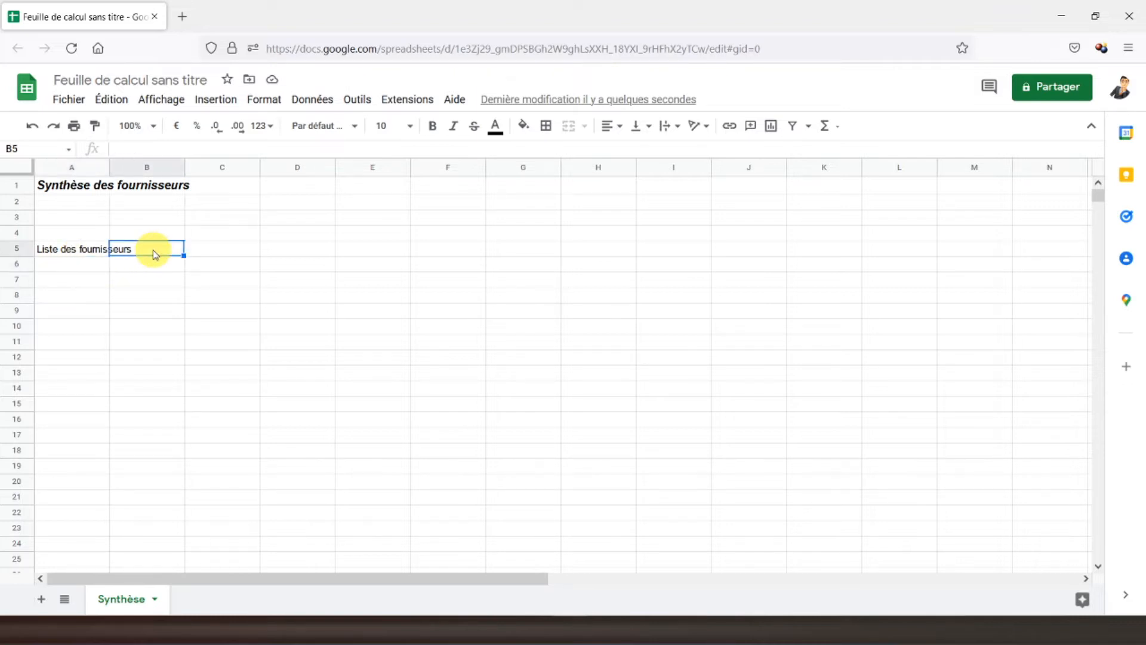
type("Mo")
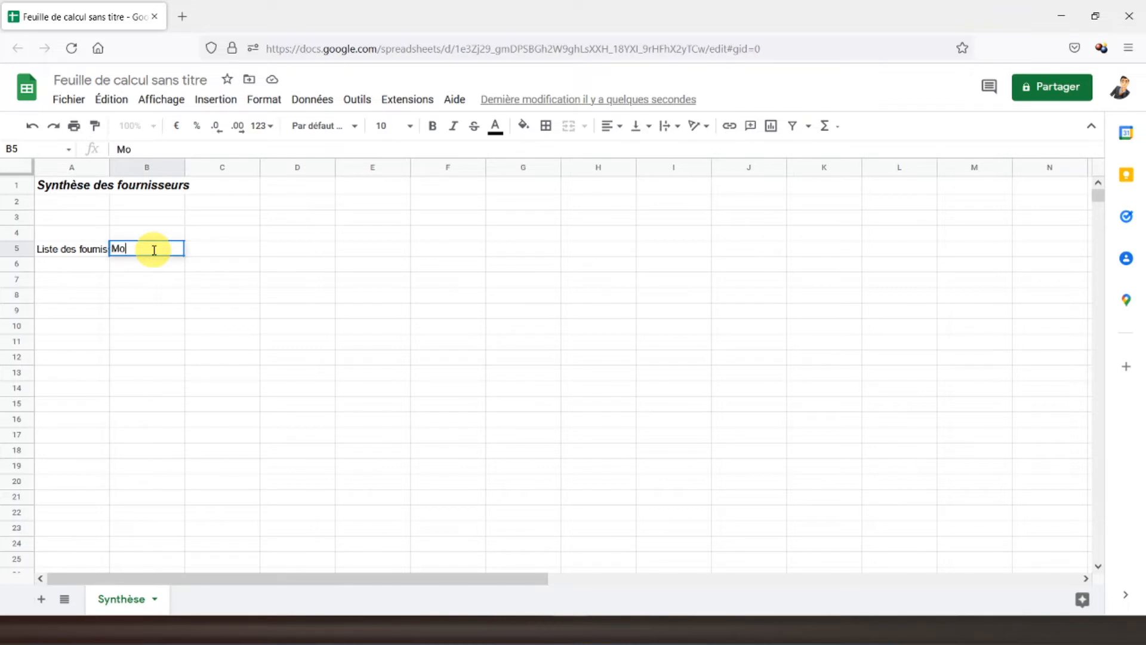
type("ntant global")
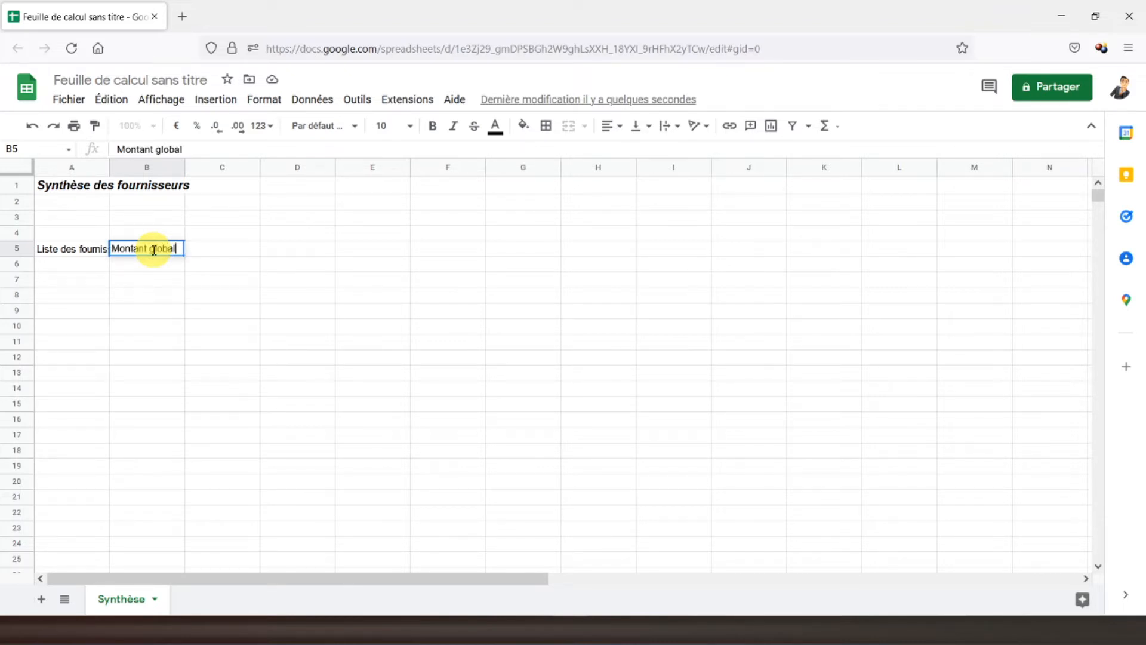
key("Tab")
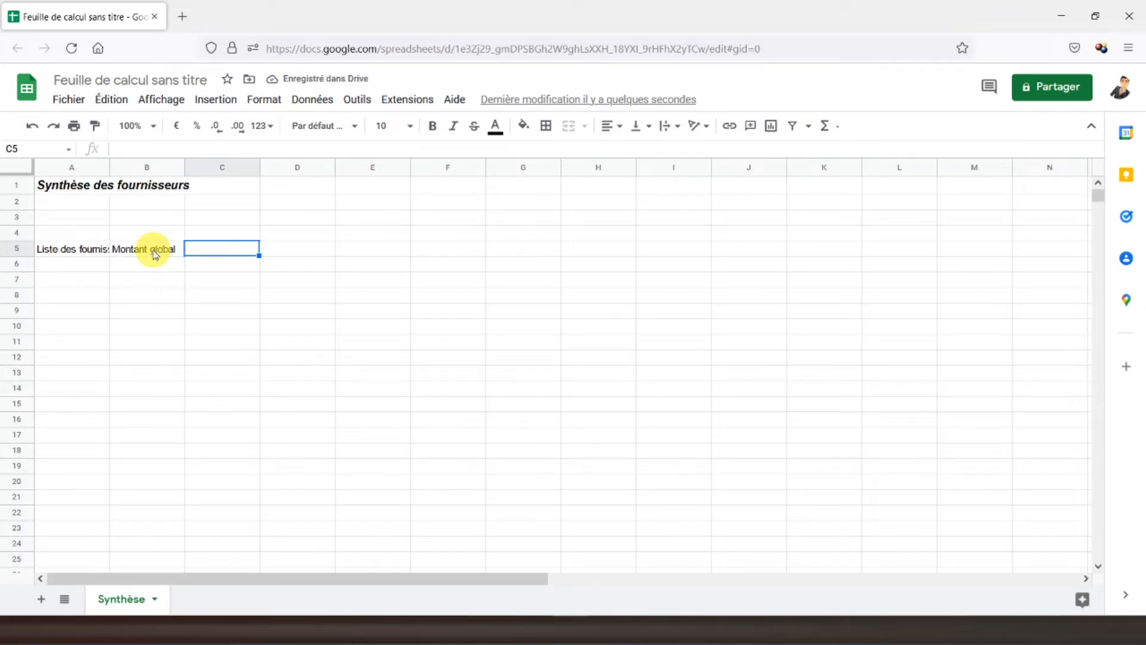
type("Reste à payer")
key("Return")
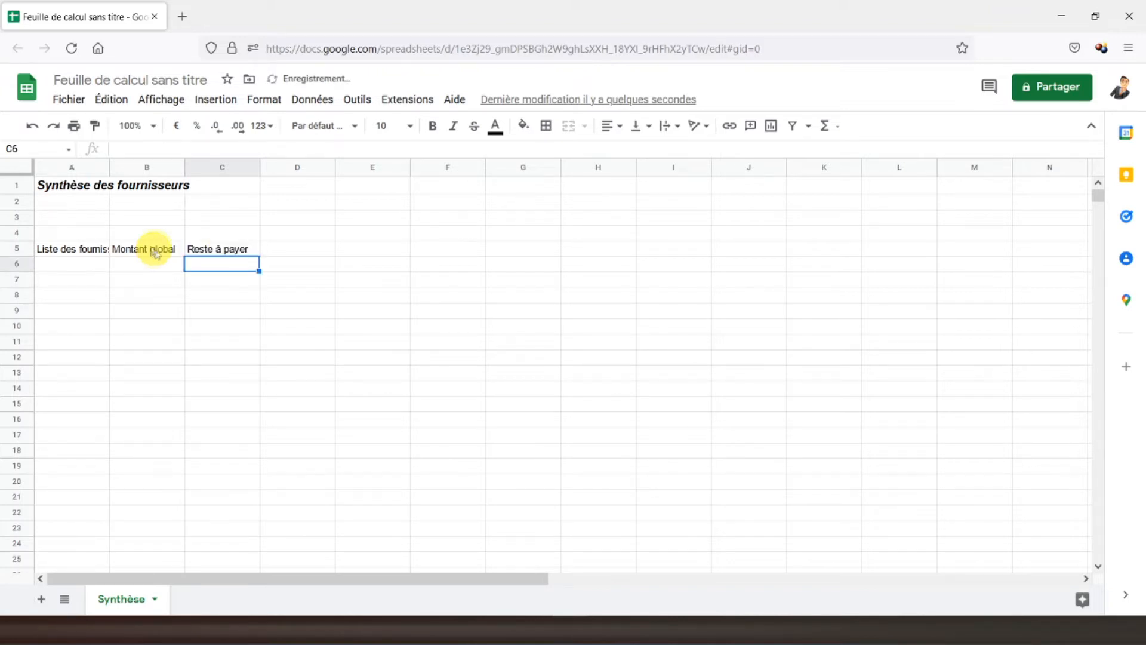
double_click(109, 166)
left_click_drag(189, 168, 147, 168)
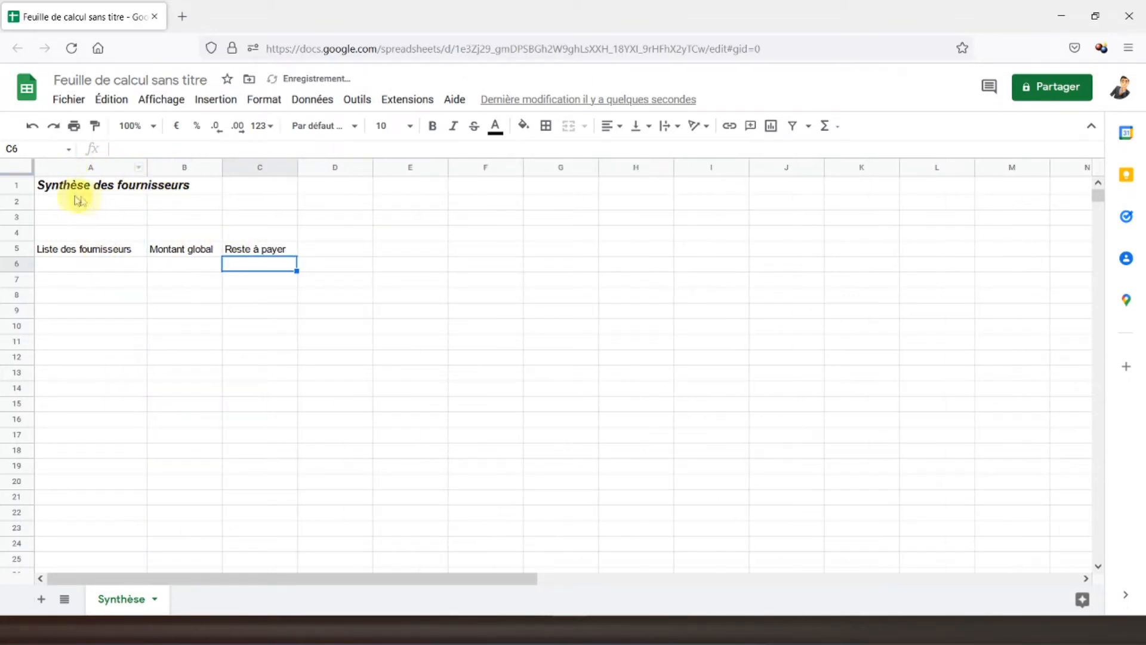
Give the header cells A5:C5 a dark grey fill and white text
left_click(71, 249)
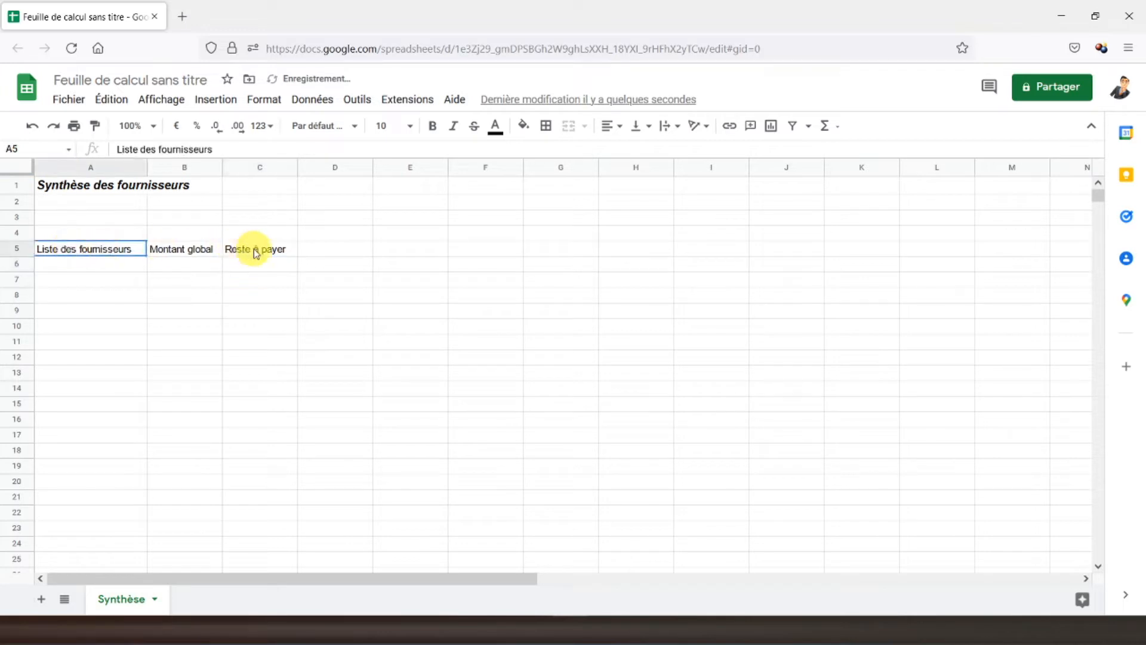
left_click(256, 251, "shift")
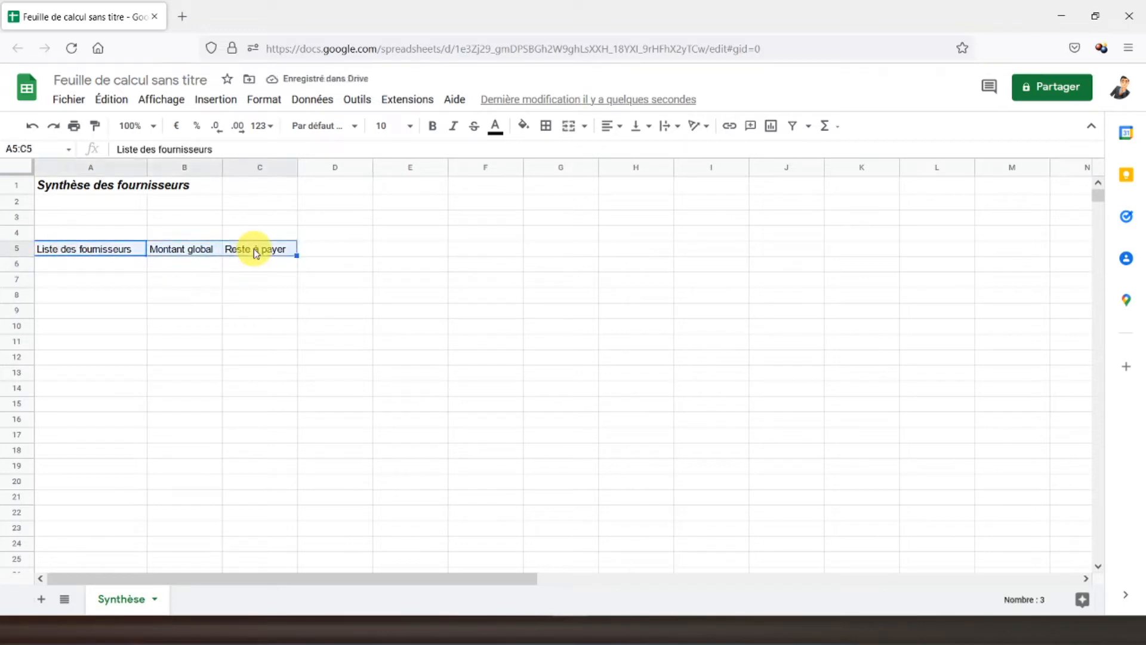
left_click(523, 125)
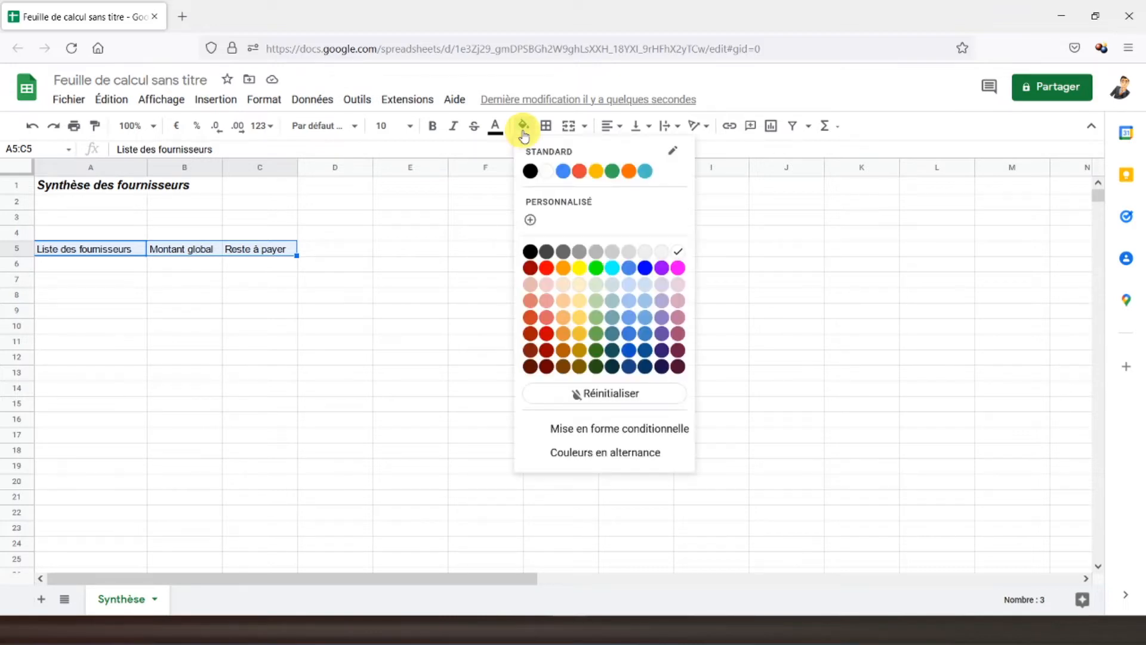
left_click(546, 251)
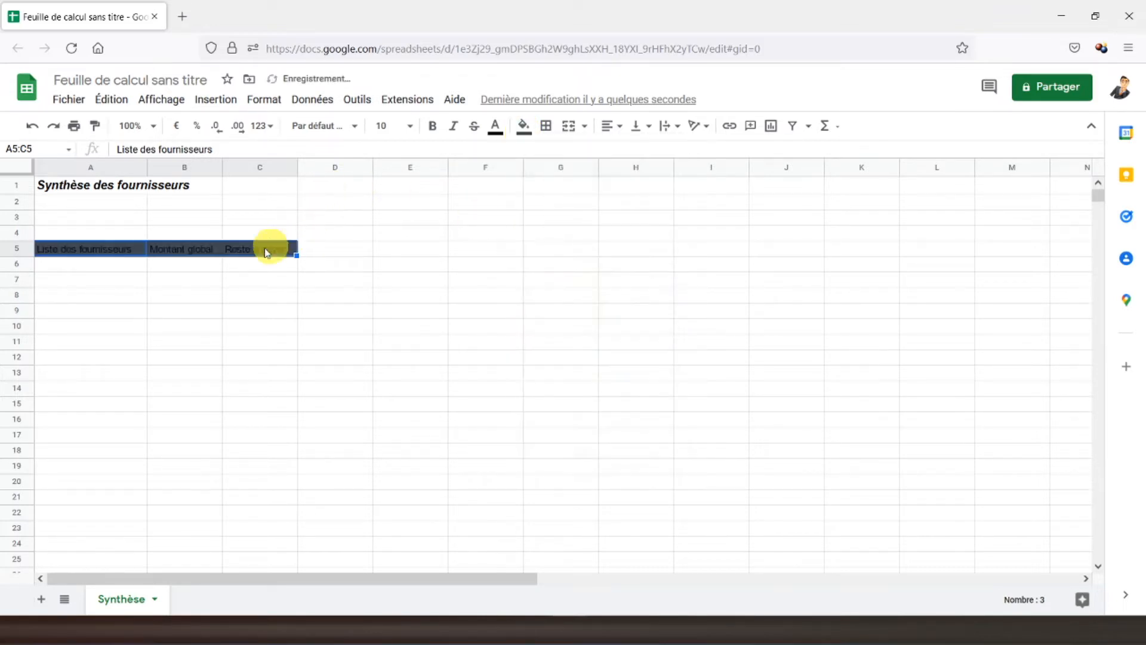
left_click(495, 126)
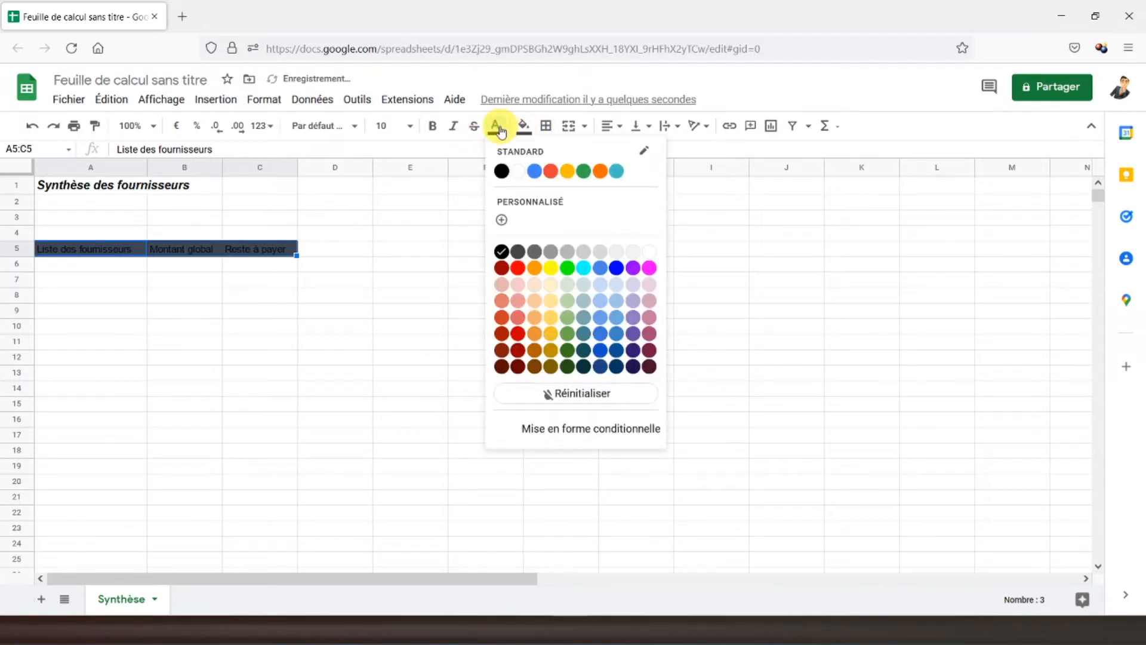
left_click(517, 173)
Make the headers in A5:C5 bold and centre them horizontally
left_click(433, 128)
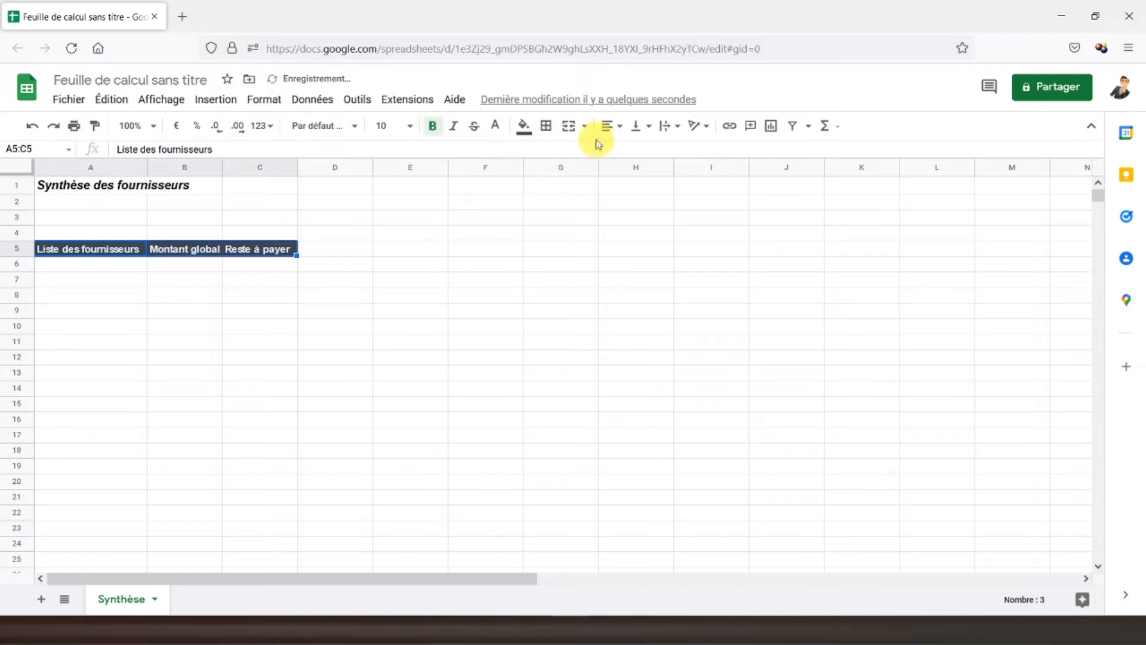
left_click(610, 128)
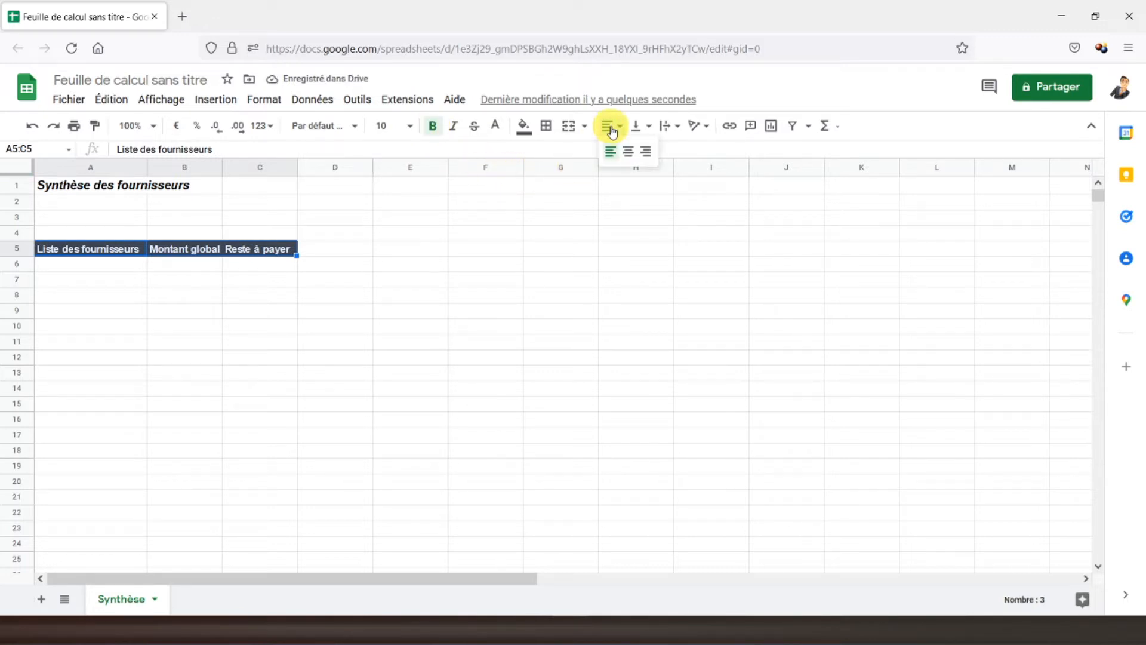
left_click(628, 151)
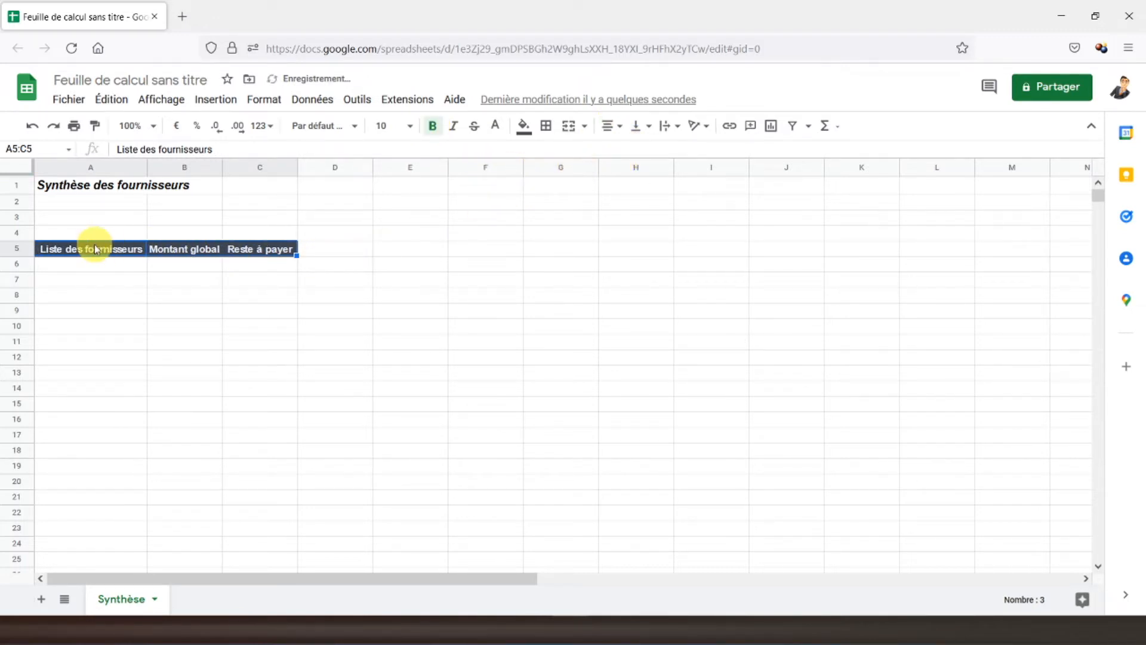
Apply thick white borders around and between the header cells A5:C5
left_click(545, 125)
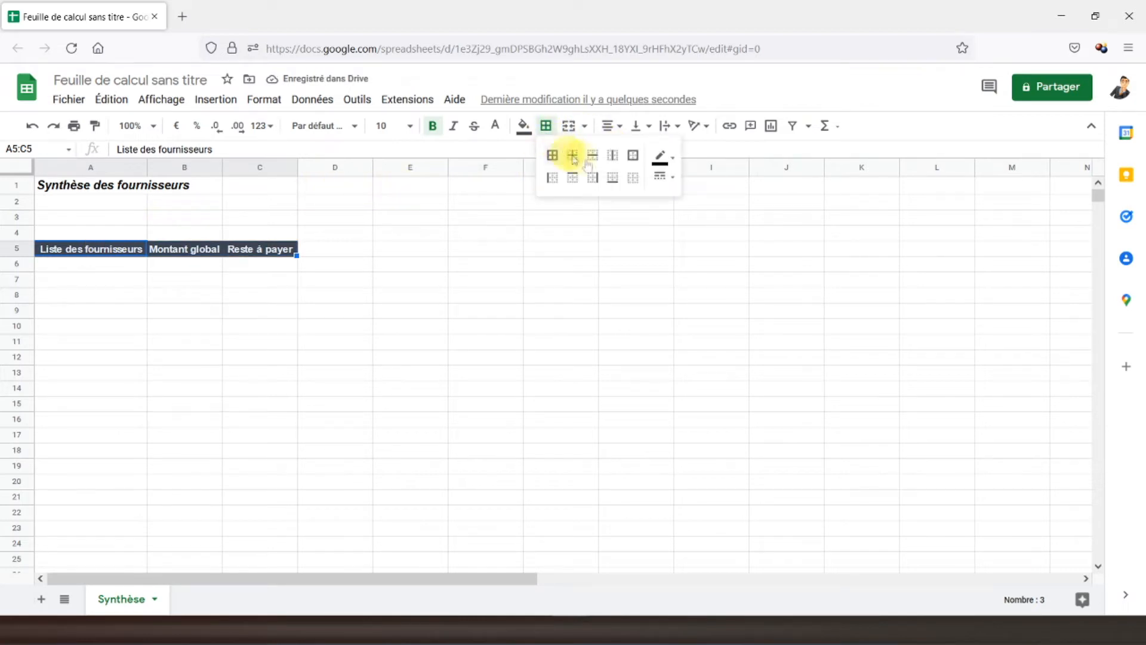
left_click(660, 158)
left_click(663, 177)
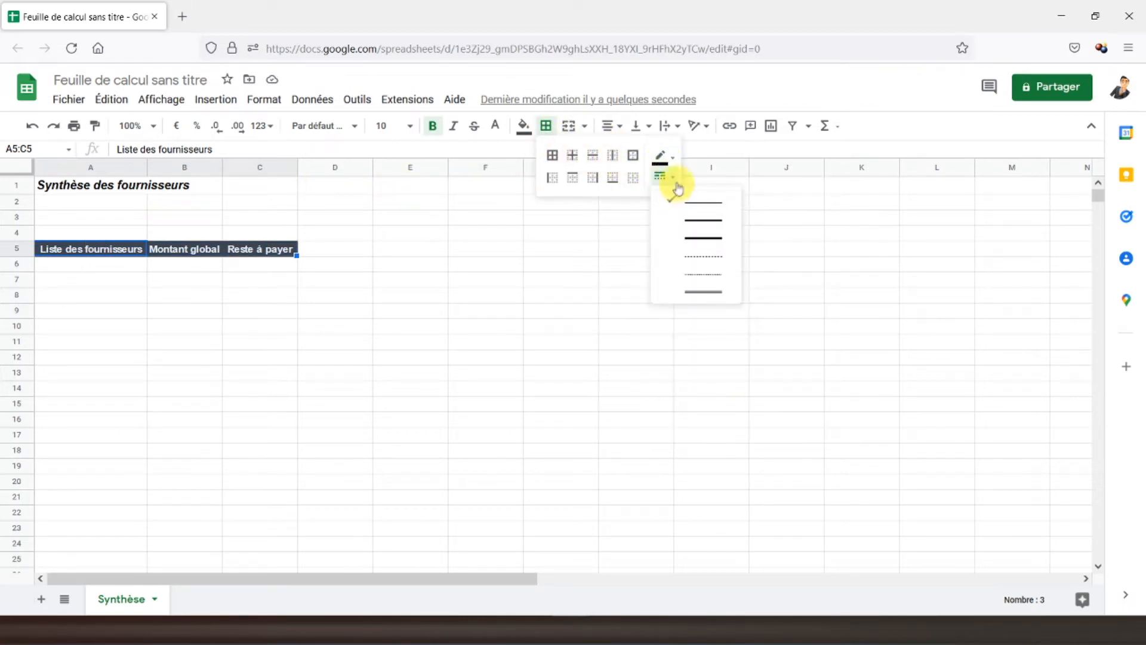
left_click(660, 157)
left_click(682, 201)
left_click(667, 180)
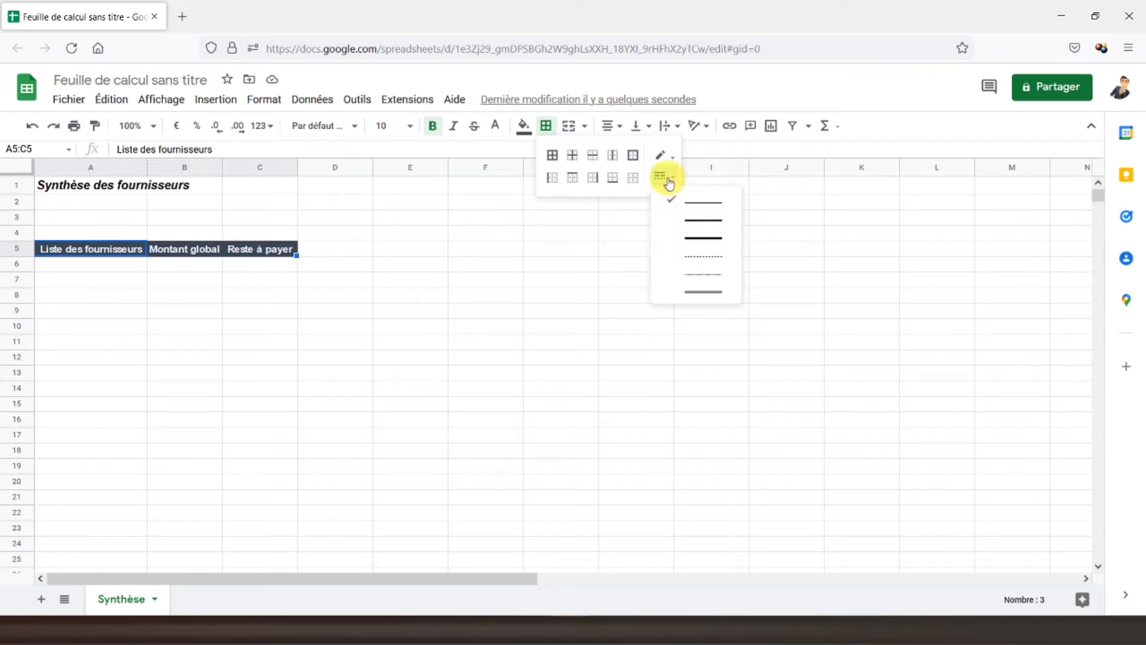
left_click(688, 241)
left_click(215, 249)
left_click(102, 274)
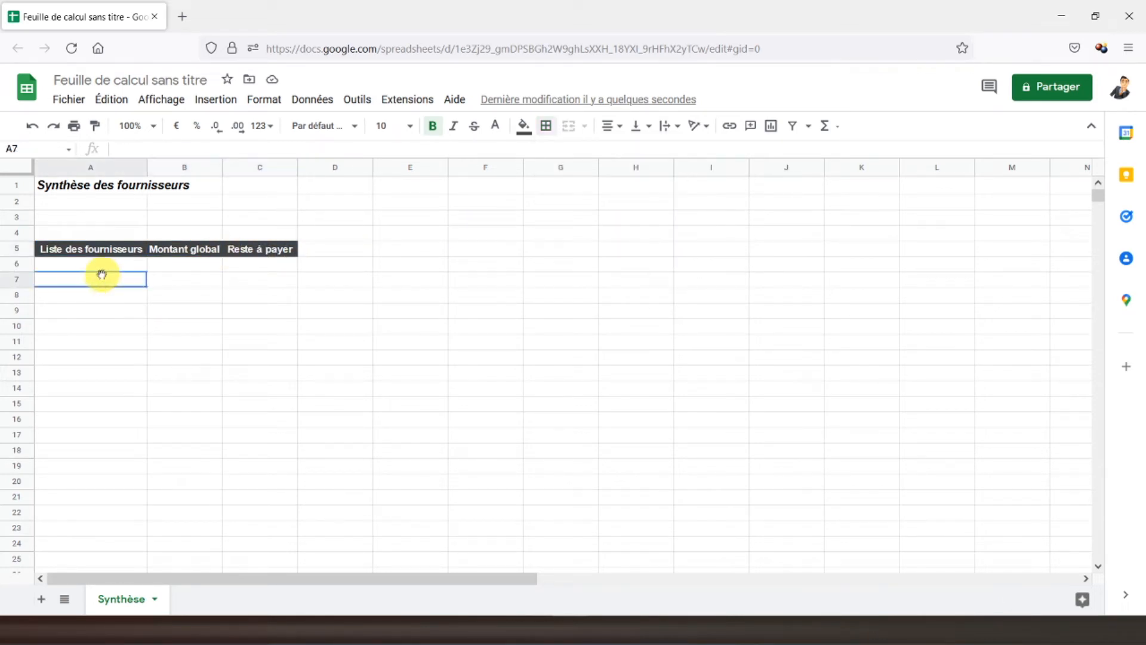
left_click_drag(76, 249, 262, 249)
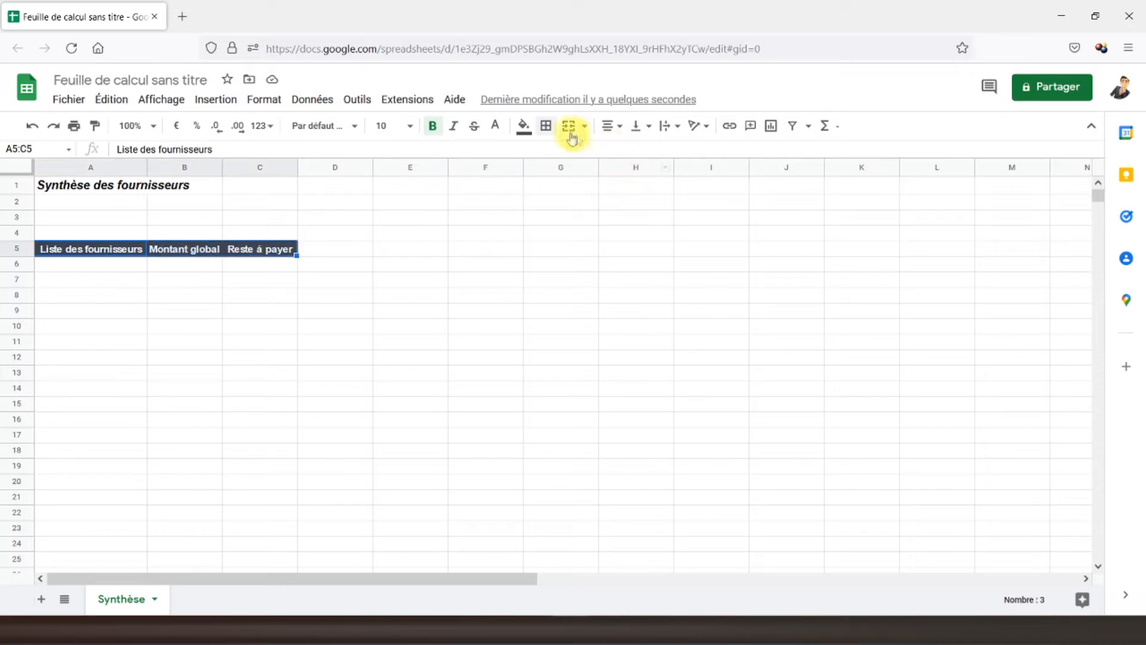
left_click(546, 125)
left_click(551, 156)
left_click(173, 282)
Adjust columns A to C to suit their contents and narrow column D to a thin spacer
left_click_drag(220, 168, 224, 172)
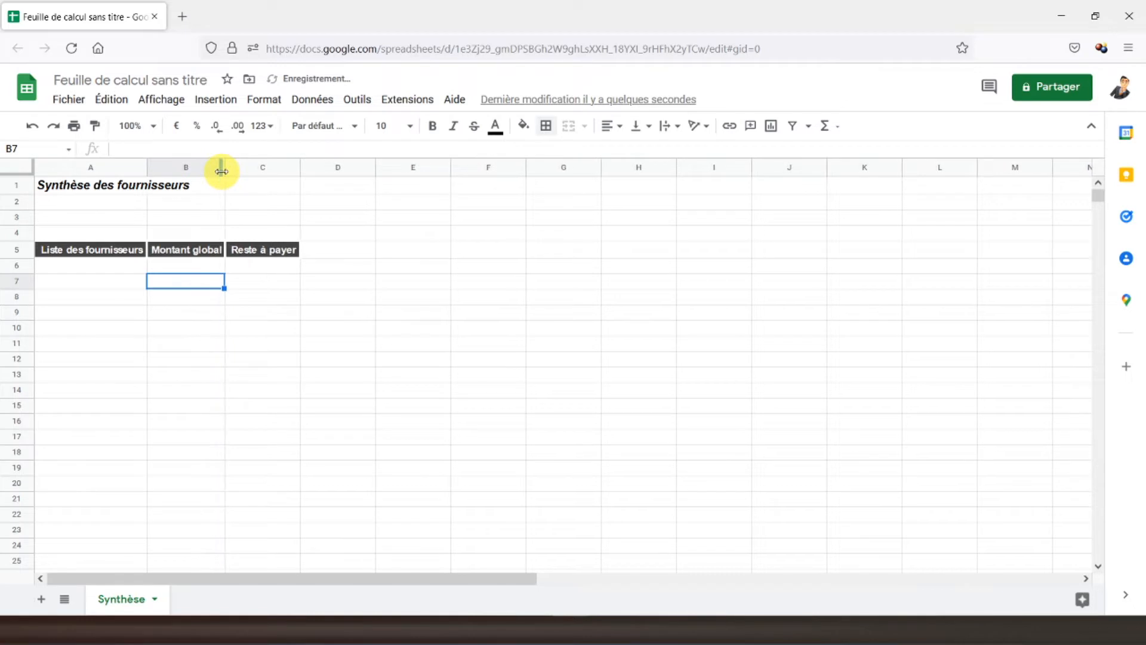
double_click(145, 171)
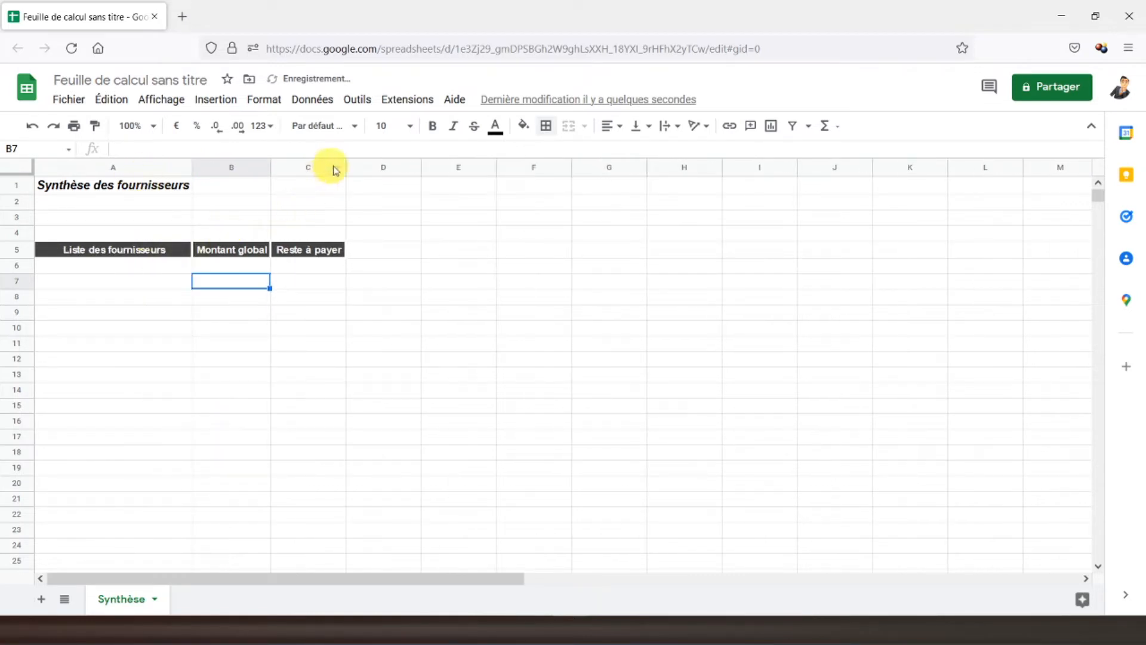
left_click_drag(346, 168, 343, 169)
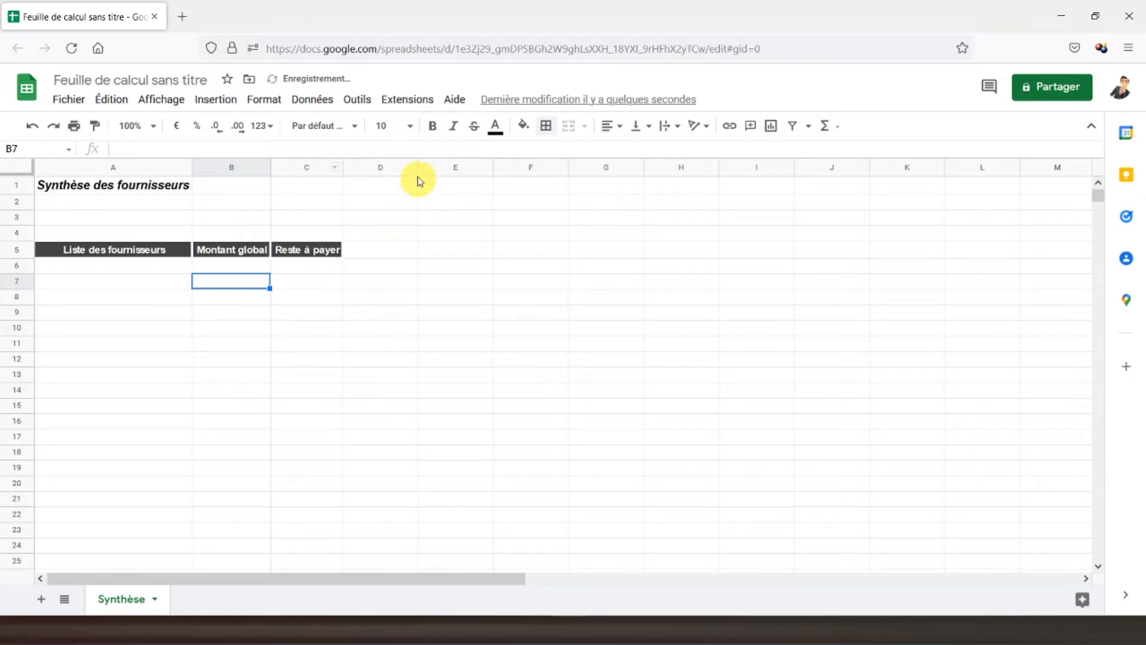
left_click_drag(418, 169, 366, 187)
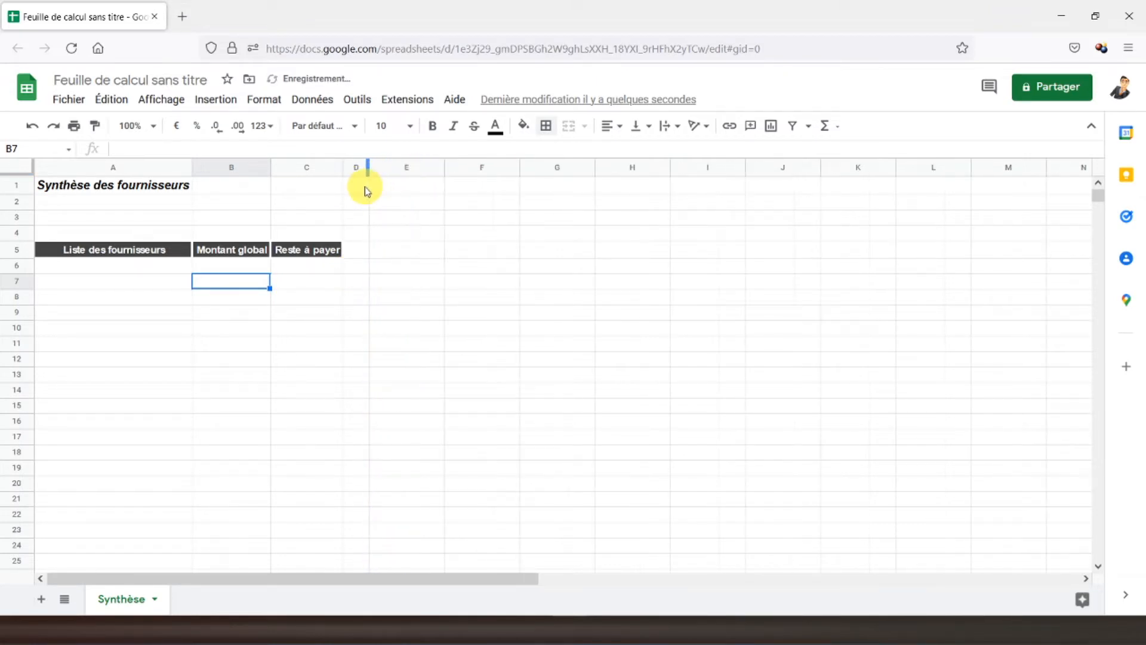
Enter "Répartition des fournisseurs" in cell E5
left_click(408, 249)
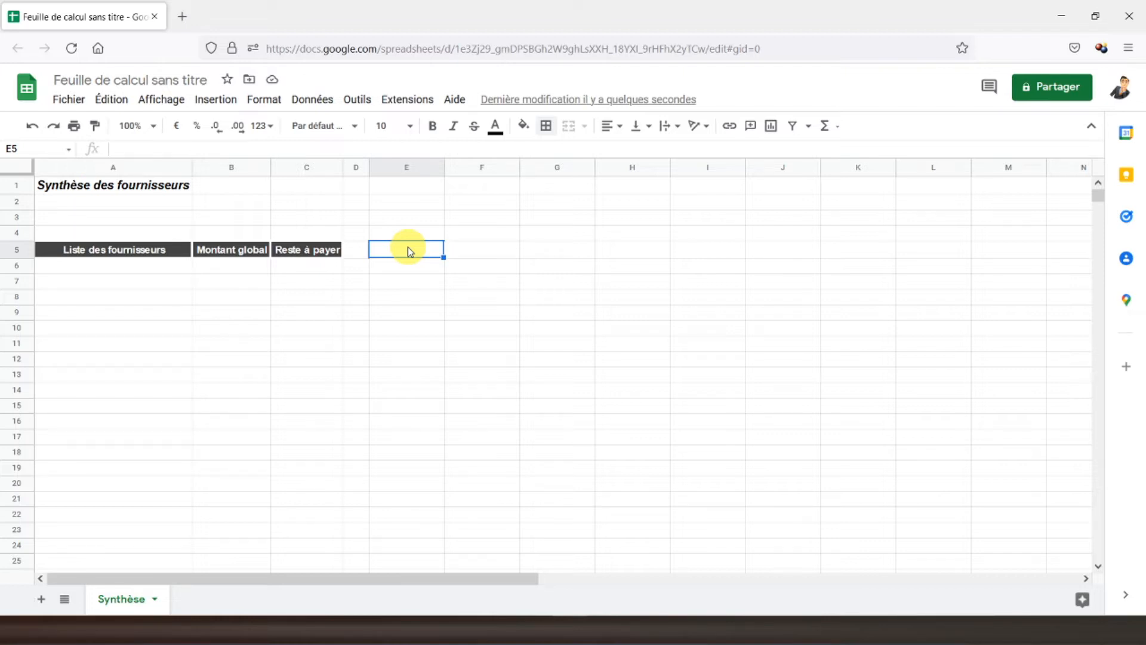
type("Répartition des")
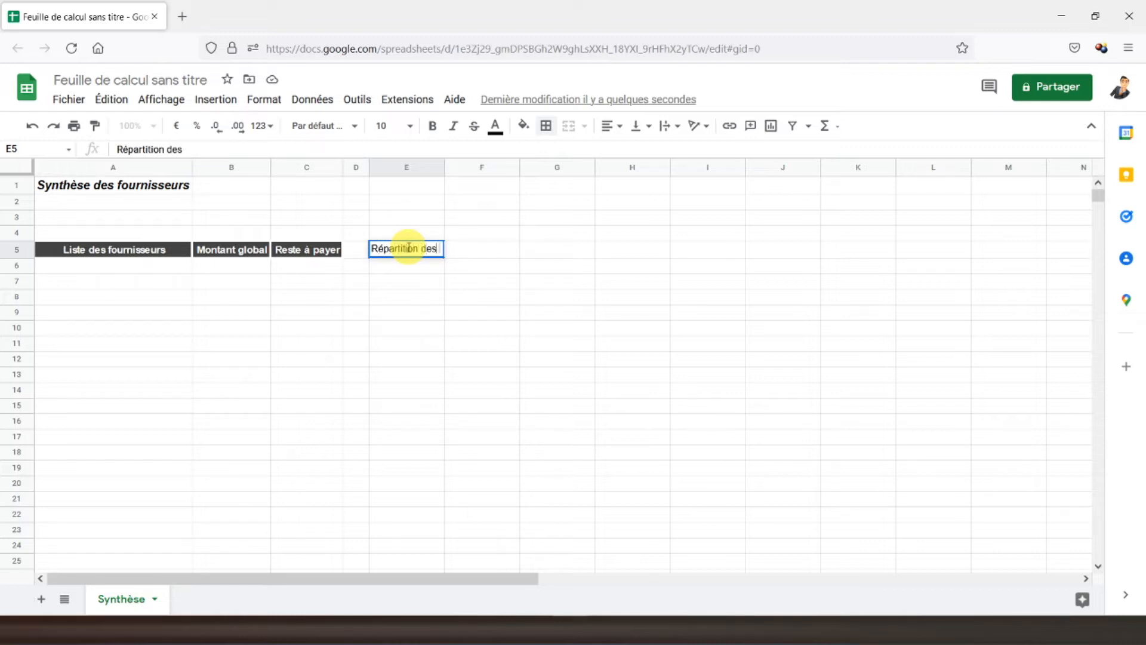
type(" fournisseurs")
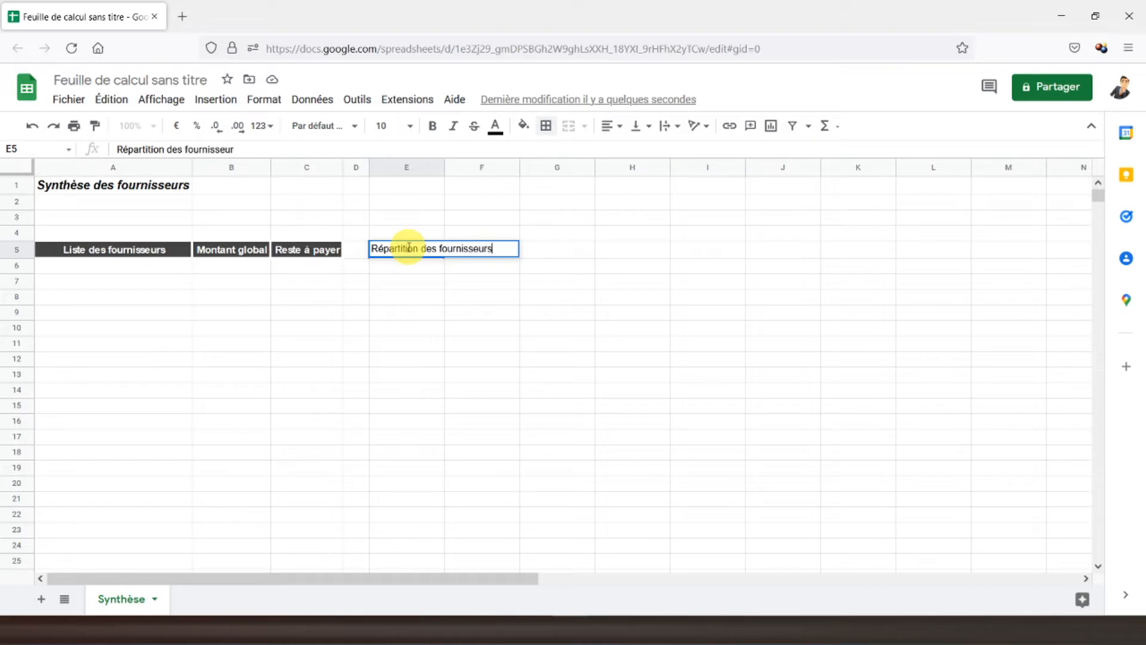
key("Return")
Merge the cells E5:E18 into one tall label cell
left_click(410, 251)
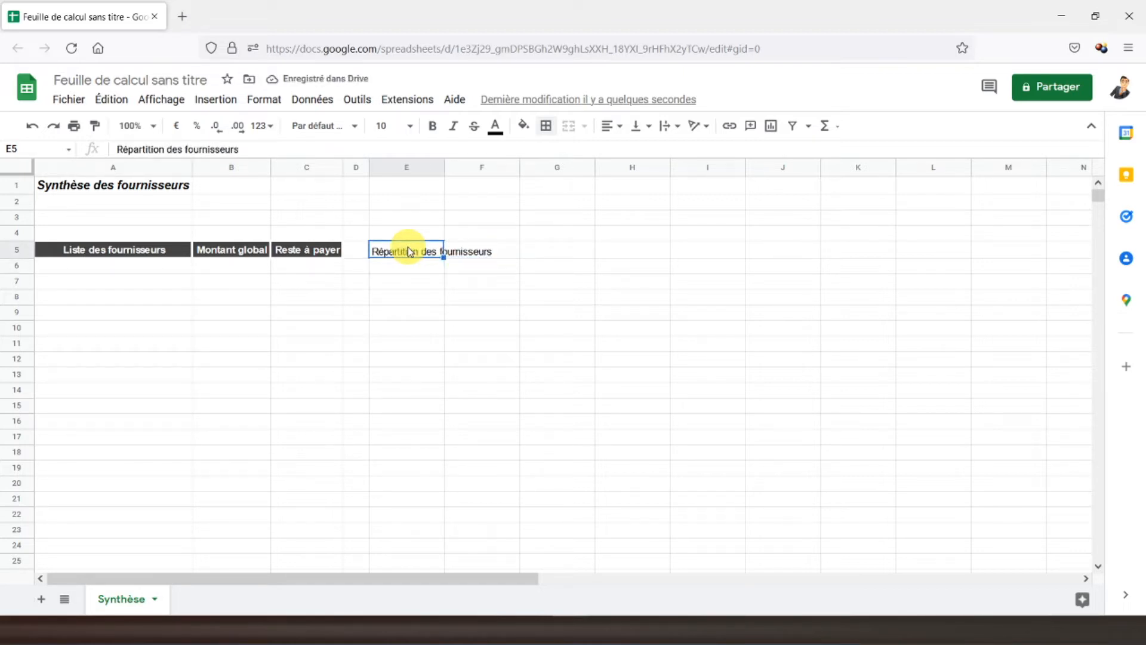
left_click_drag(410, 251, 399, 453)
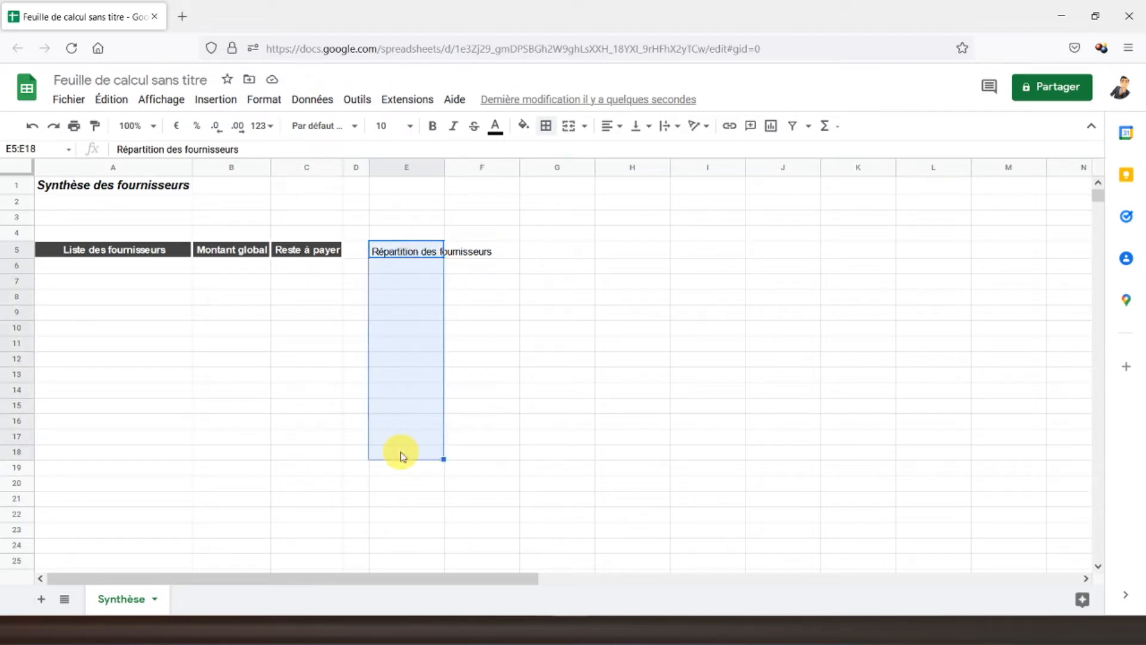
left_click(568, 125)
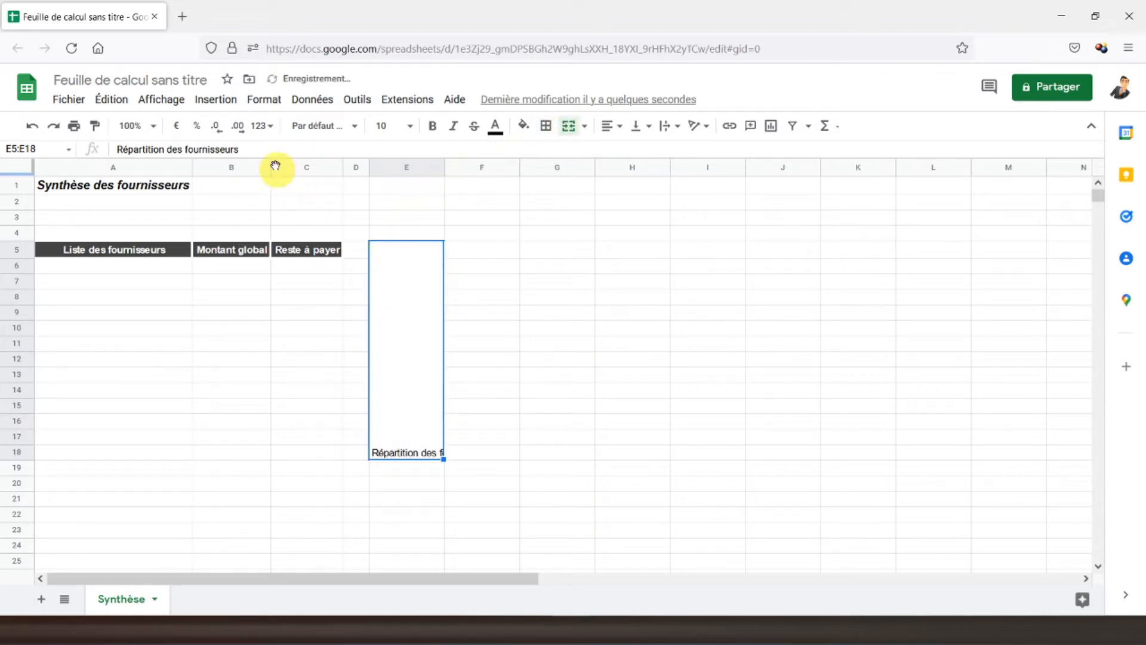
Rotate the text of the merged cell E5:E18 to read upwards and shrink column E to fit it
left_click(264, 100)
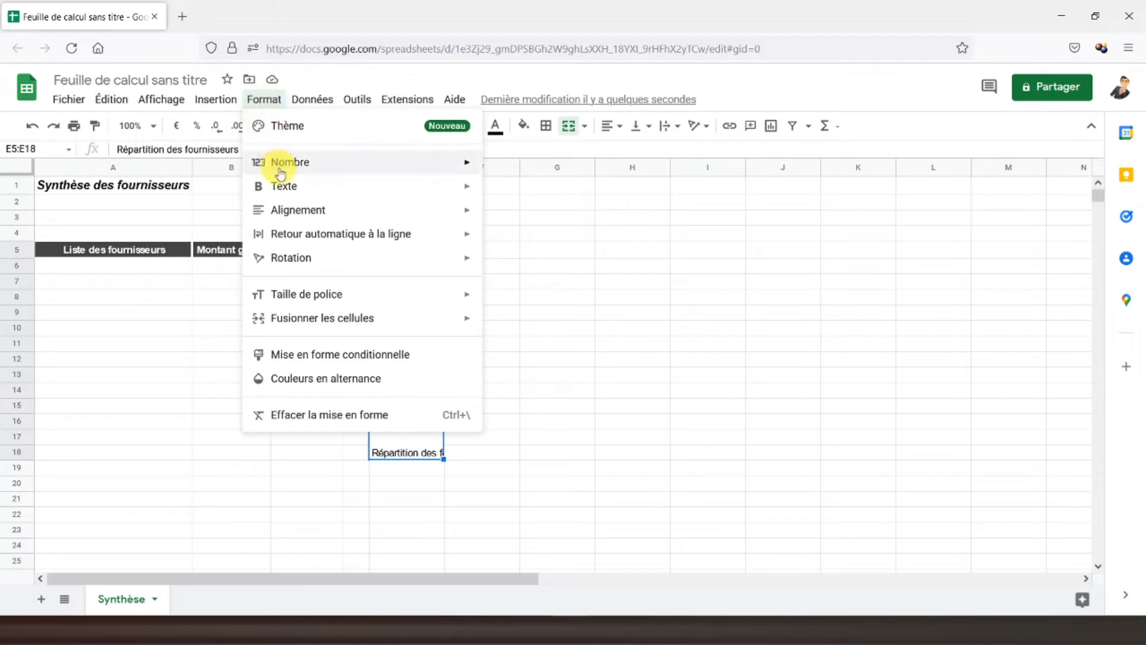
mouse_move(341, 265)
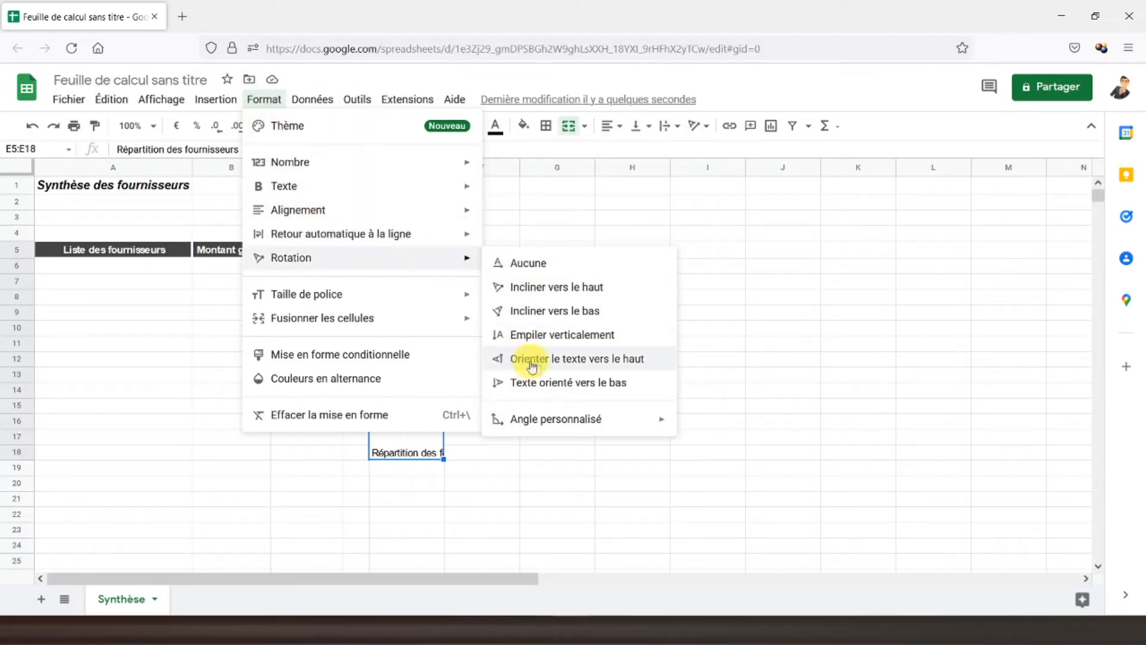
left_click(567, 364)
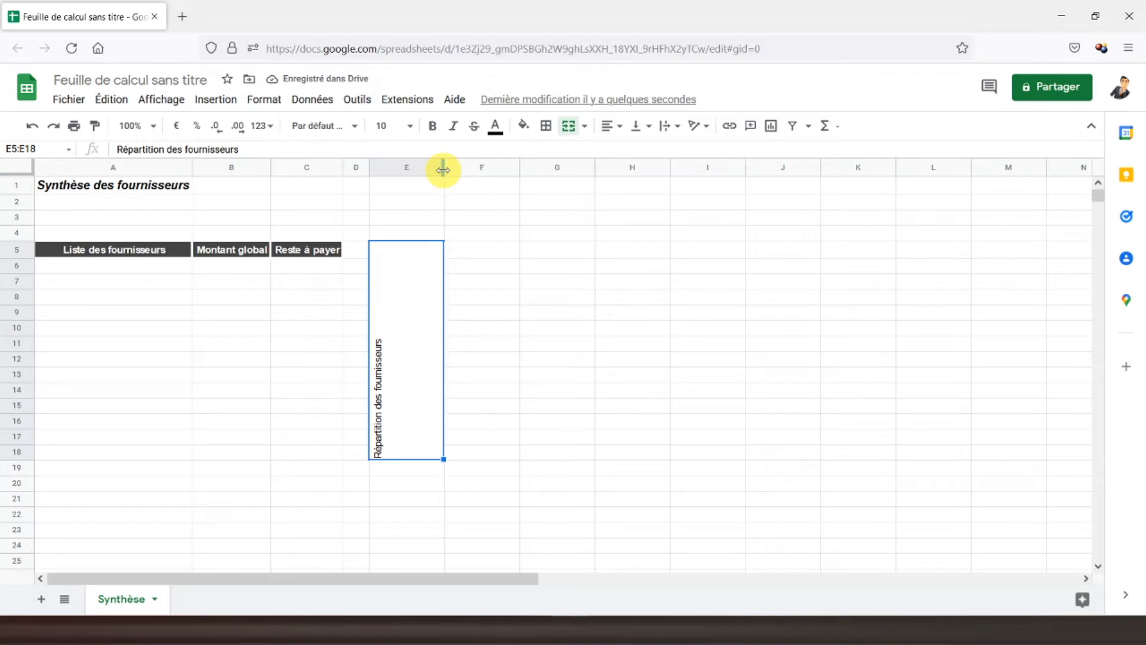
double_click(443, 169)
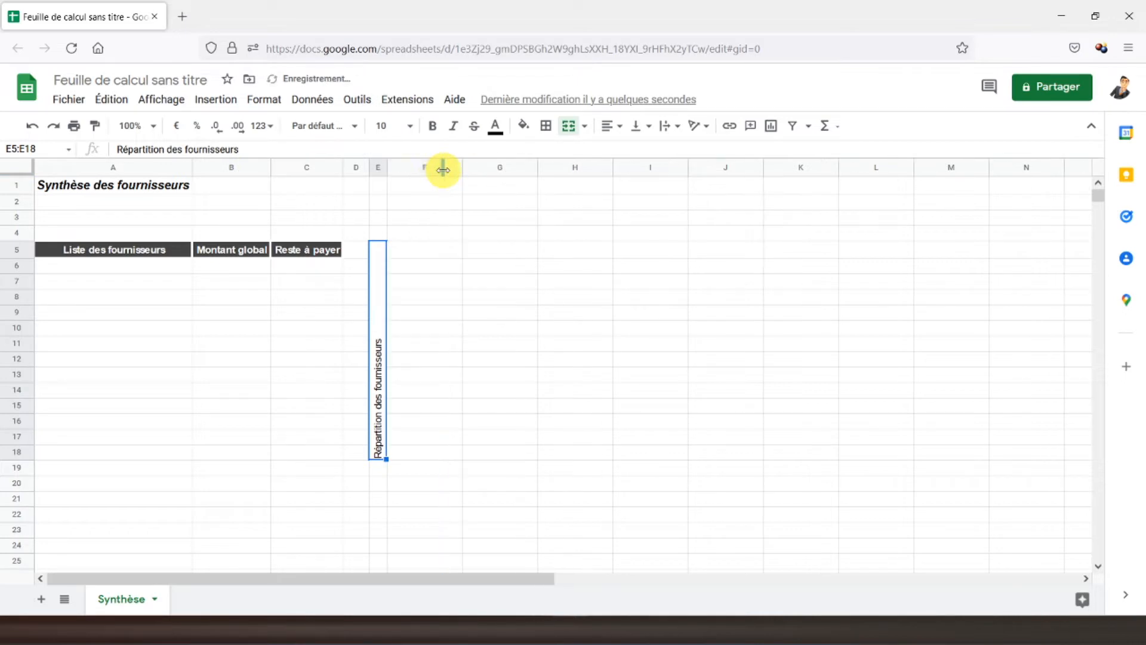
Make the "Répartition des fournisseurs" label bold and align it vertically to the middle of its merged cell
left_click(434, 125)
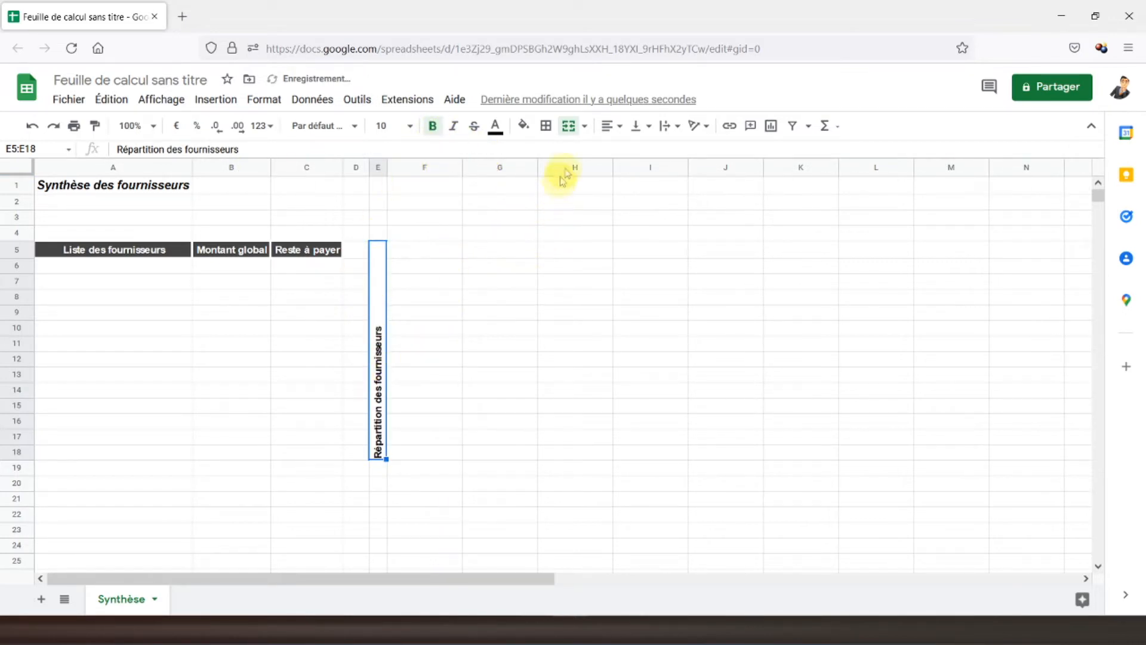
left_click(641, 125)
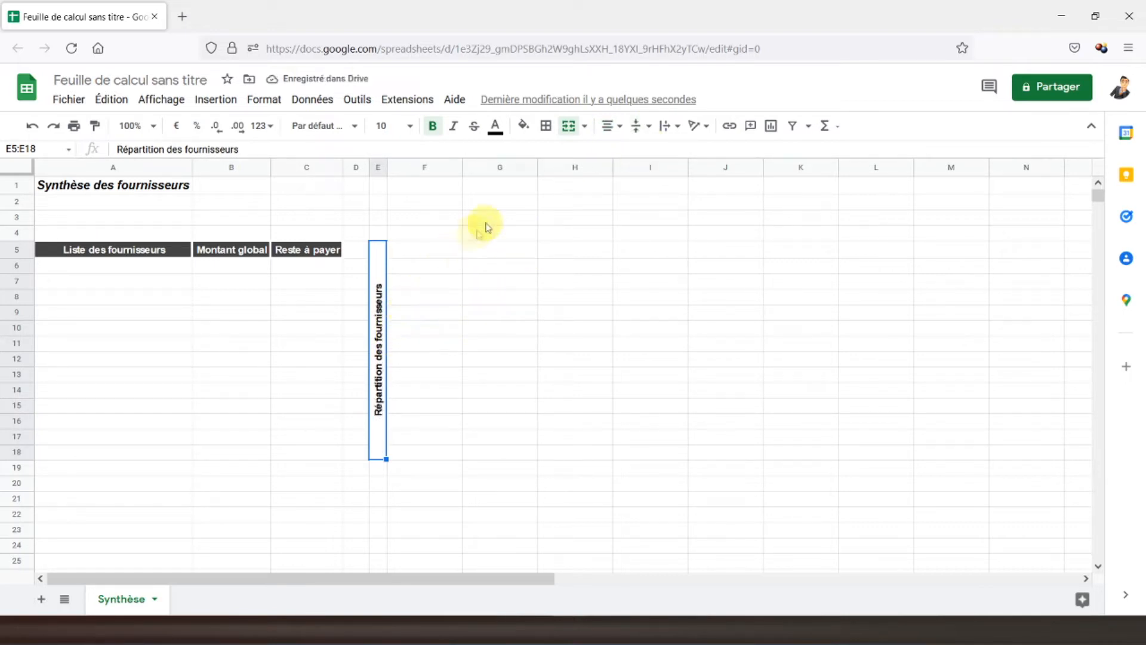
Give the merged label cell E5:E18 a dark grey fill and white text
left_click(523, 129)
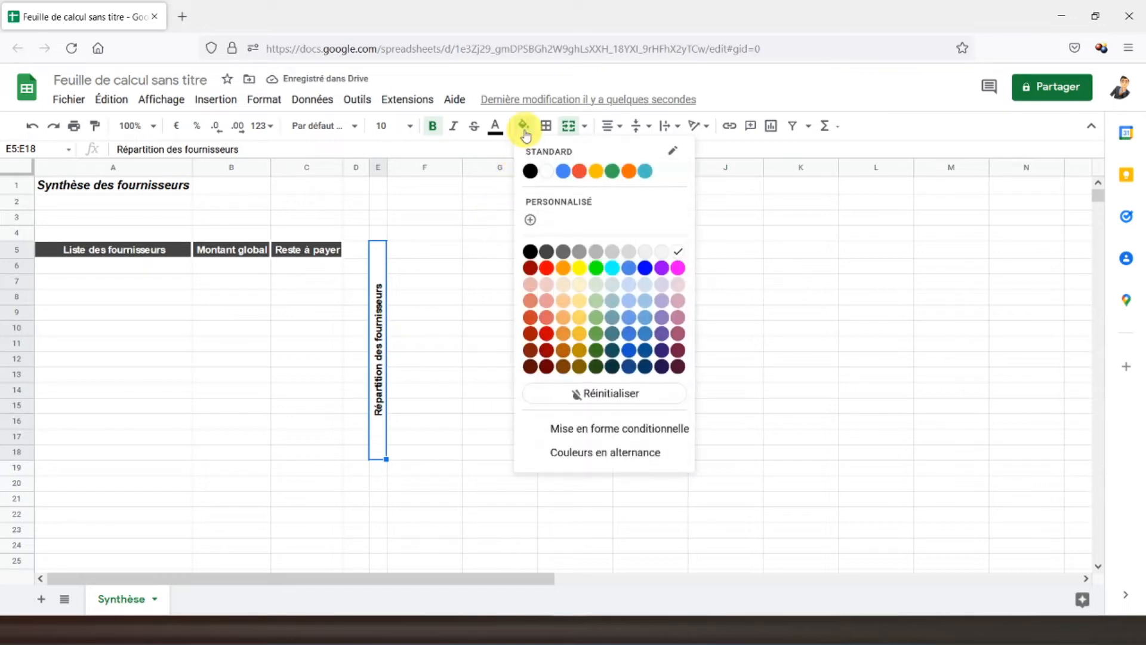
left_click(547, 251)
left_click(494, 127)
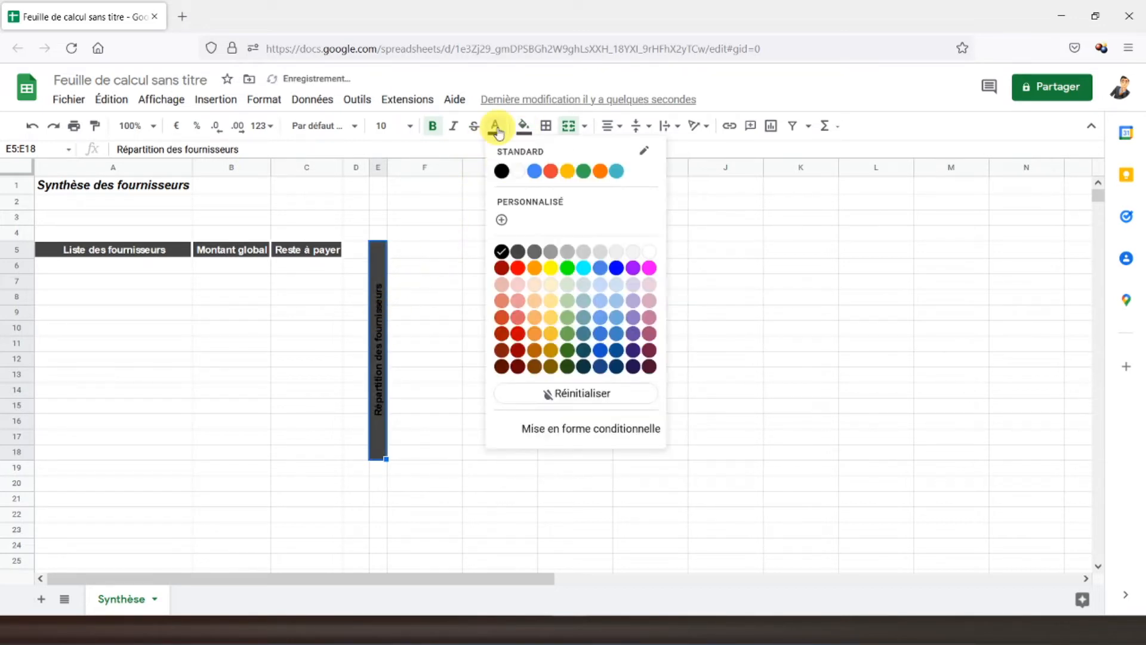
left_click(516, 172)
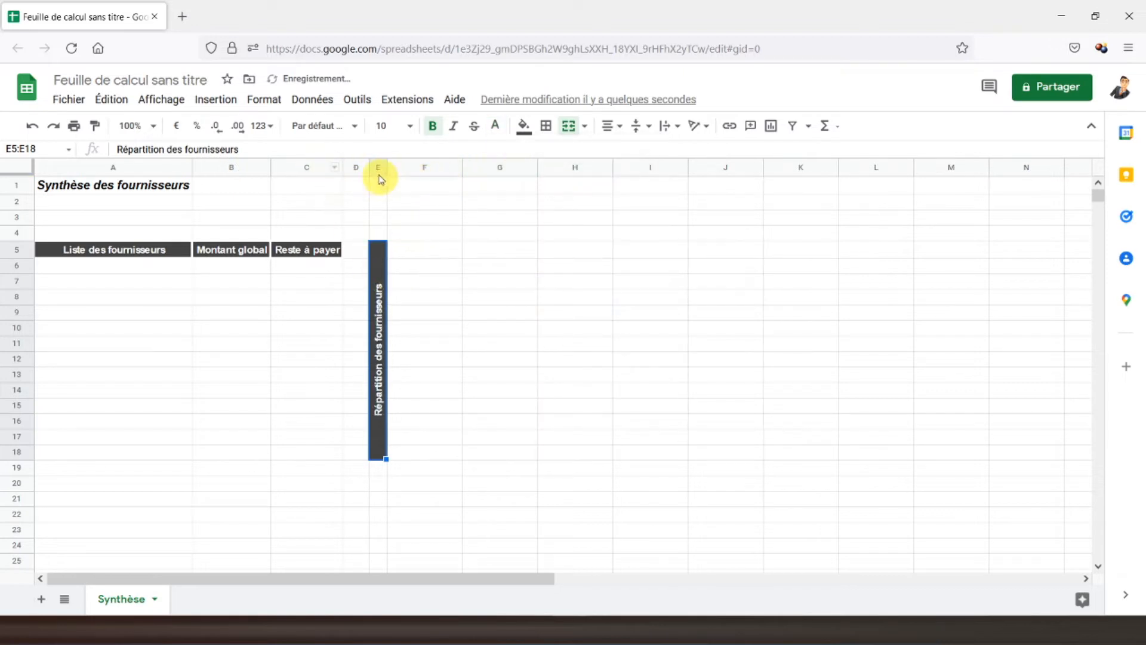
Set the font size of the "Répartition des fournisseurs" label to 12
left_click(412, 128)
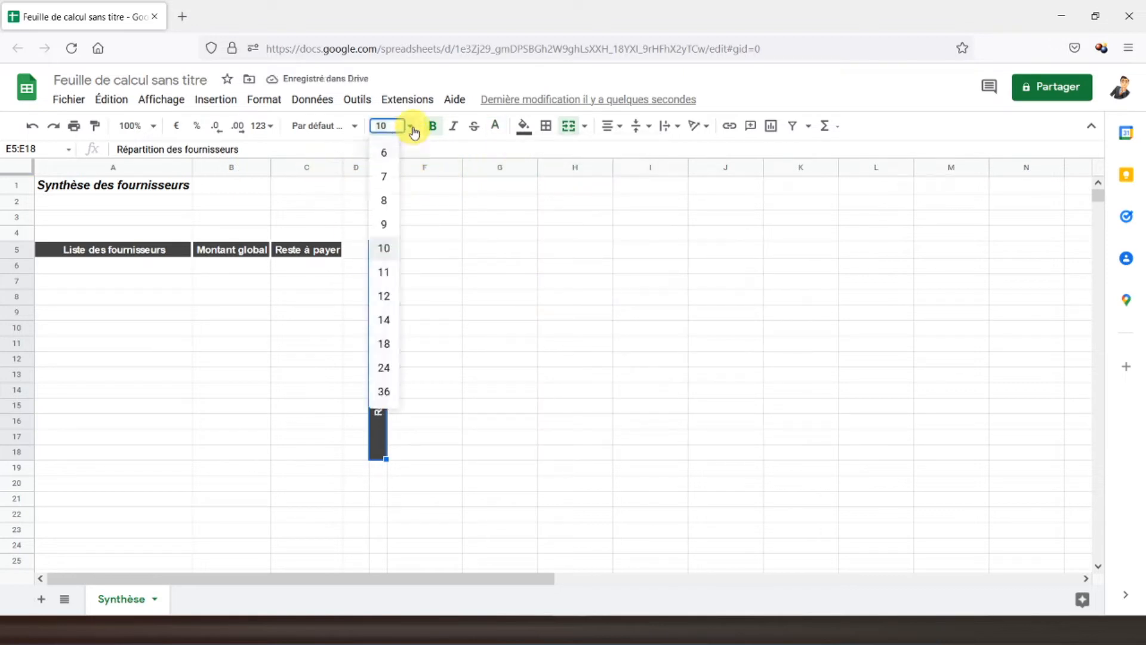
left_click(384, 296)
left_click(422, 296)
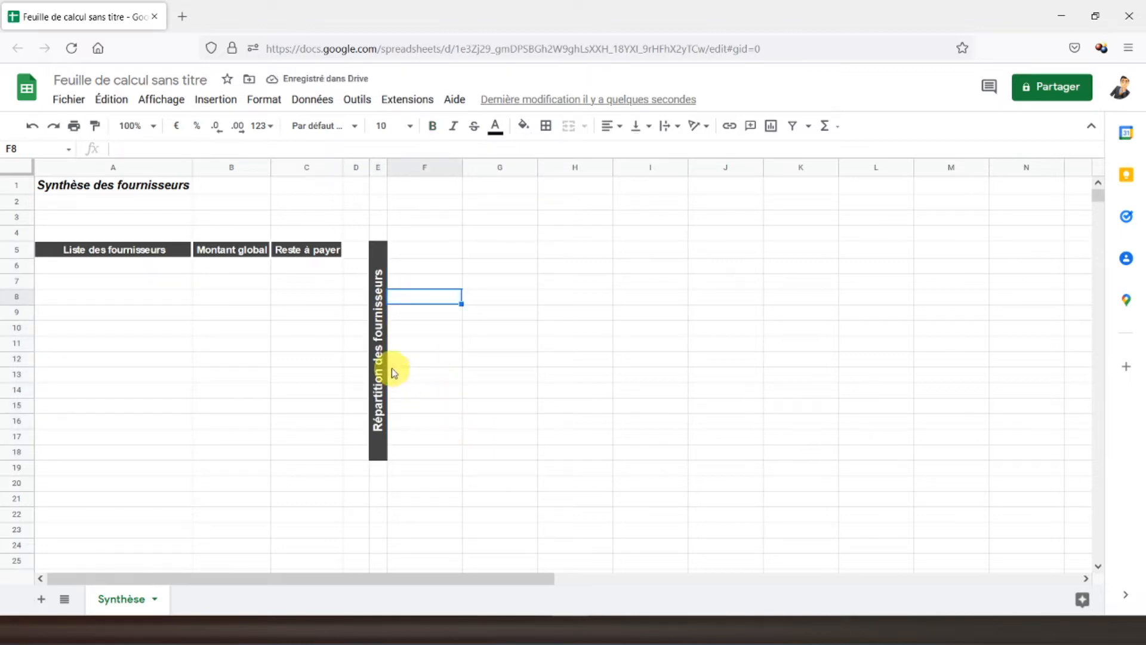
Add a thick dark grey outer border around the range F5:I18 beside the vertical label
left_click(414, 255)
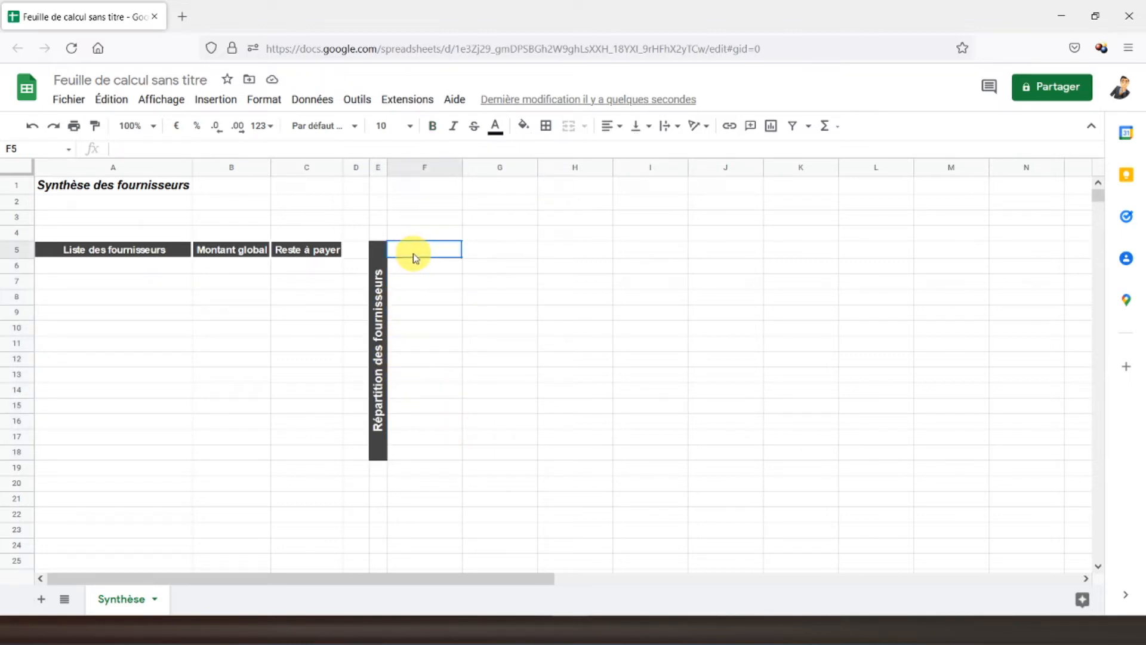
left_click_drag(413, 253, 635, 456)
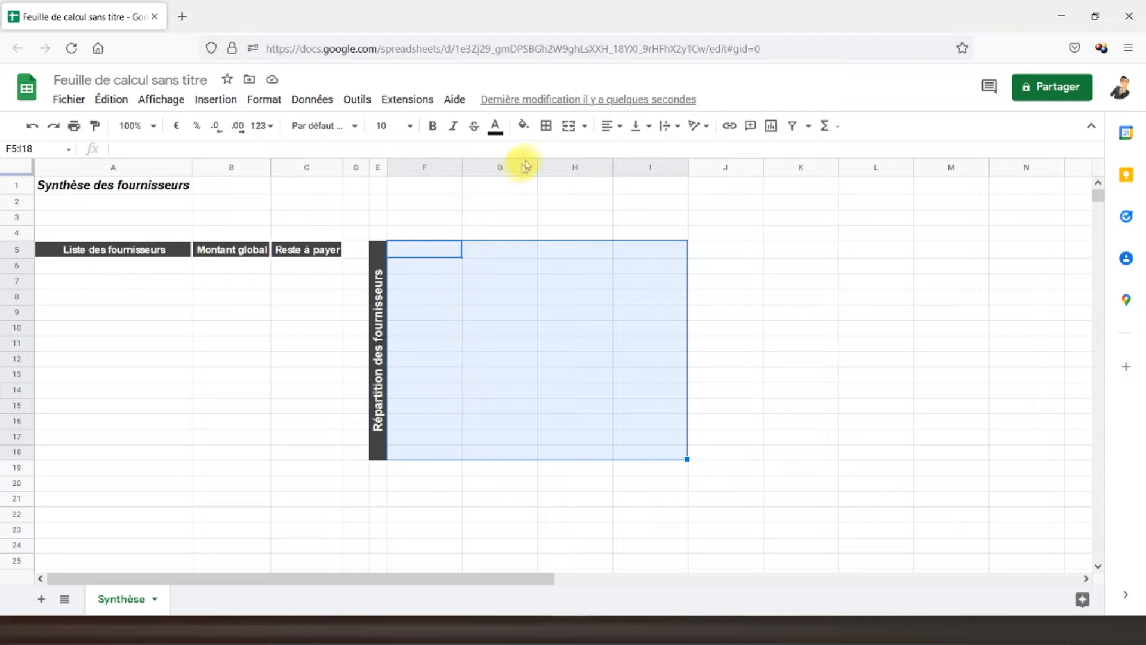
left_click(526, 128)
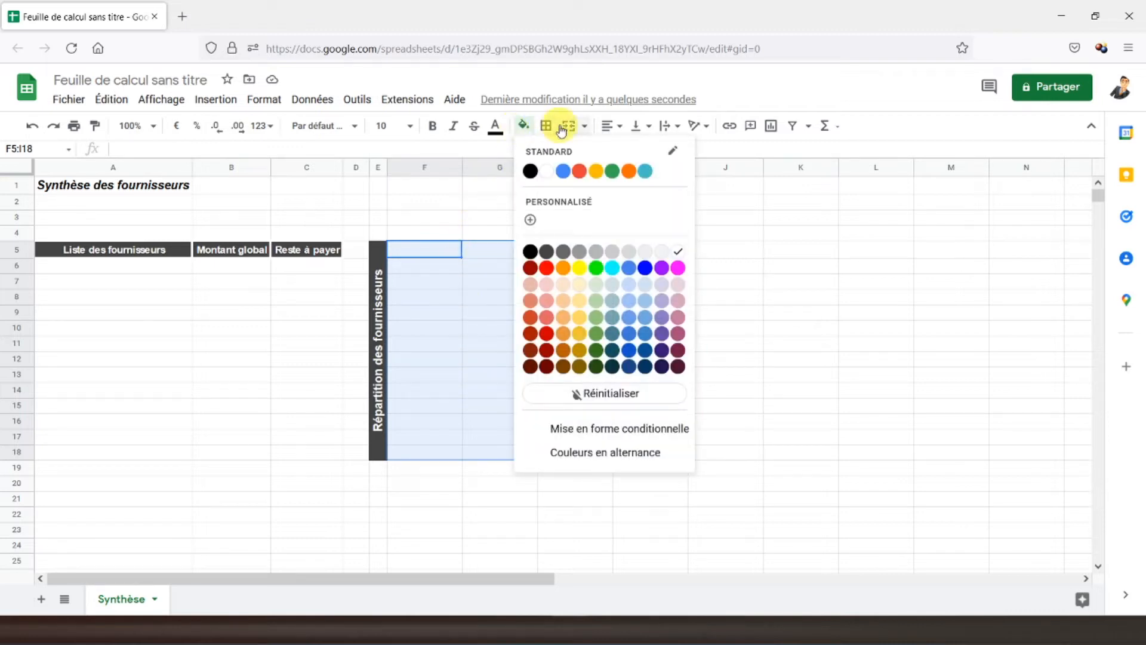
left_click(547, 128)
left_click(633, 156)
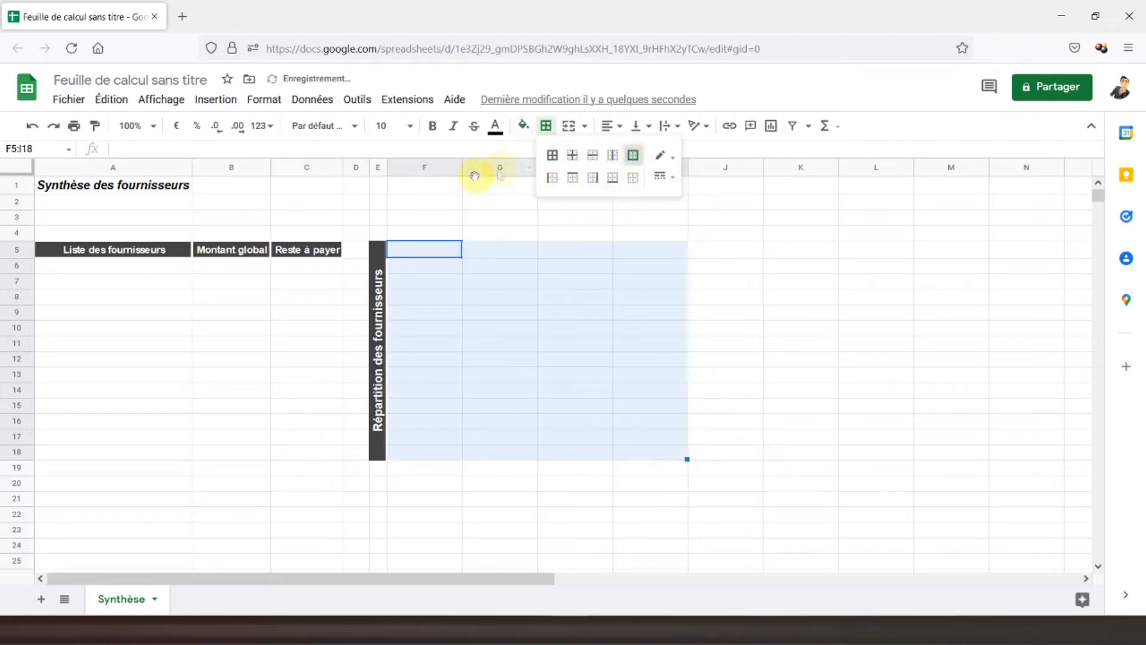
left_click(668, 158)
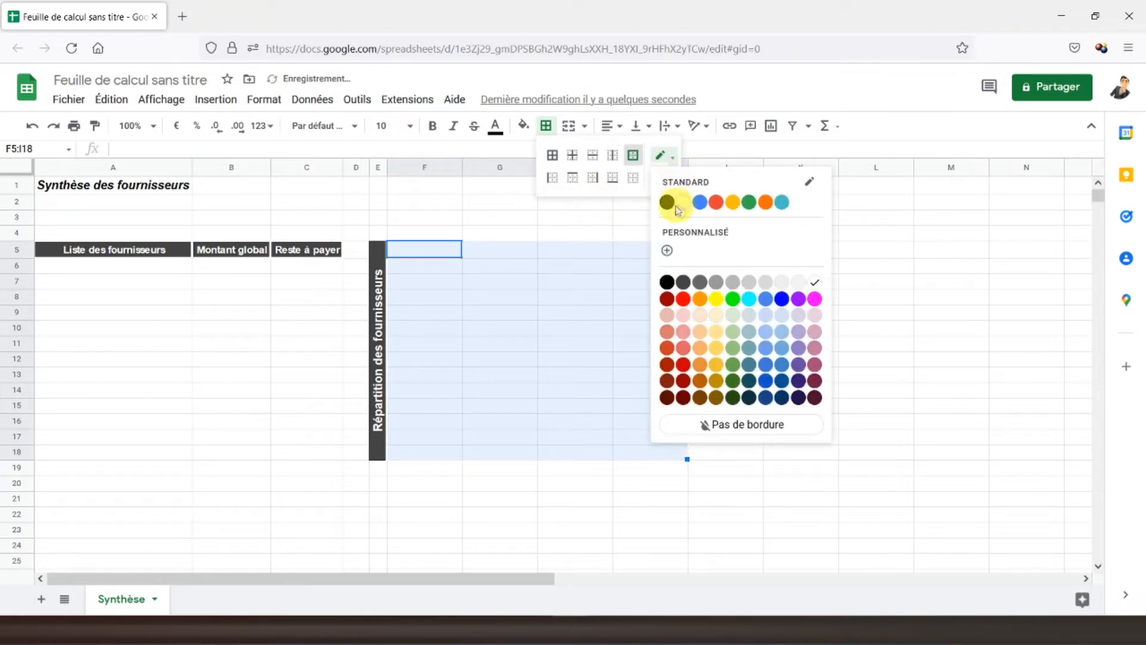
left_click(689, 287)
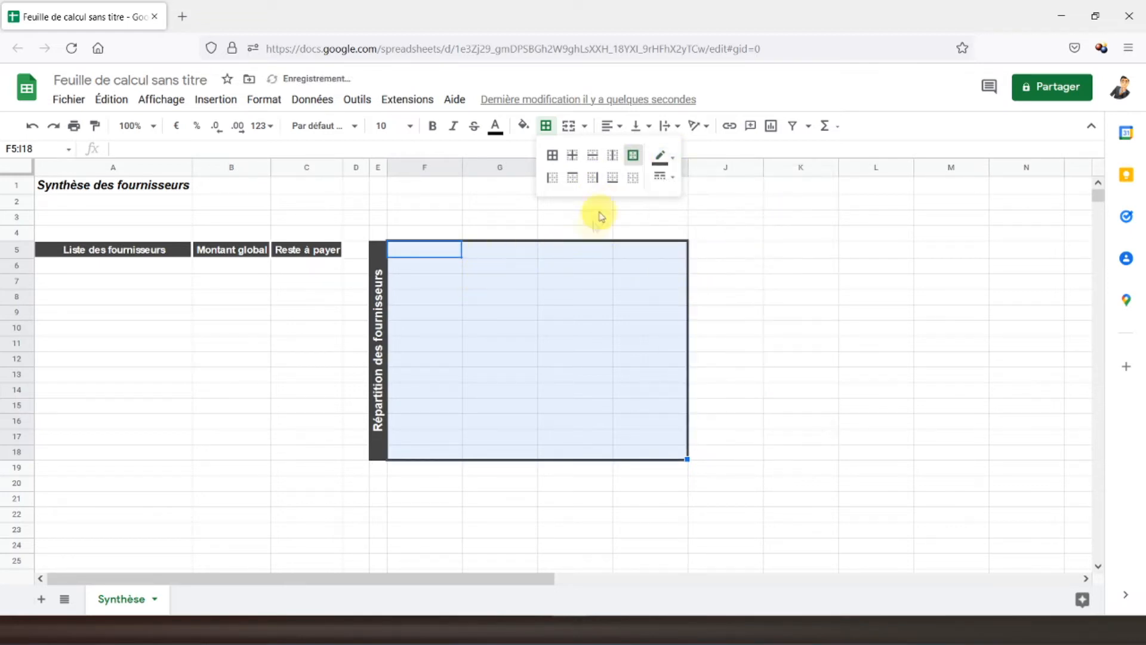
left_click(773, 266)
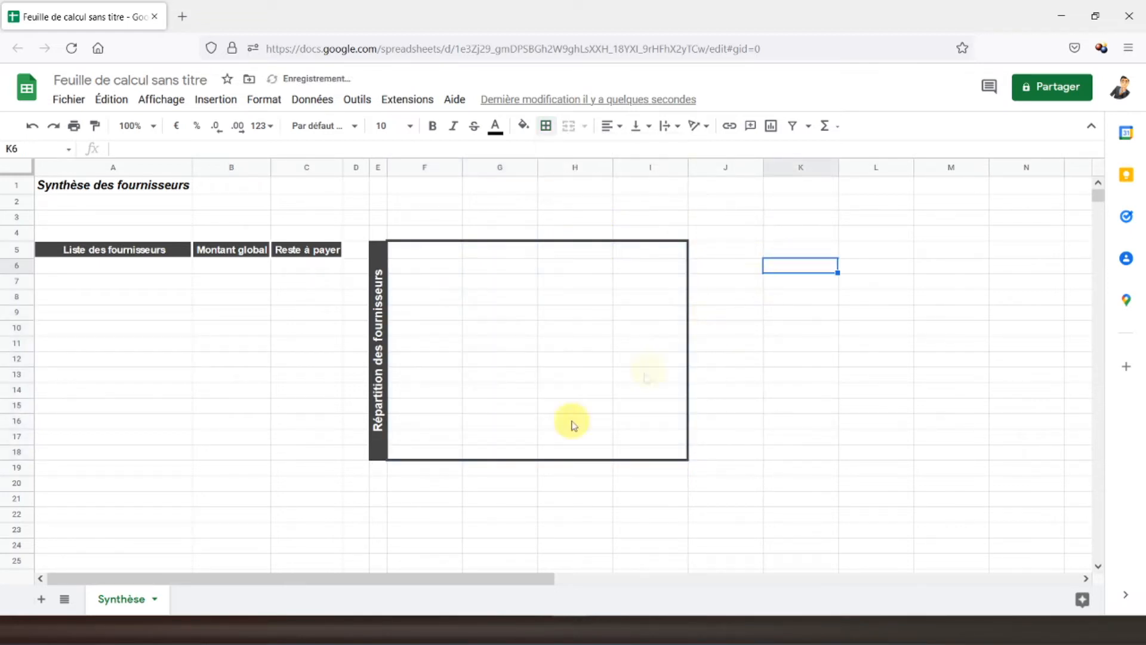
Add the same dark grey outer border around the merged label cell E5:E18
left_click(379, 256)
left_click(546, 126)
left_click(633, 155)
left_click(471, 338)
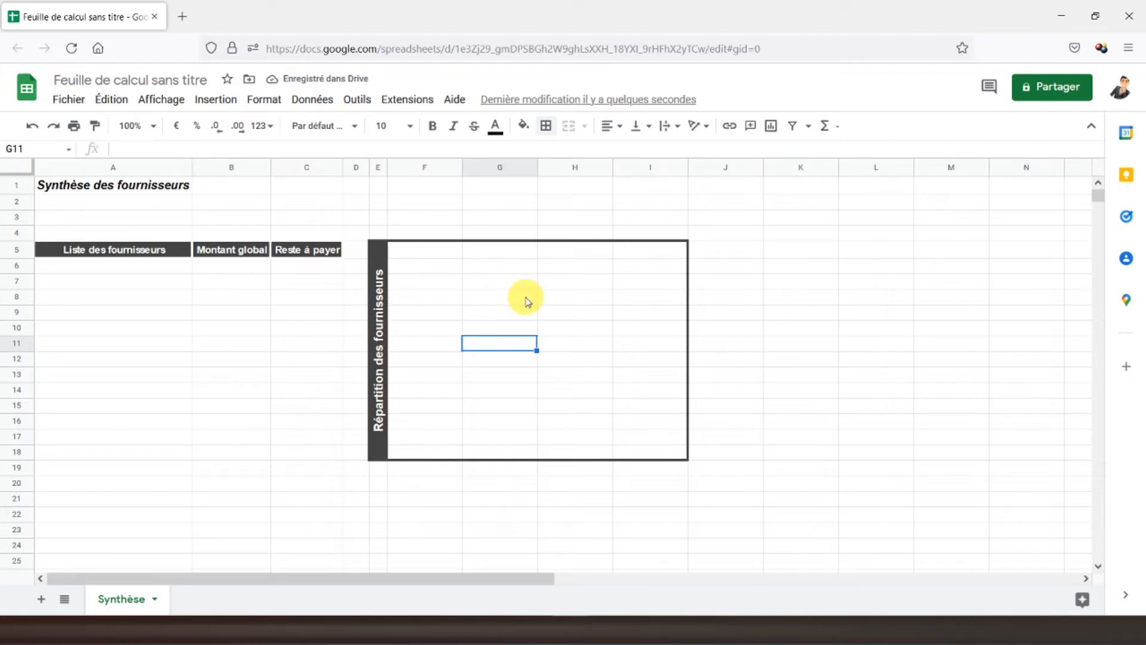
Copy the merged "Répartition des fournisseurs" label block E5:E18 to the cells starting at E20
scroll(525, 299, "down", 2)
left_click(385, 261)
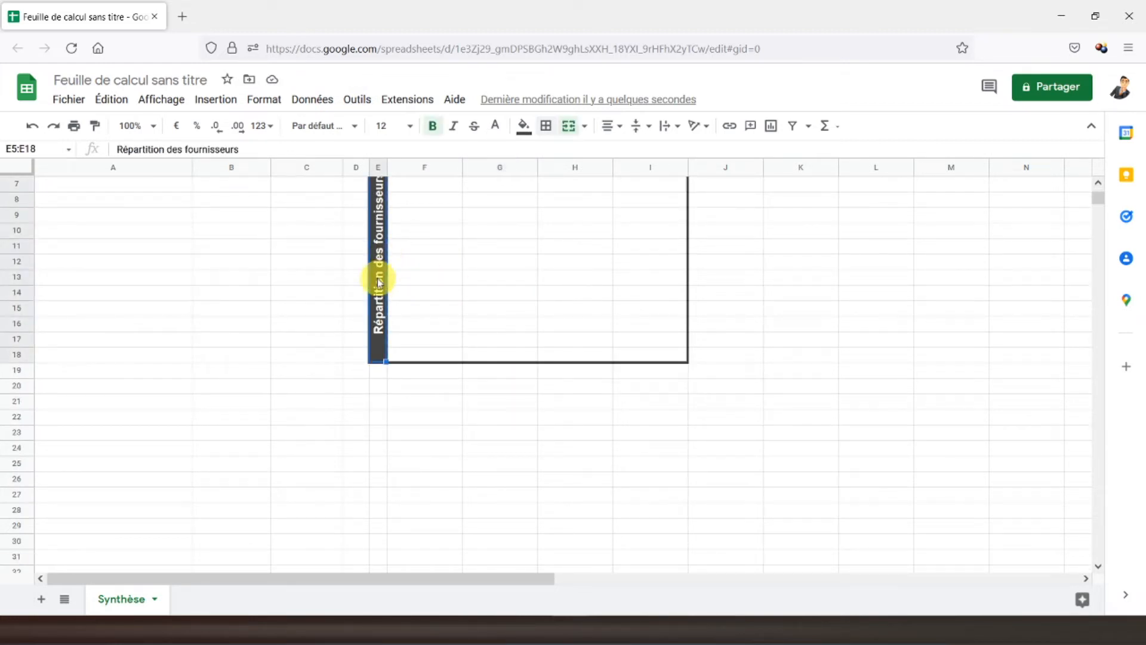
left_click(380, 390)
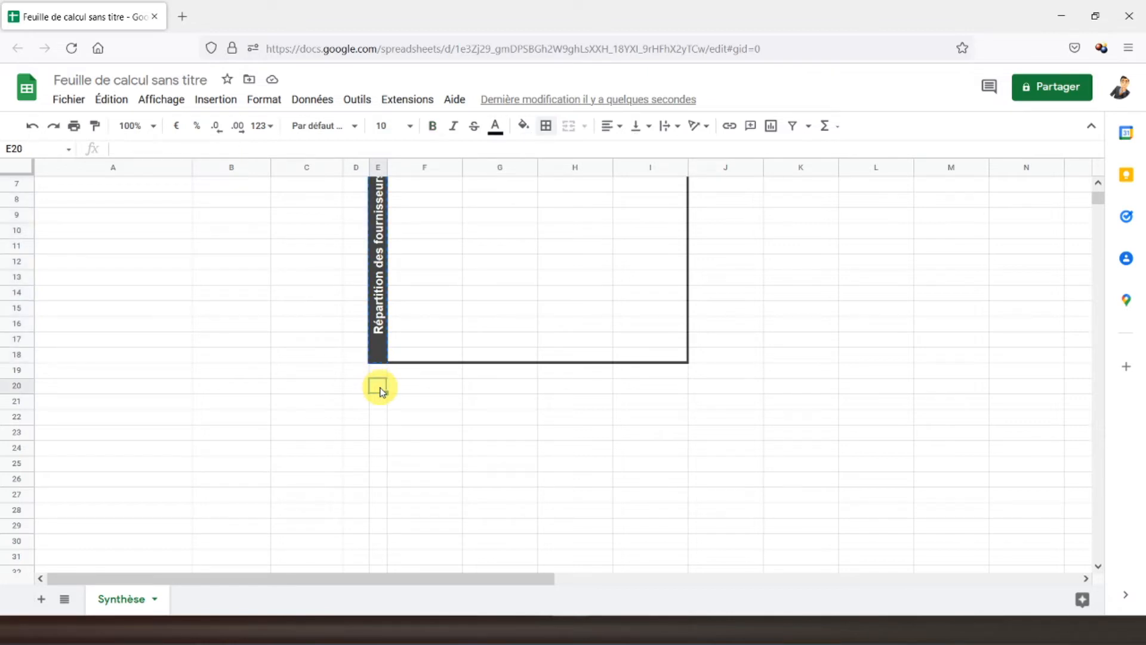
type("Répartition des fournisseurs")
scroll(380, 390, "up", 2)
scroll(381, 391, "down", 3)
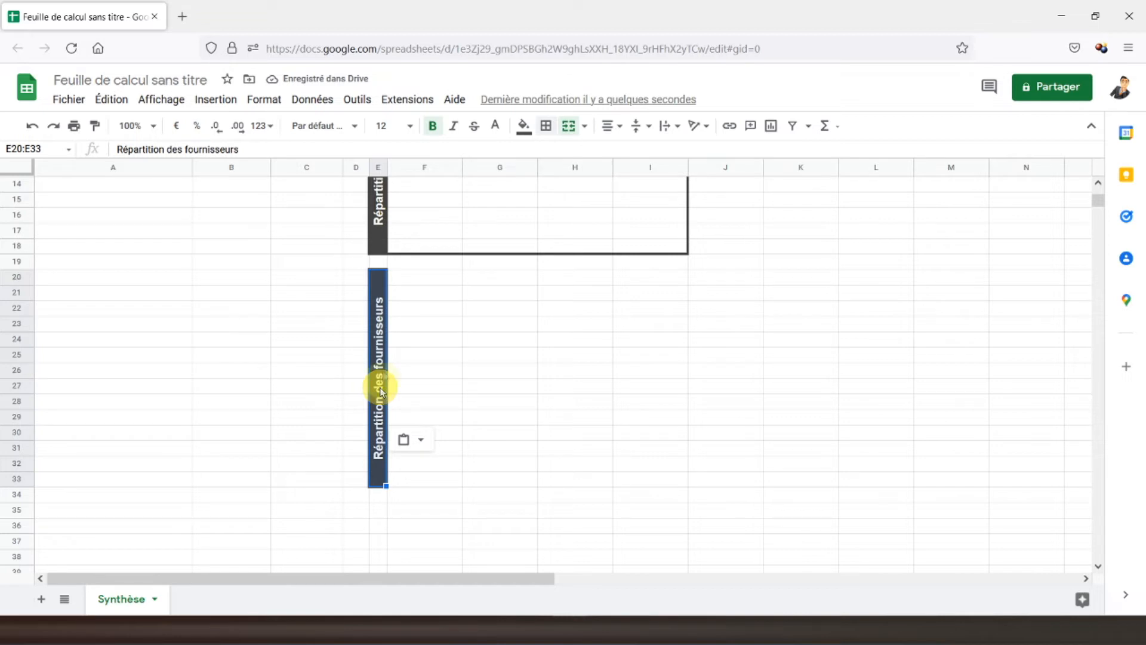
Add a thick dark grey outer border around the range F20:I33 beside the copied label
left_click_drag(413, 278, 660, 483)
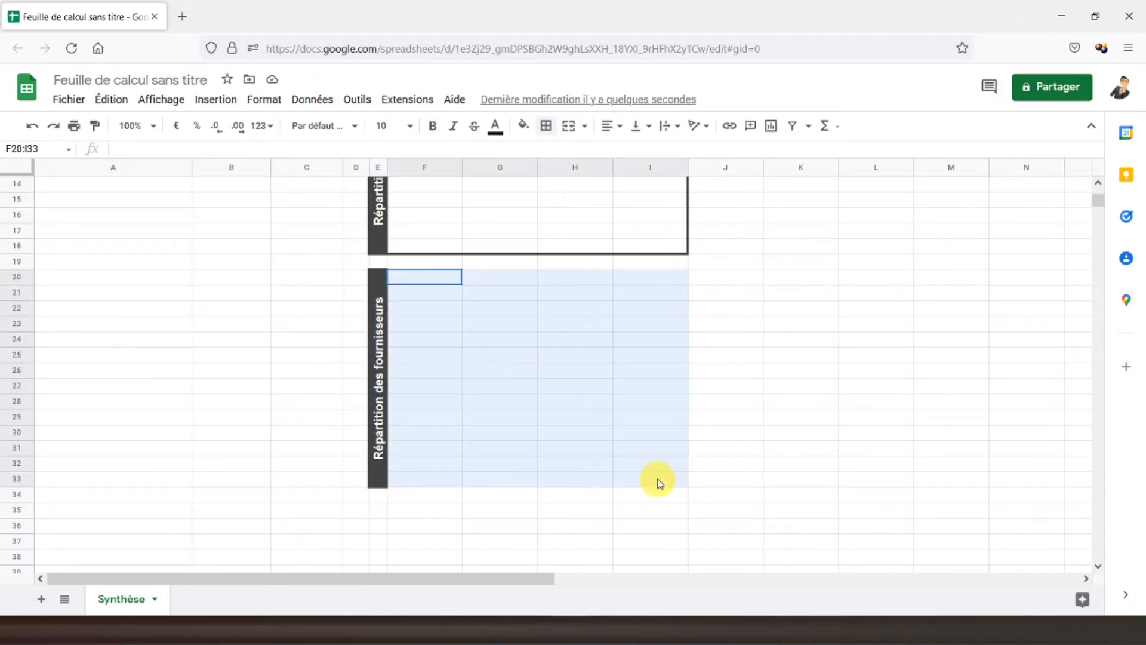
left_click(546, 125)
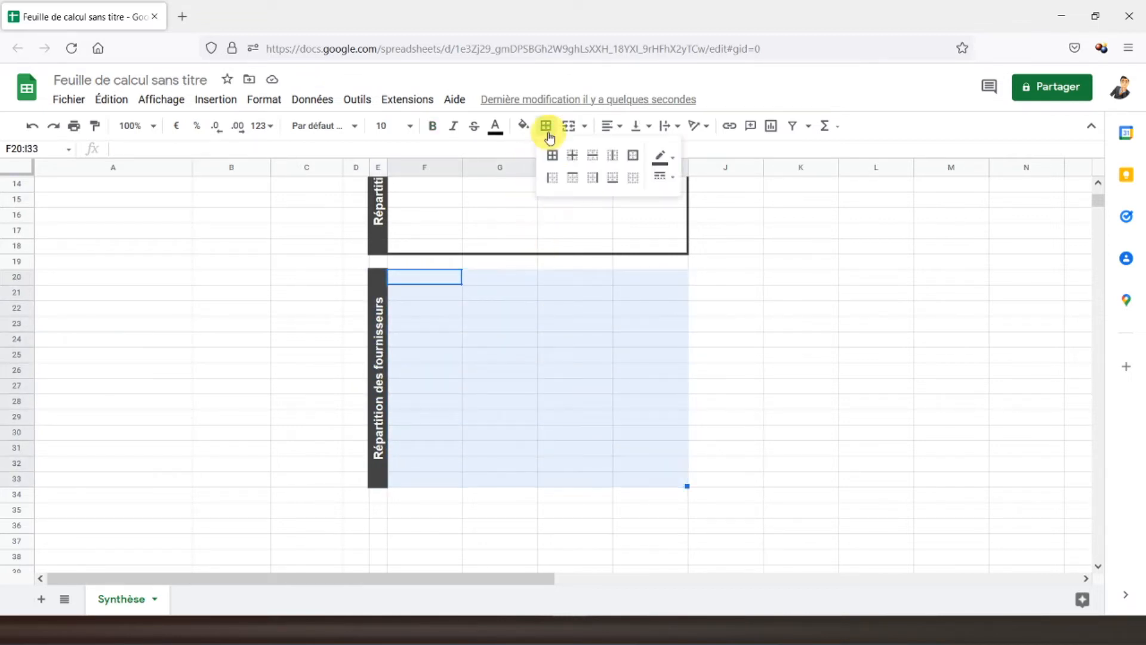
left_click(632, 157)
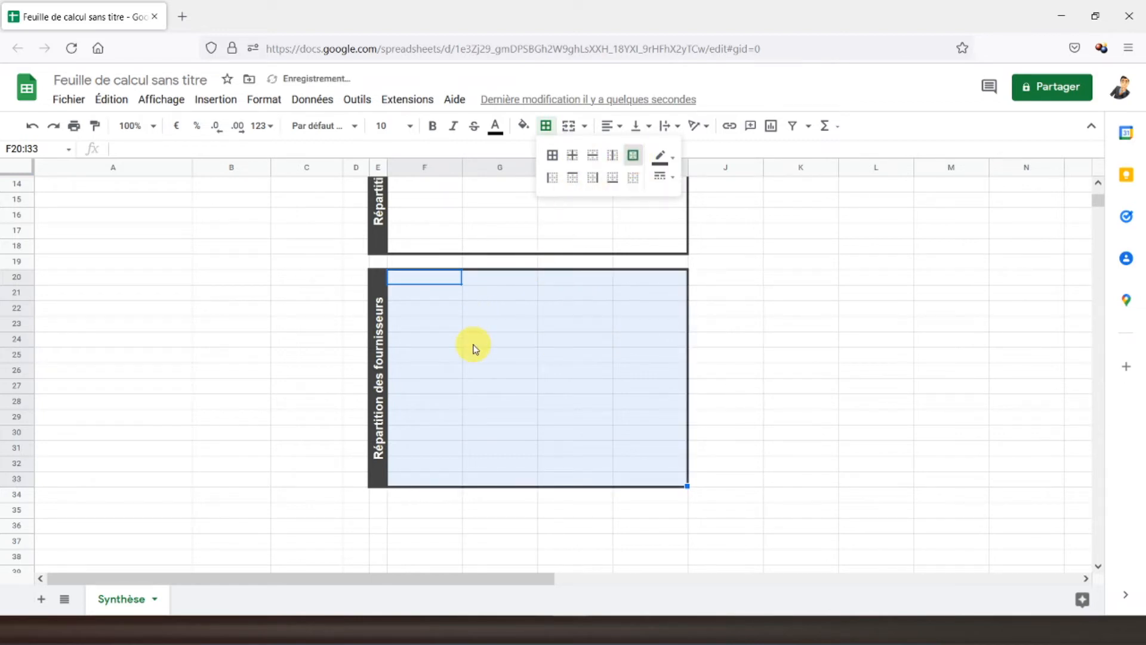
left_click_drag(424, 340, 425, 355)
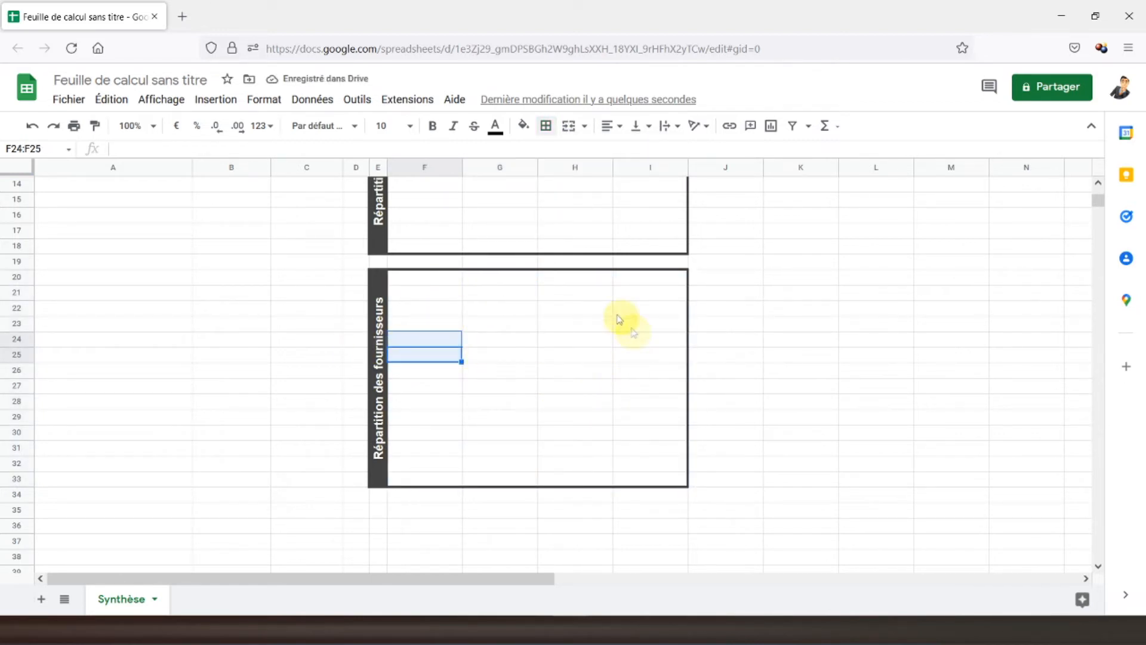
left_click(470, 323)
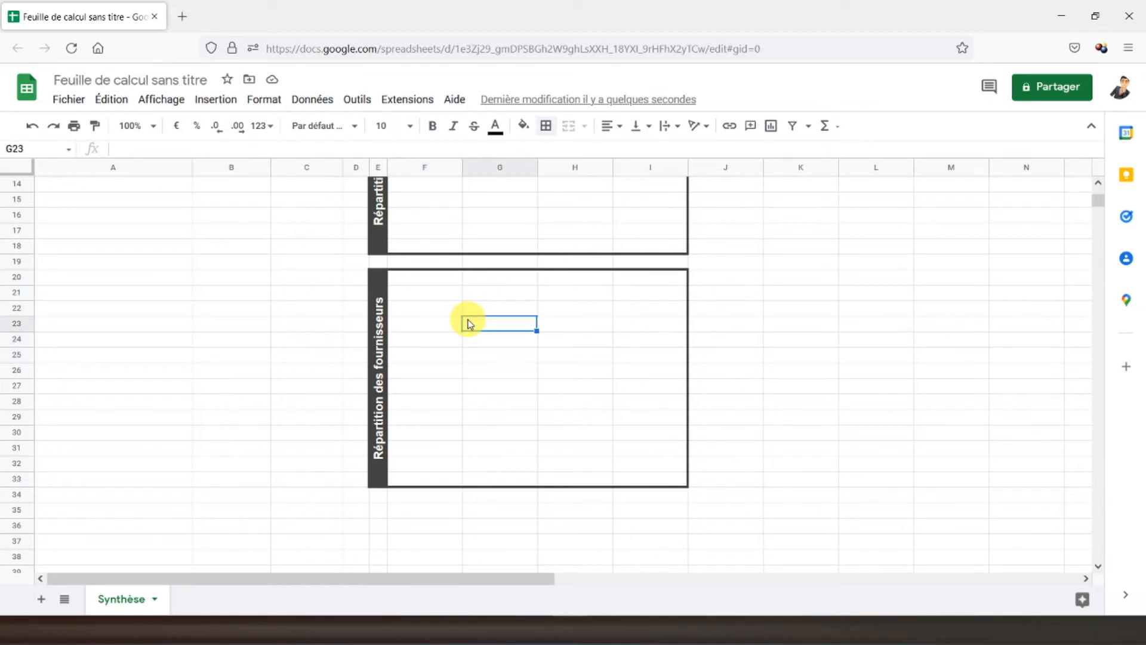
Enter the heading "Taux de TVA applicables" in K5, narrowing column J to a thin spacer and widening column K to hold the text
scroll(470, 323, "up", 5)
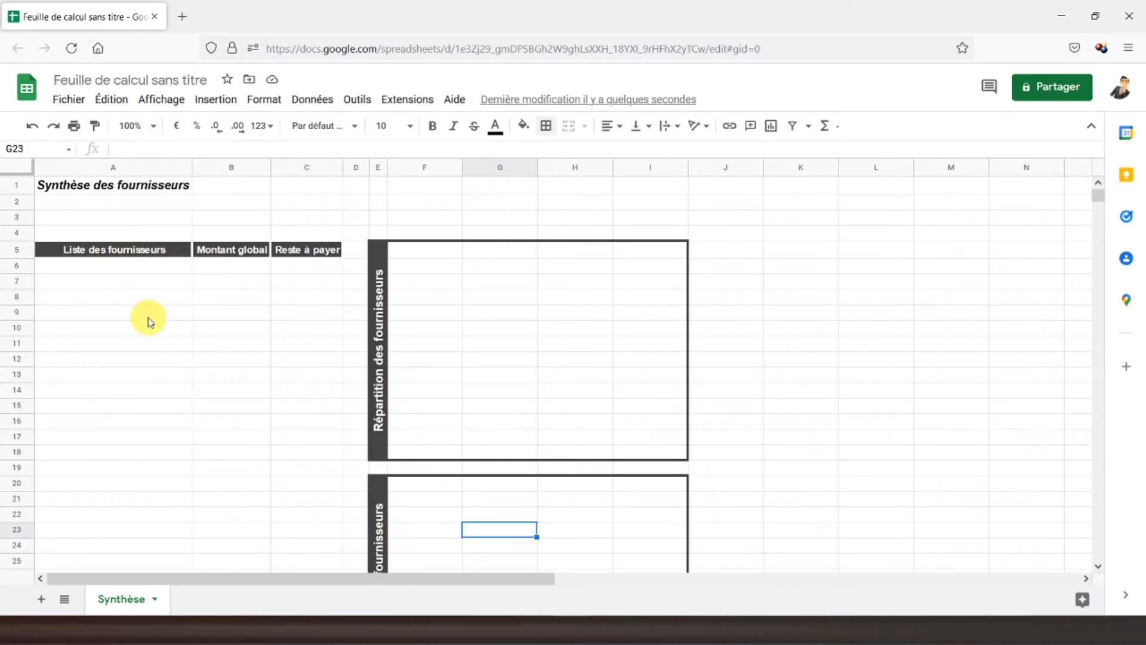
left_click_drag(761, 172, 715, 176)
left_click(748, 249)
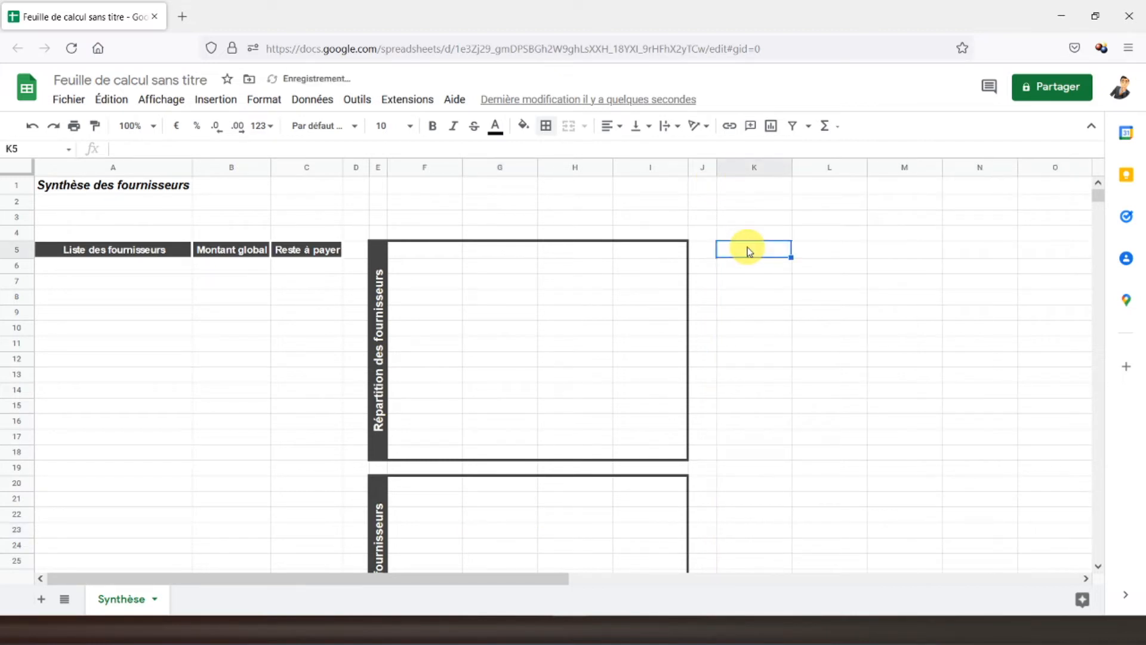
type("T")
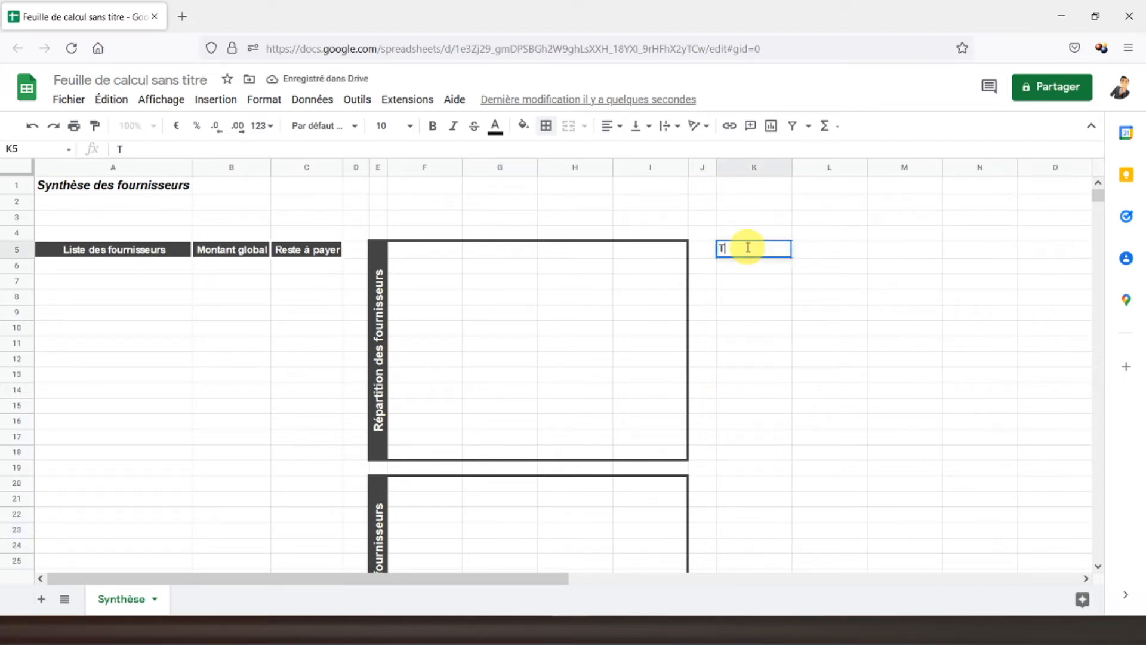
type("aux de tv")
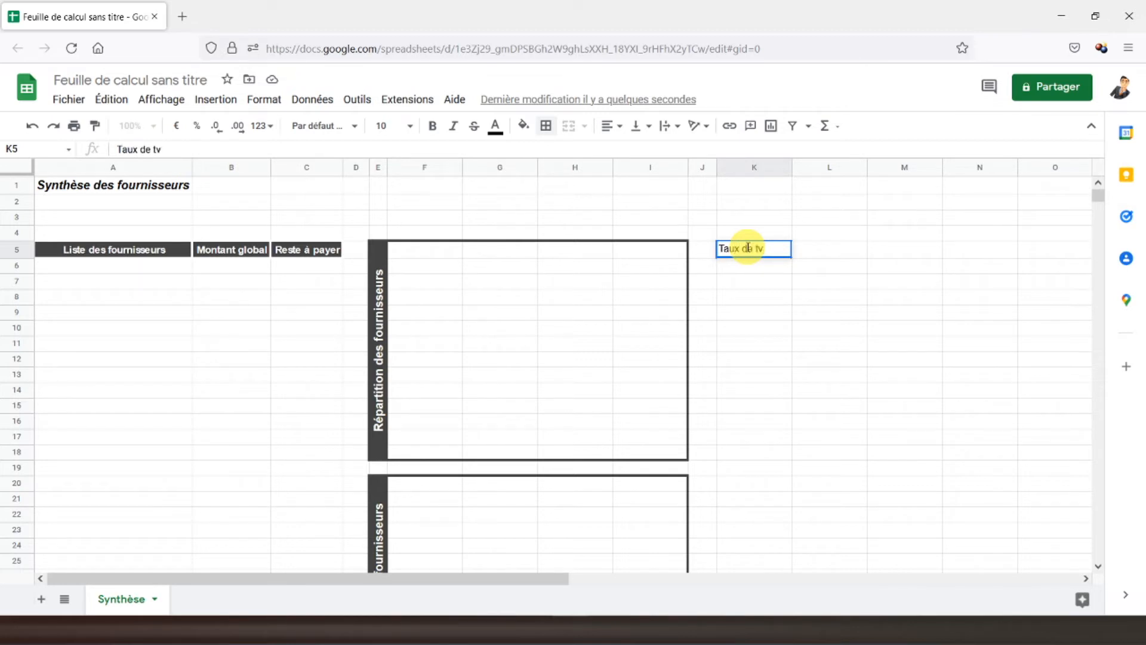
key("BackSpace")
key("BackSpace")
type("TVA applicables")
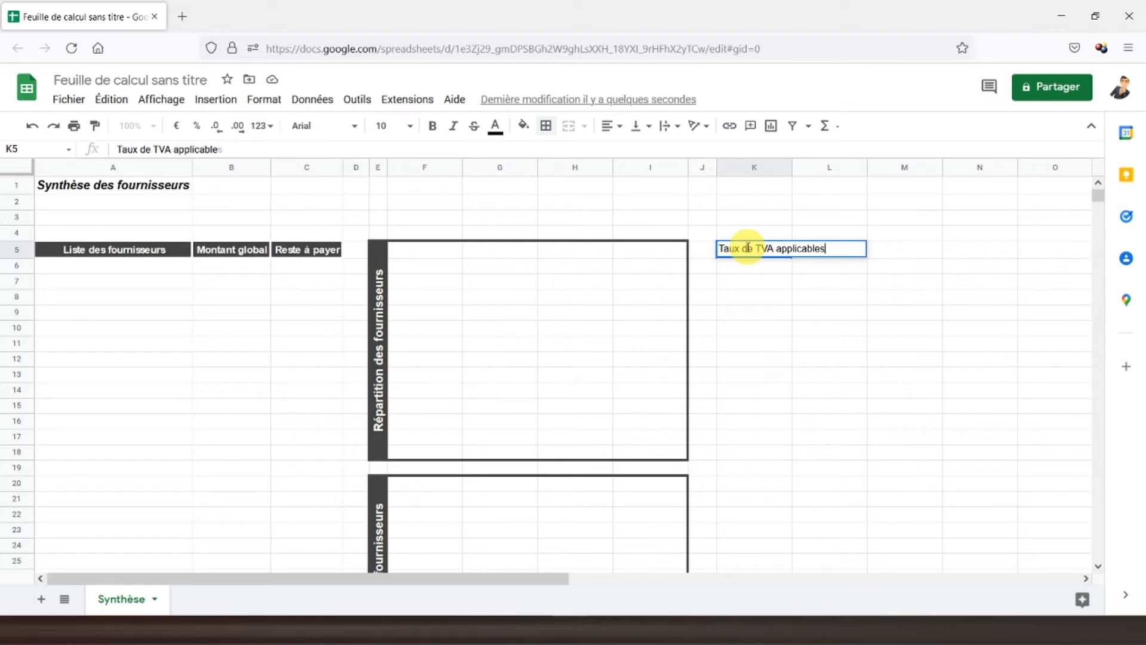
key("Return")
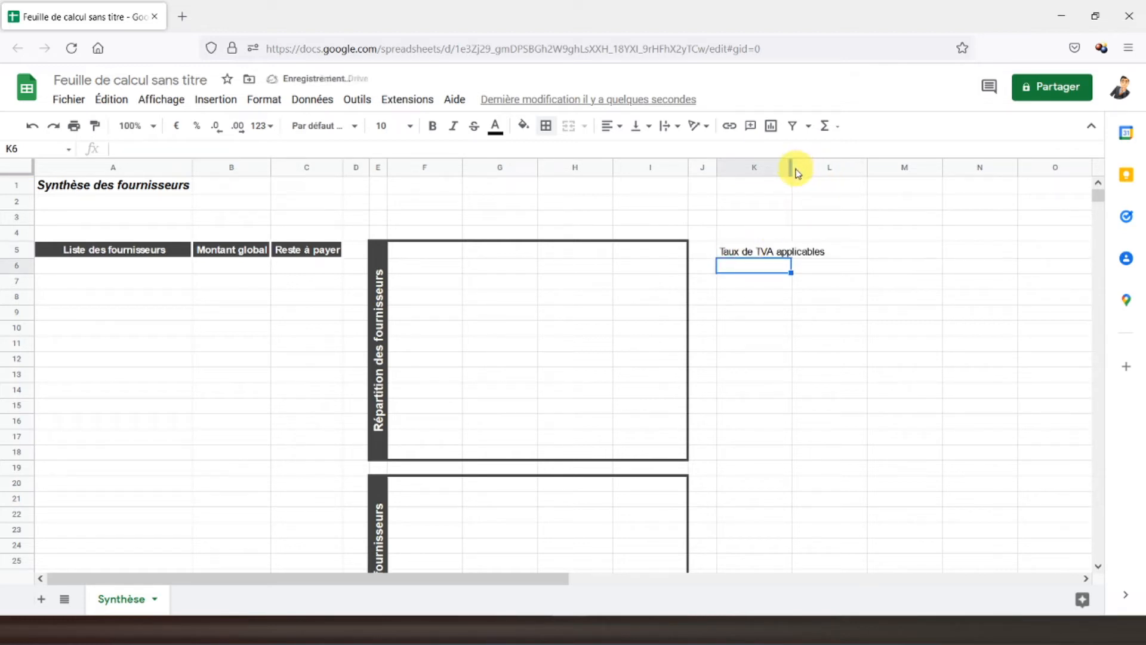
left_click_drag(790, 170, 829, 171)
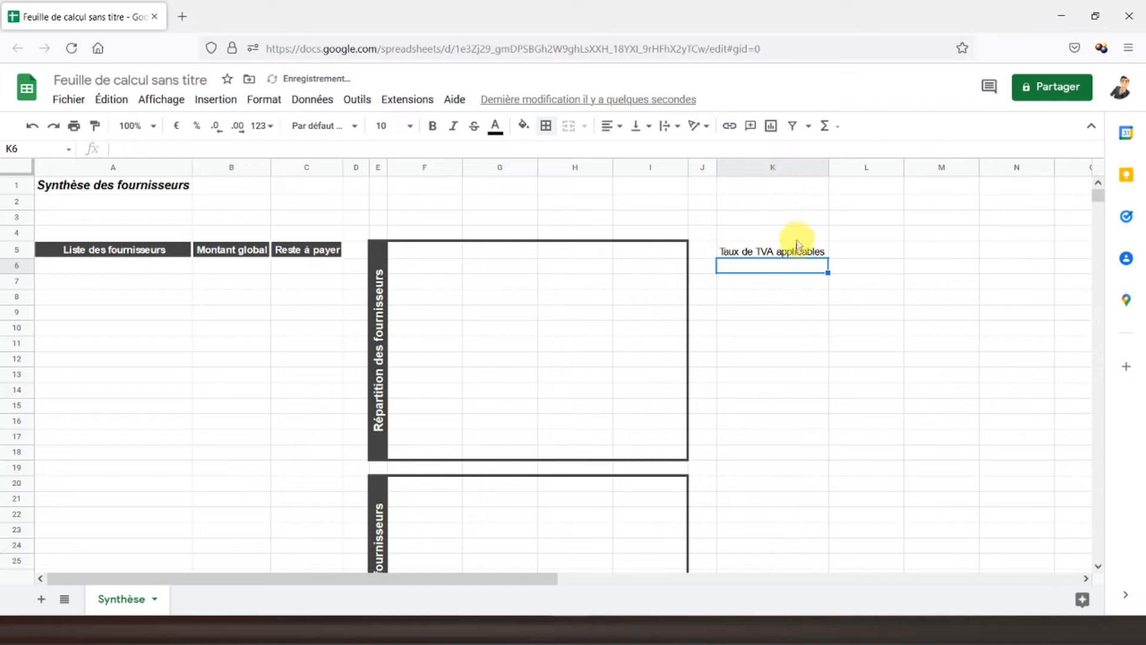
Centre the K5 heading horizontally and vertically and add a dark grey outer border around it
left_click(773, 252)
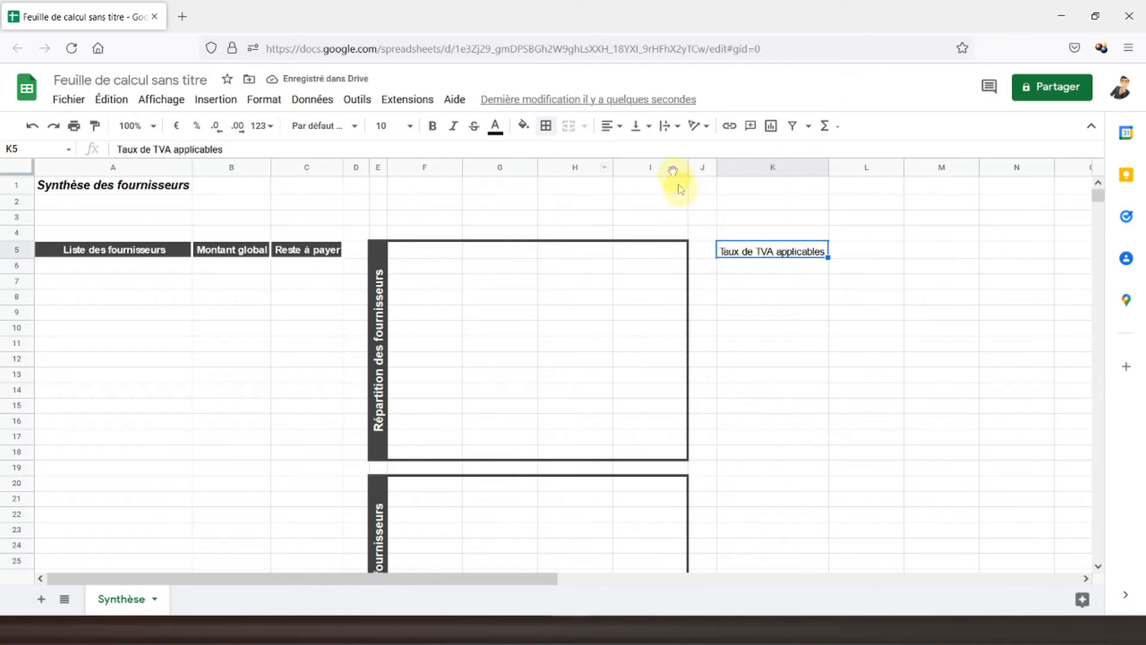
left_click(609, 131)
left_click(627, 153)
left_click(639, 126)
left_click(654, 152)
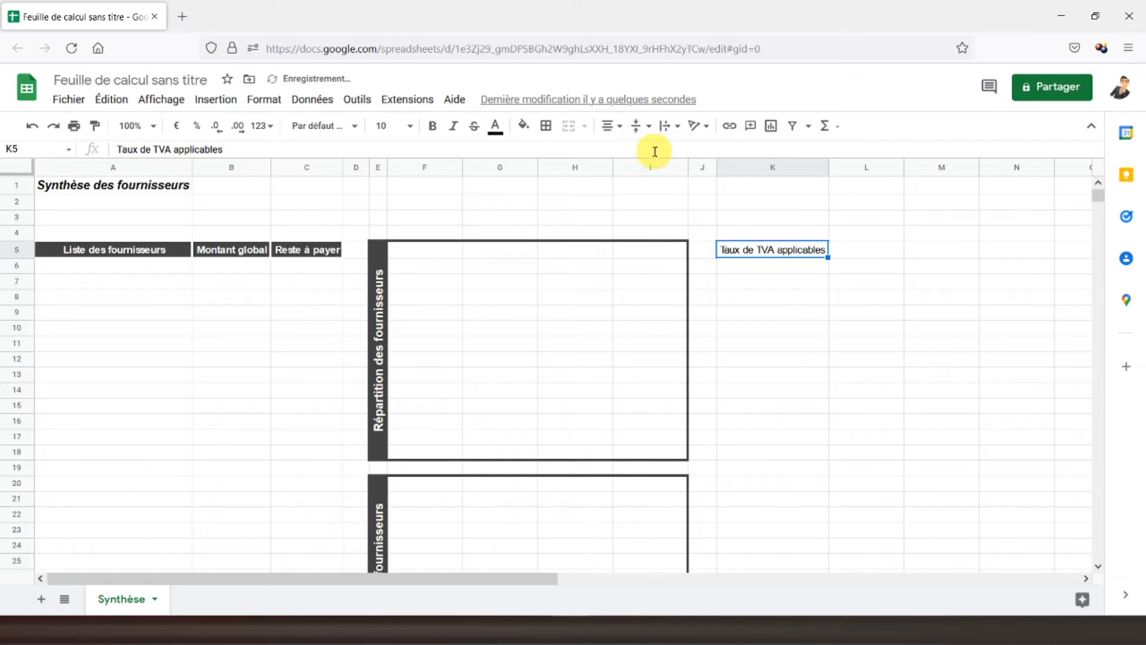
left_click(546, 126)
left_click(632, 155)
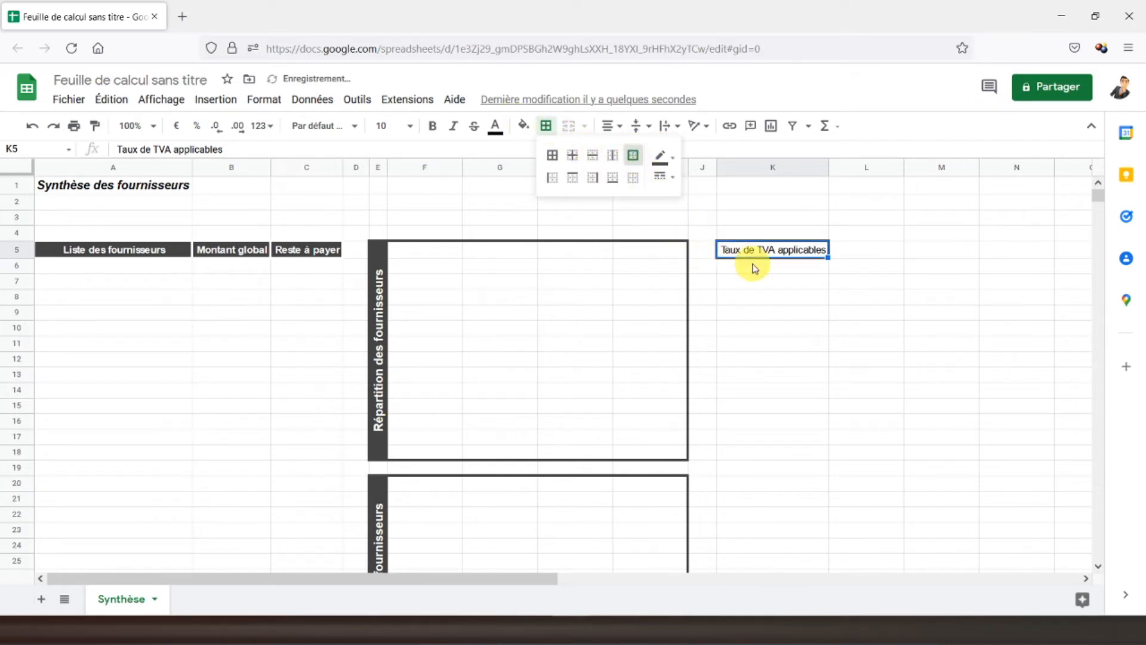
Make the "Taux de TVA applicables" heading bold and auto-fit column K to it
left_click(432, 126)
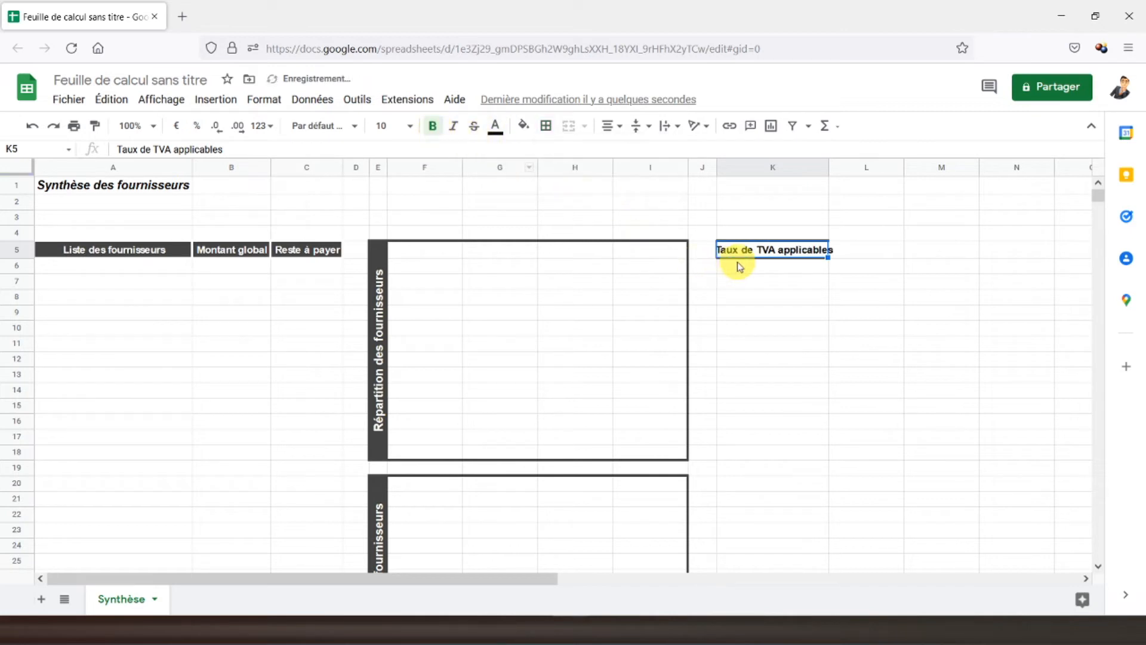
left_click(825, 168)
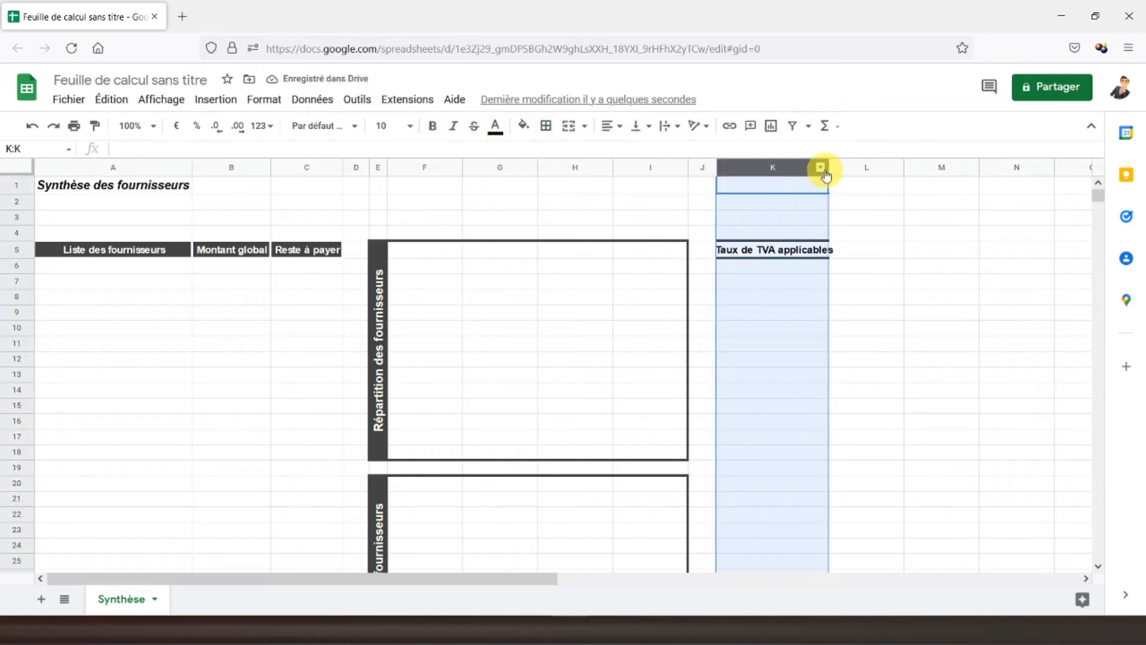
double_click(828, 168)
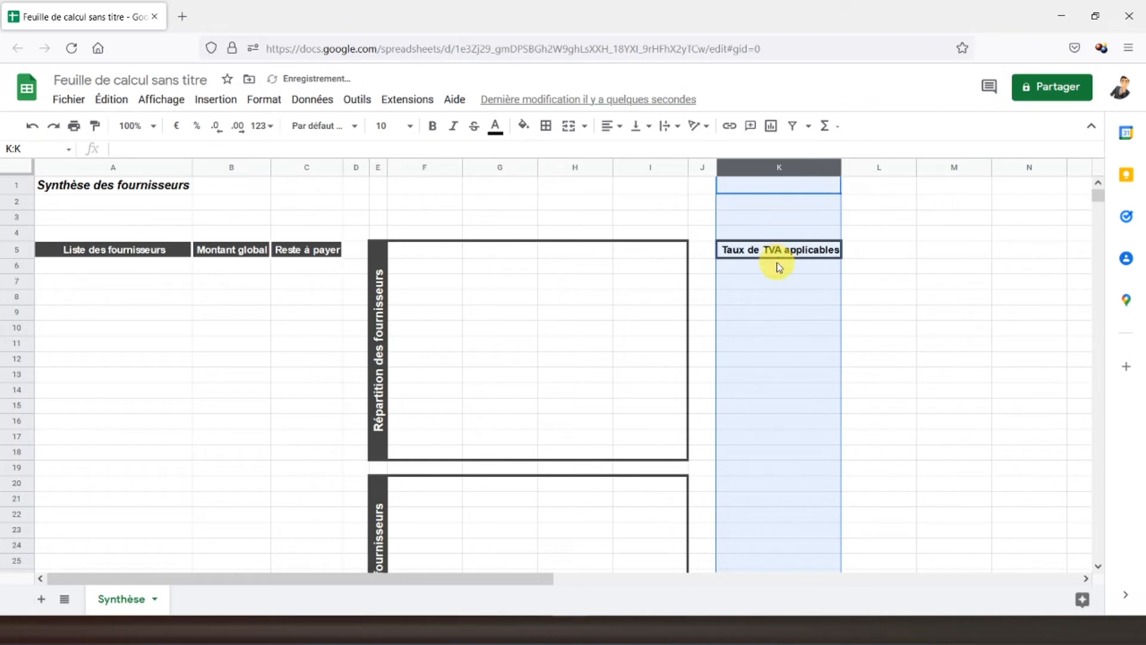
Add a dark grey outer border around the range K6:K9 under the VAT rates heading
left_click(779, 267)
left_click_drag(780, 266, 782, 325)
left_click(546, 125)
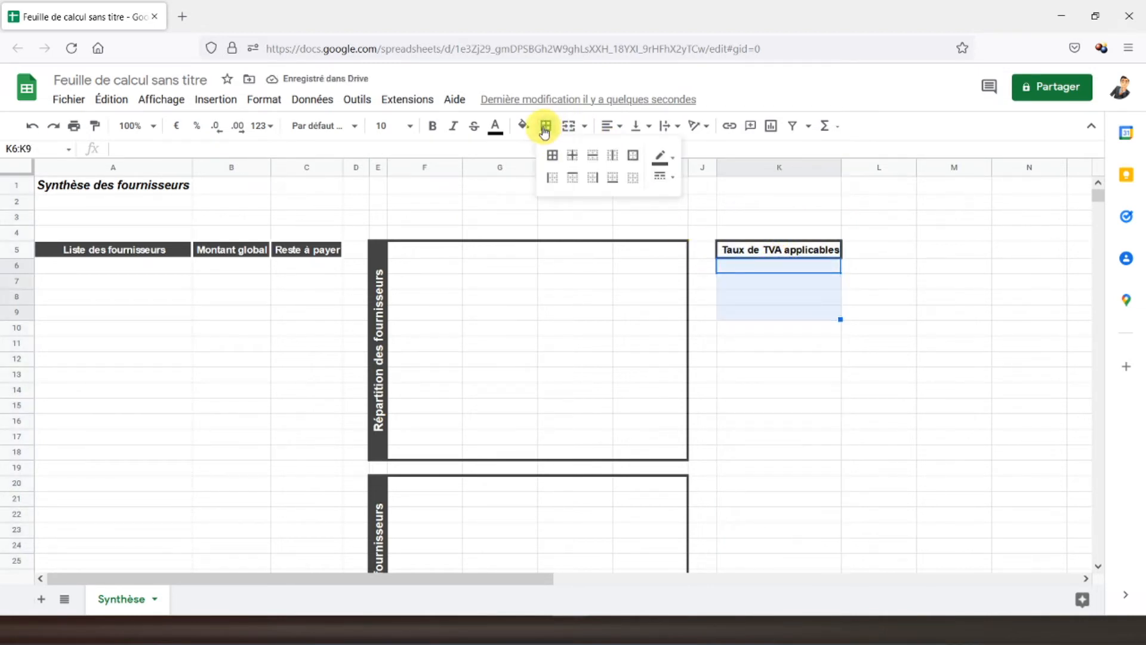
left_click(632, 157)
Centre the contents of K6:K9 horizontally and vertically
left_click_drag(763, 264, 760, 307)
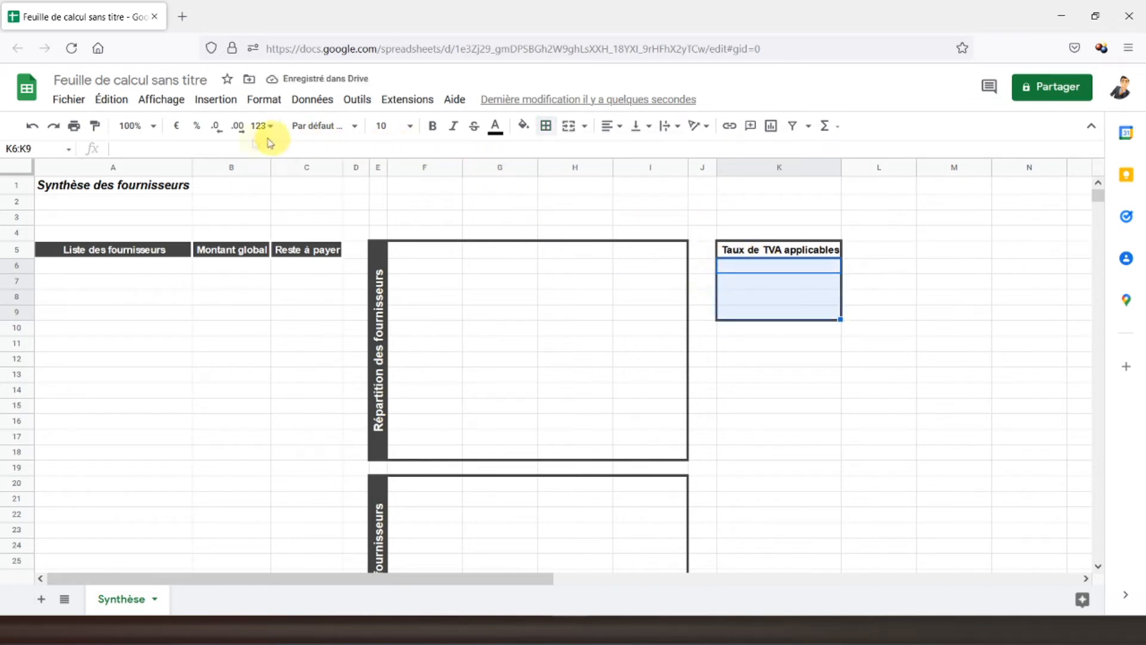
left_click(609, 126)
left_click(627, 154)
left_click(641, 126)
left_click(655, 154)
Enter the VAT rates 20%, 10%, 5.5% and 2.1% in cells K6 to K9
left_click(766, 270)
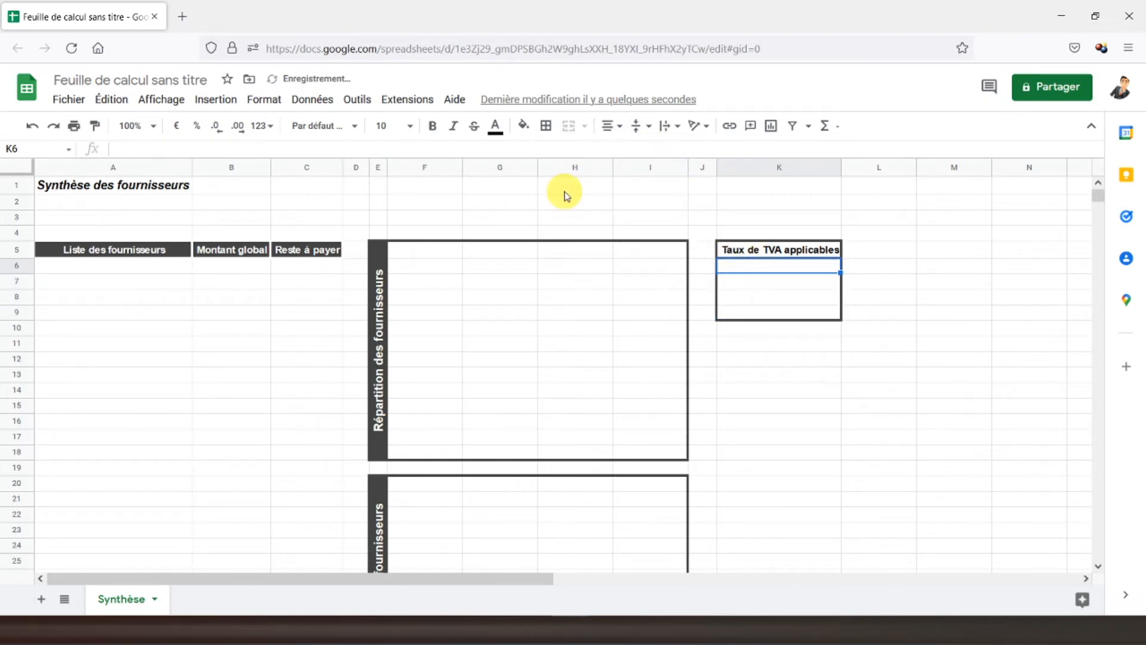
type("20%")
key("Return")
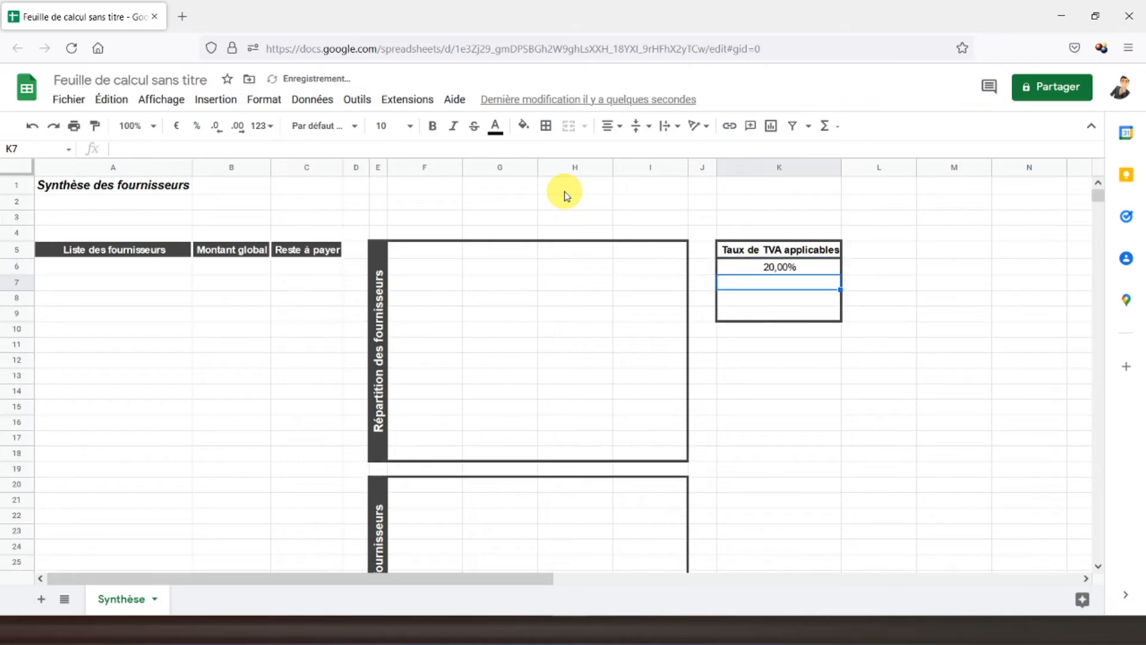
type("10%")
key("Return")
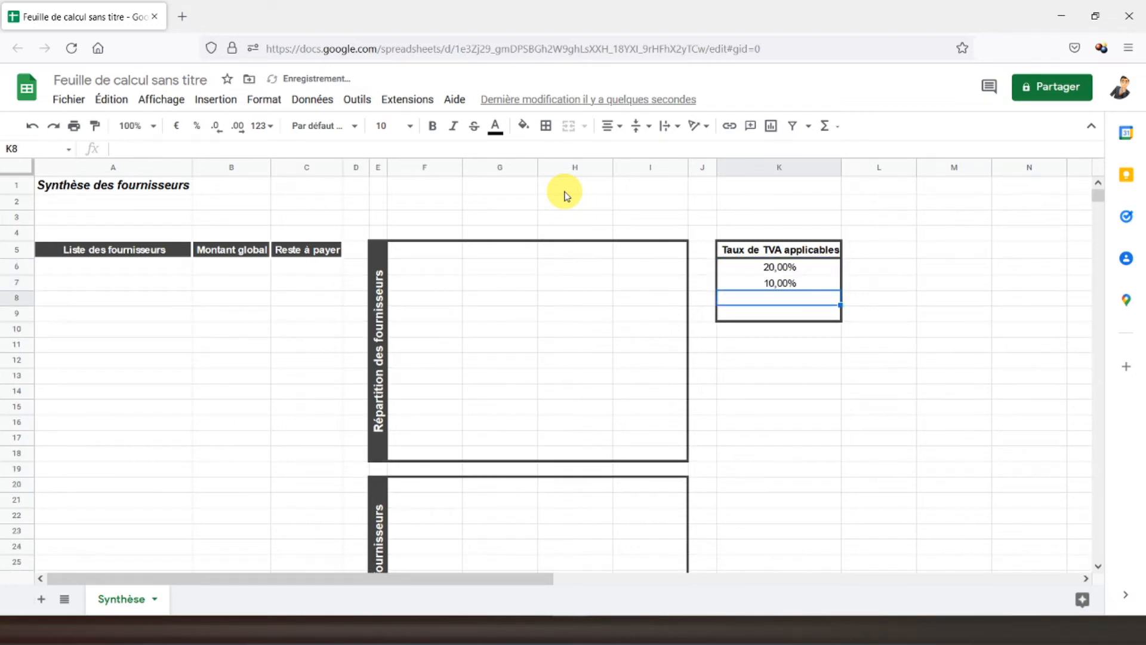
type("5%")
key("Return")
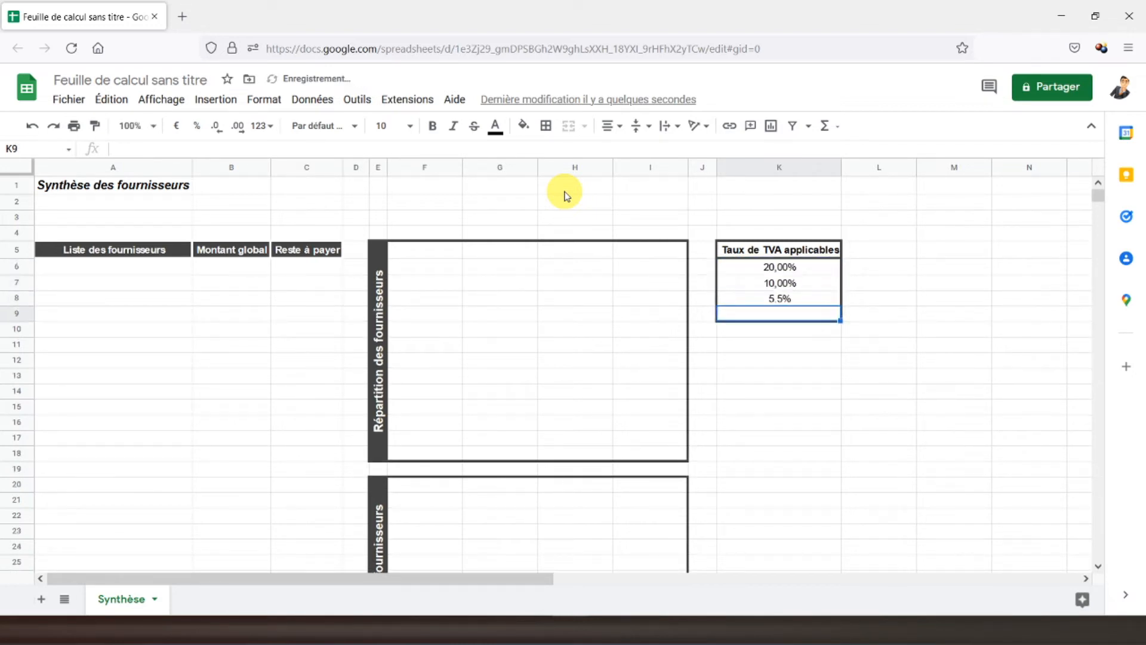
type("2%")
key("Left")
type(".")
key("Return")
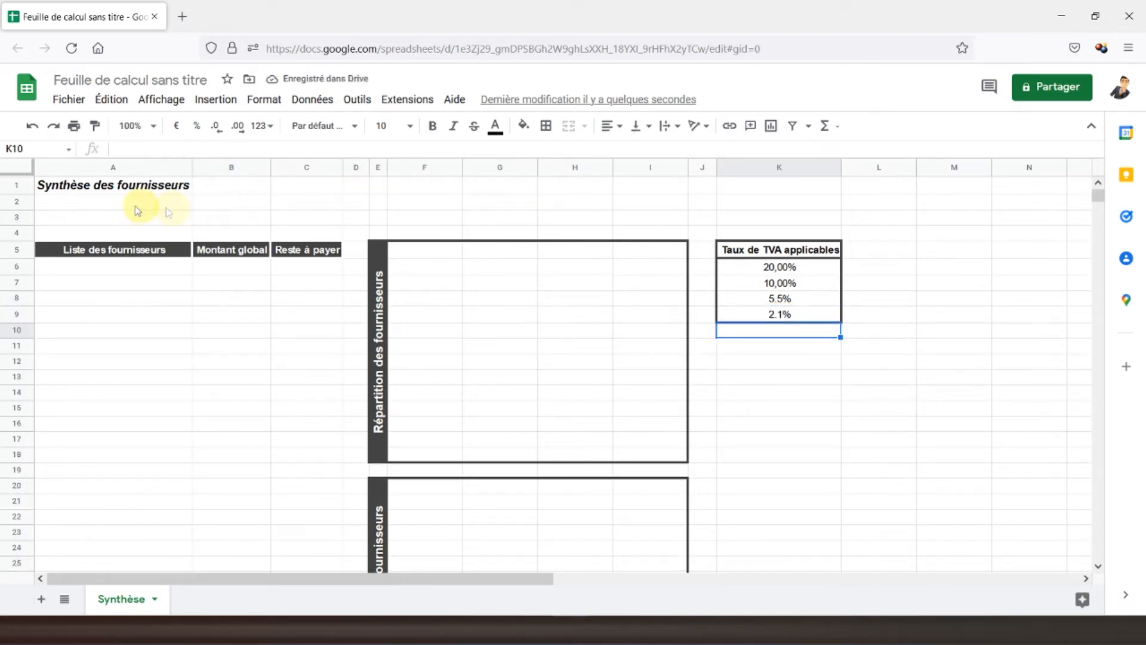
Hide the gridlines on the Synthèse sheet
left_click(46, 190)
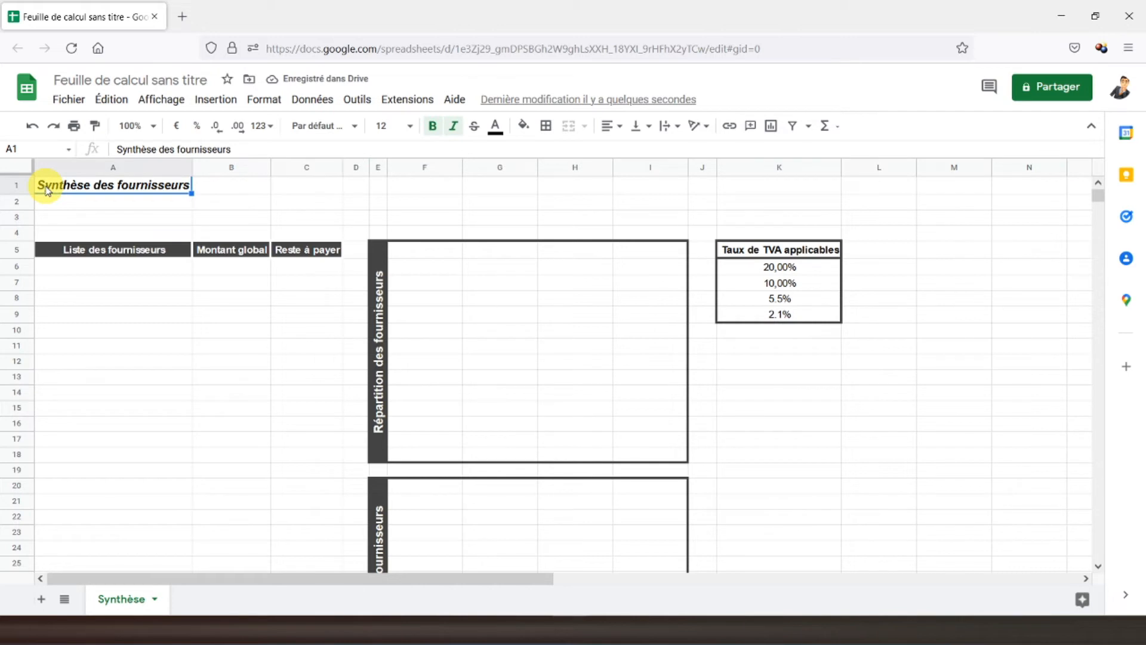
left_click(160, 99)
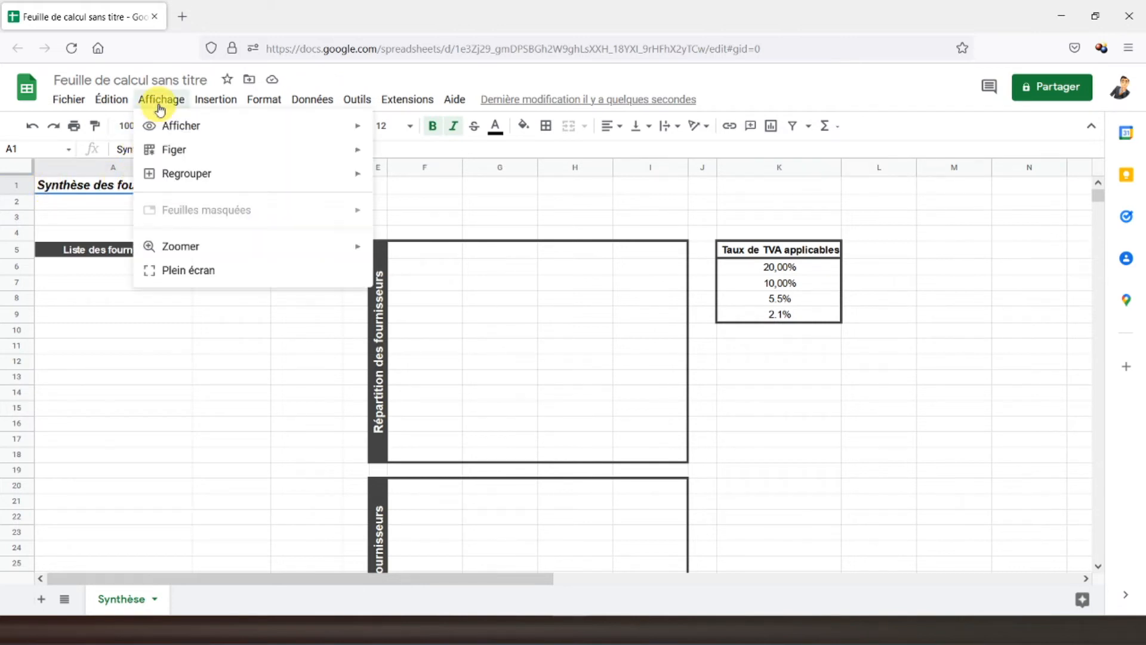
mouse_move(357, 125)
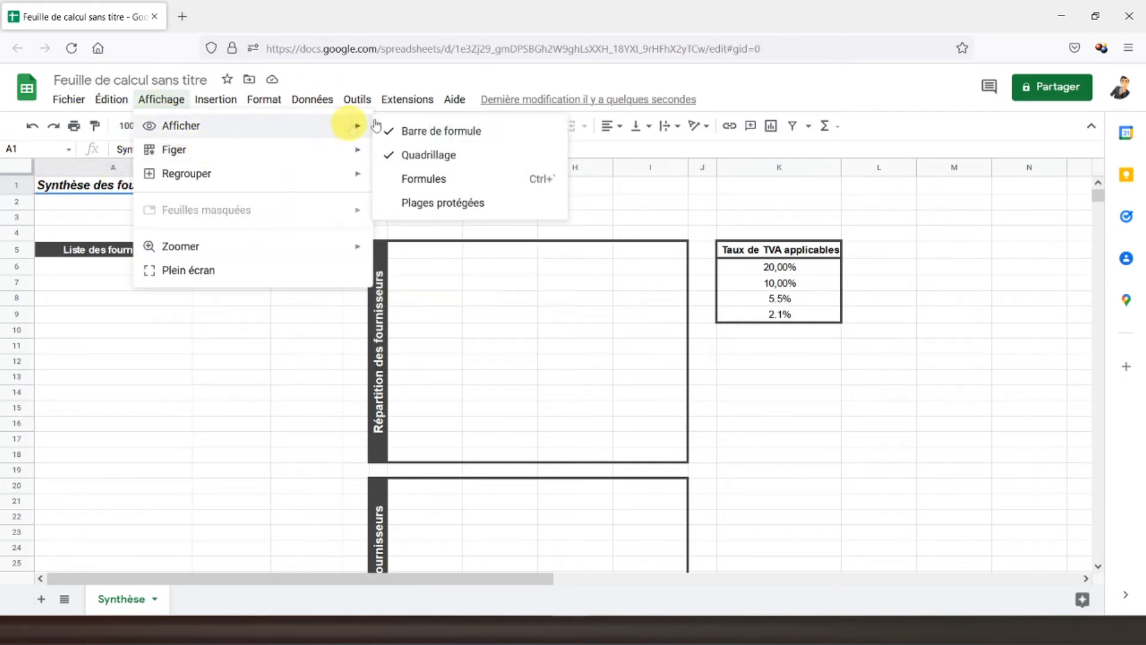
left_click(443, 156)
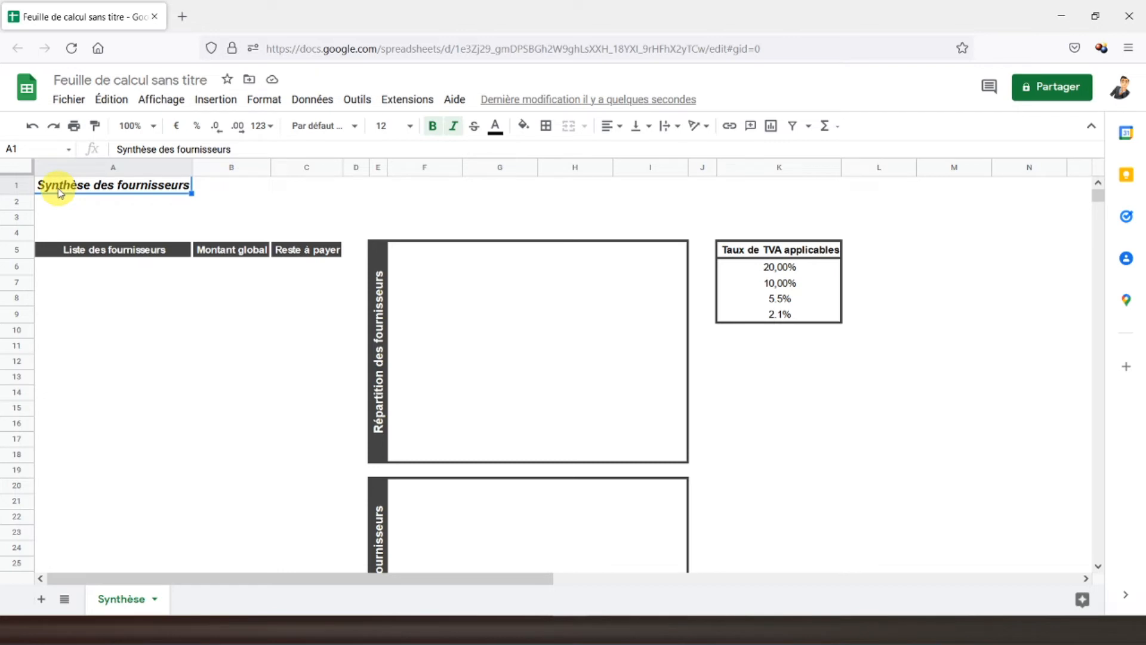
Add a new sheet to the workbook and name it "Base de données"
left_click(41, 600)
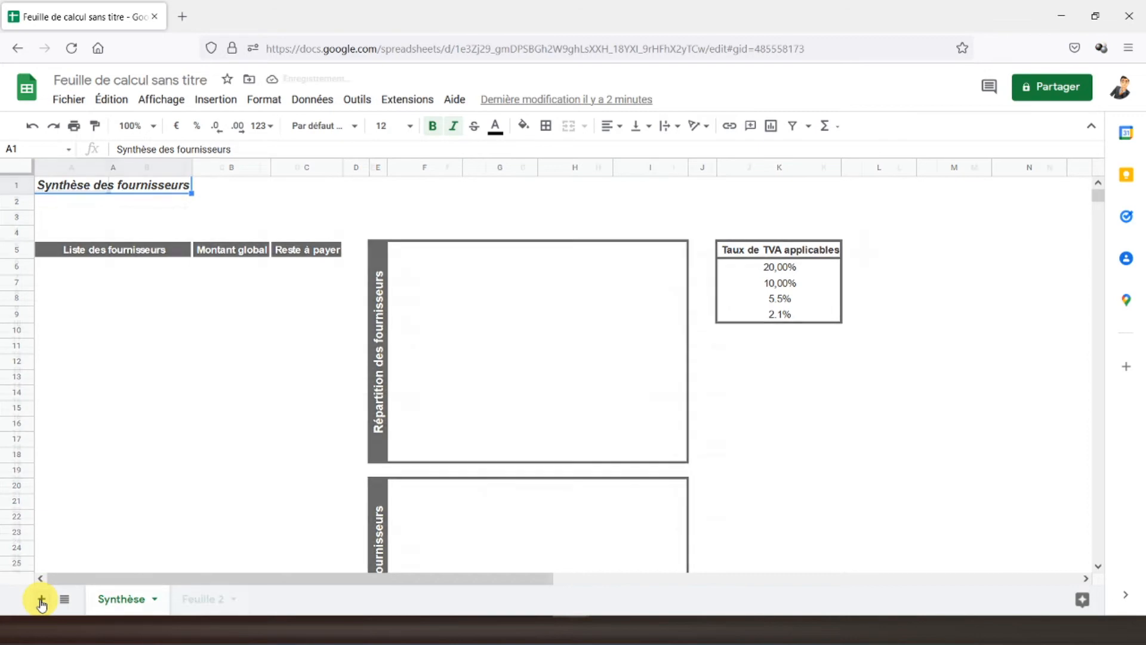
double_click(205, 599)
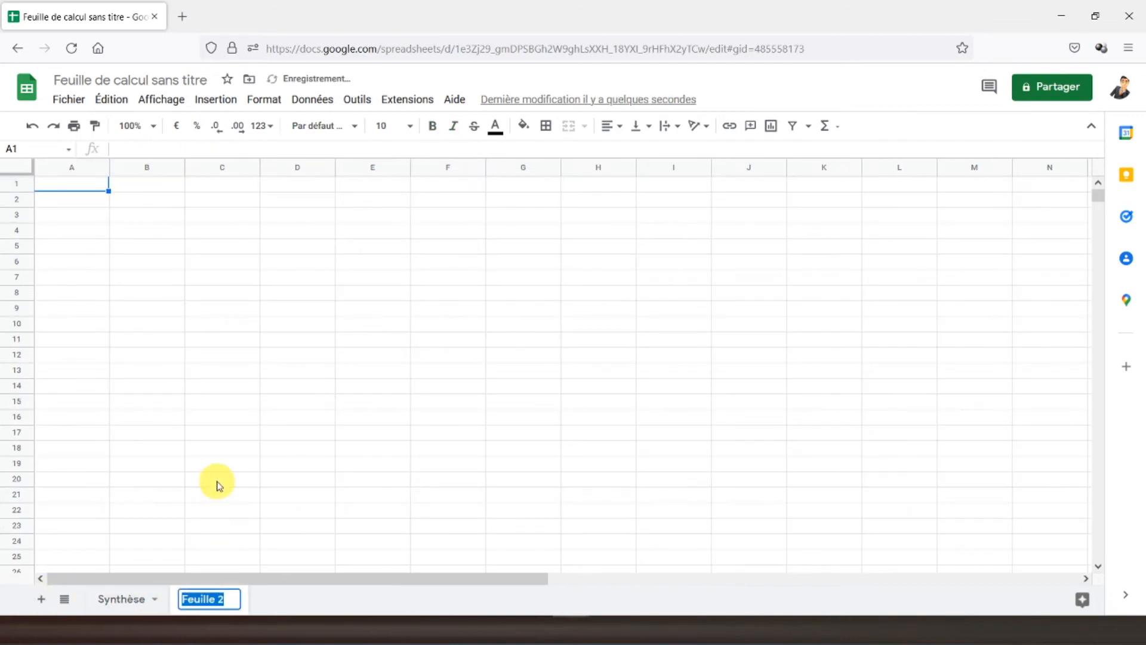
type("Ba")
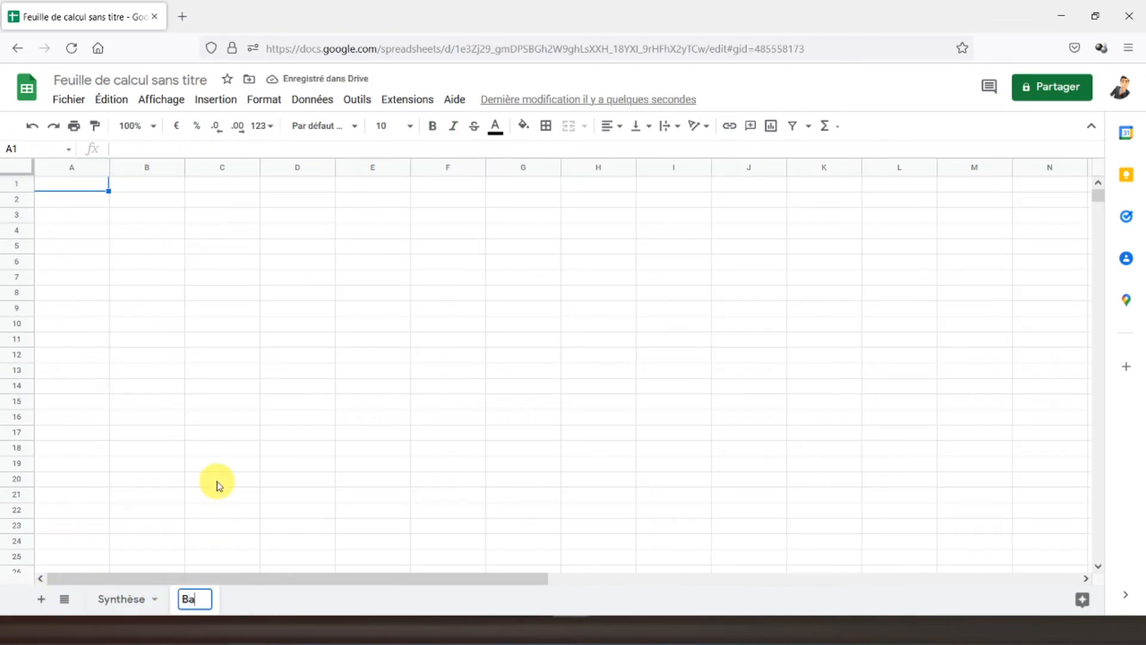
type("se de données")
key("Return")
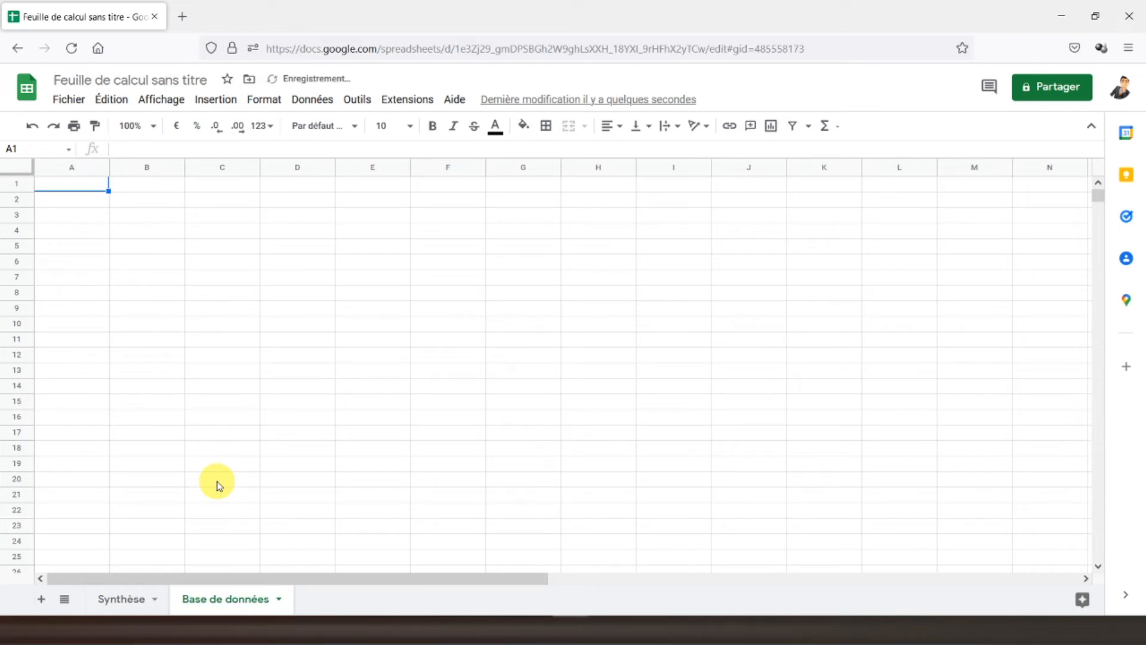
Enter the headers "Date facture", "Numéro", "Fournisseur" and "HT" in cells A1 to D1 of the Base de données sheet
left_click(76, 191)
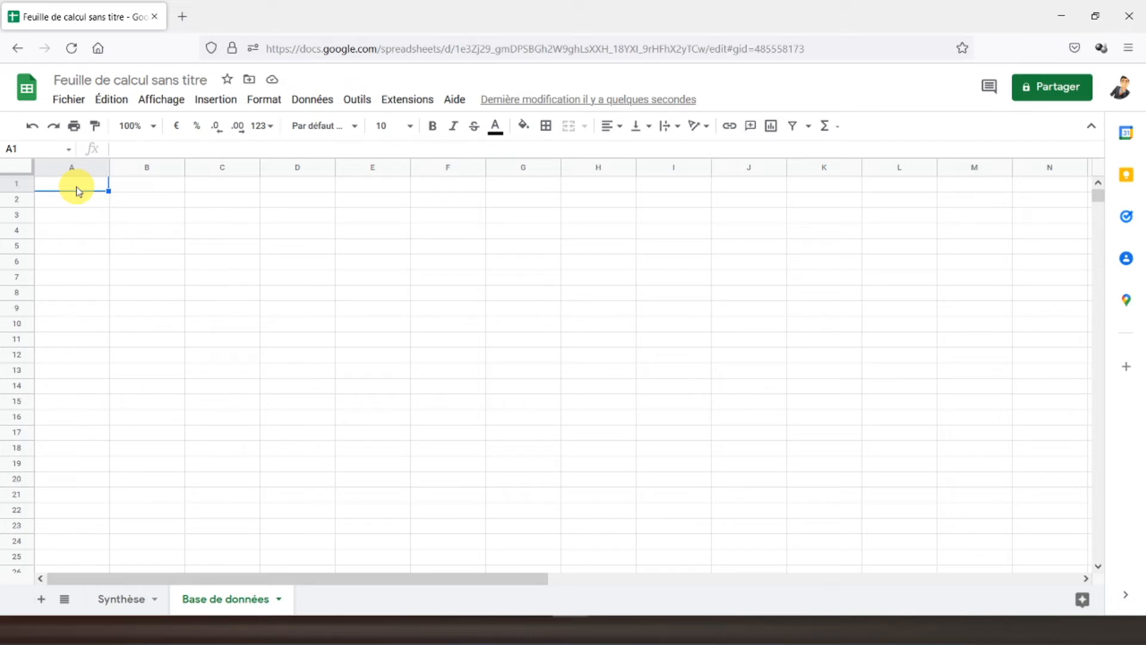
type("Date facture")
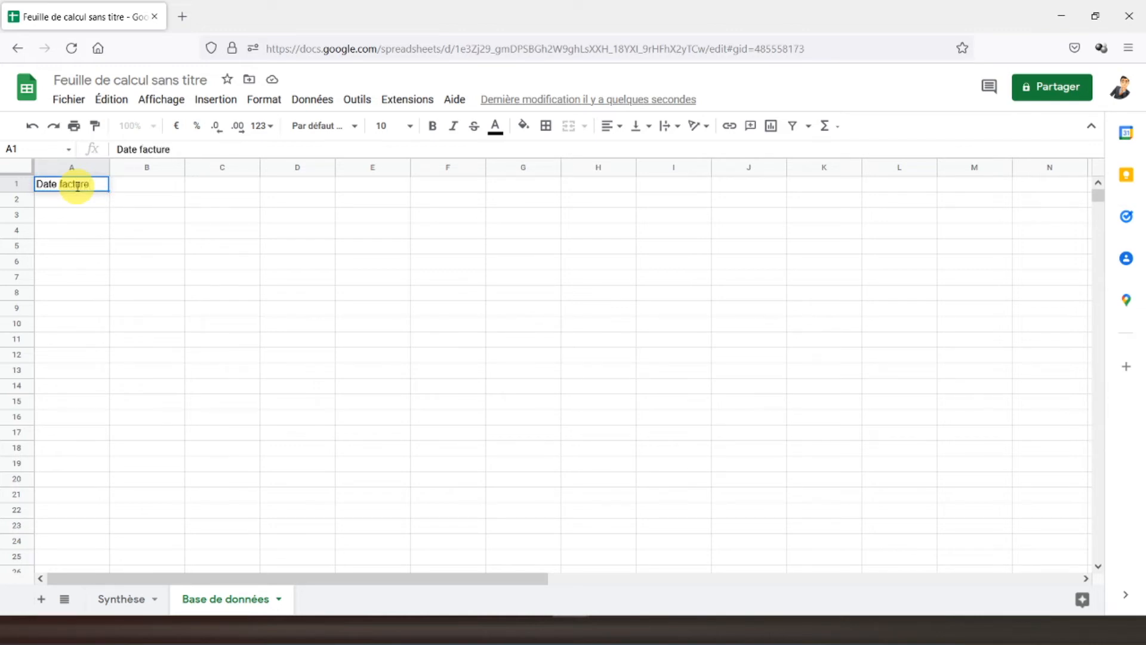
key("Tab")
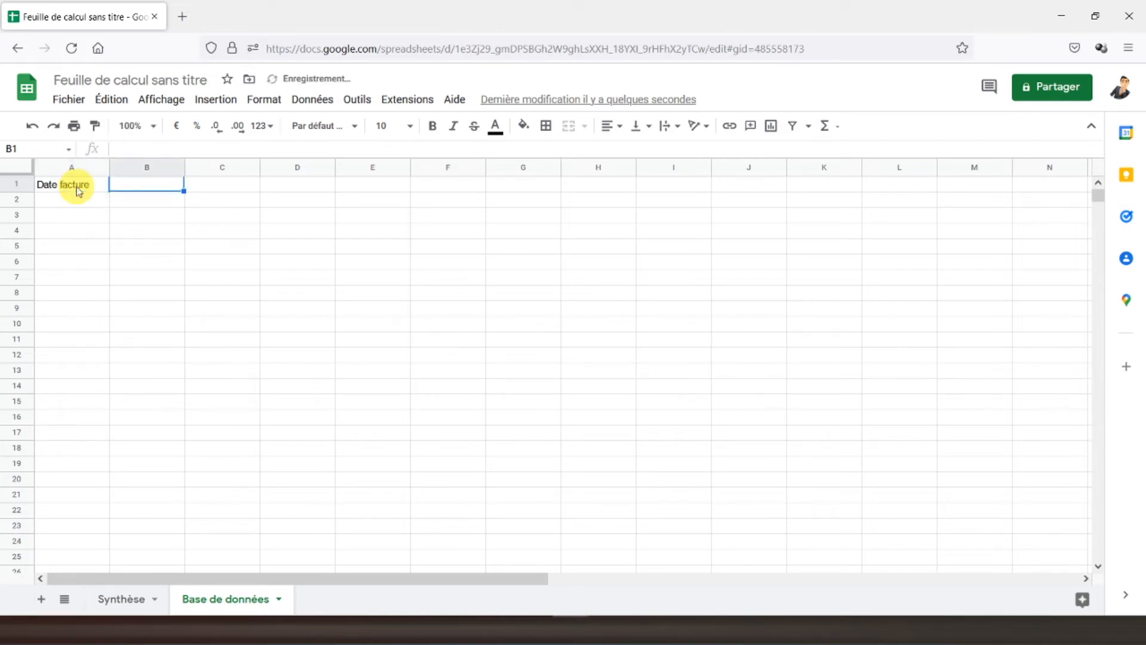
type("Numéro")
key("Tab")
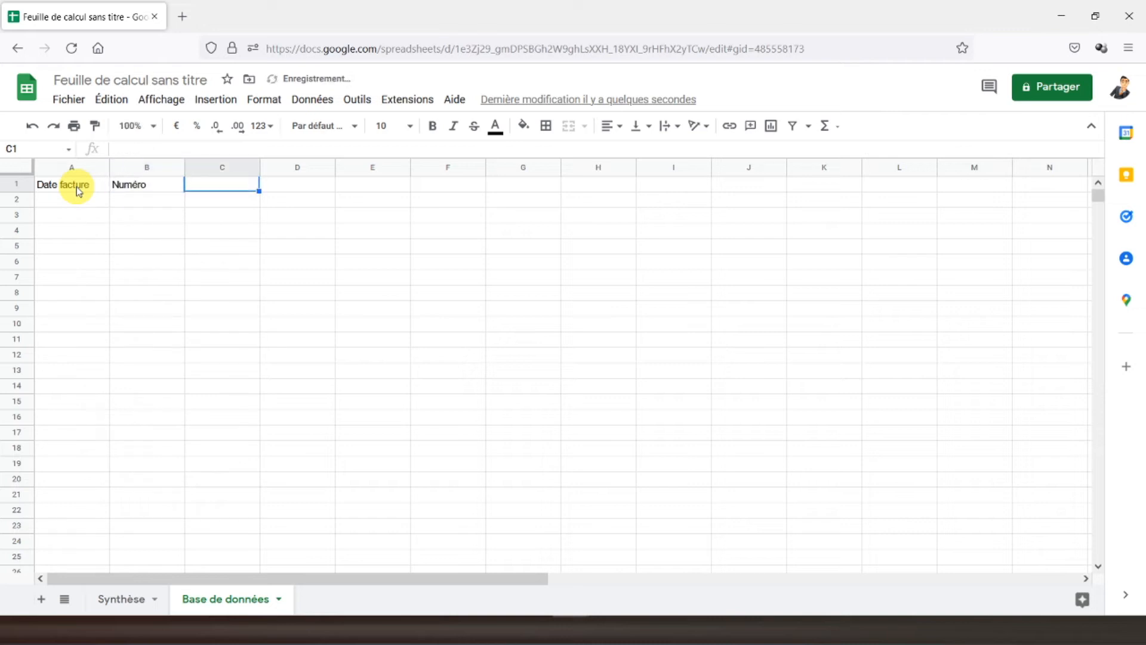
type("Fournisseur")
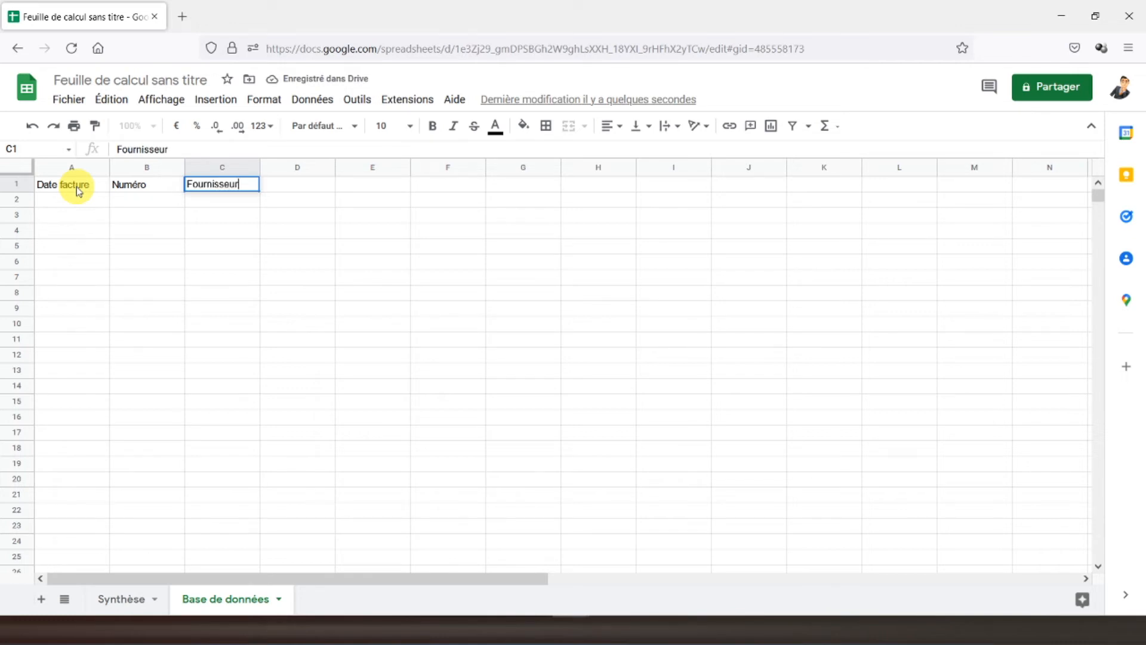
key("Tab")
type("H")
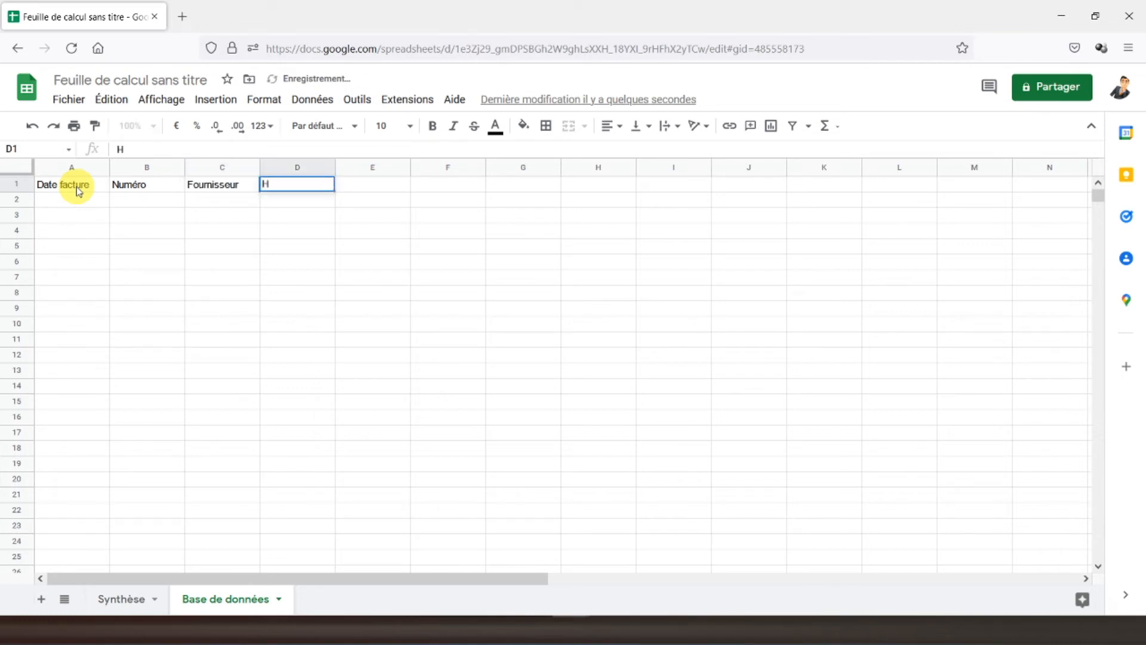
key("Tab")
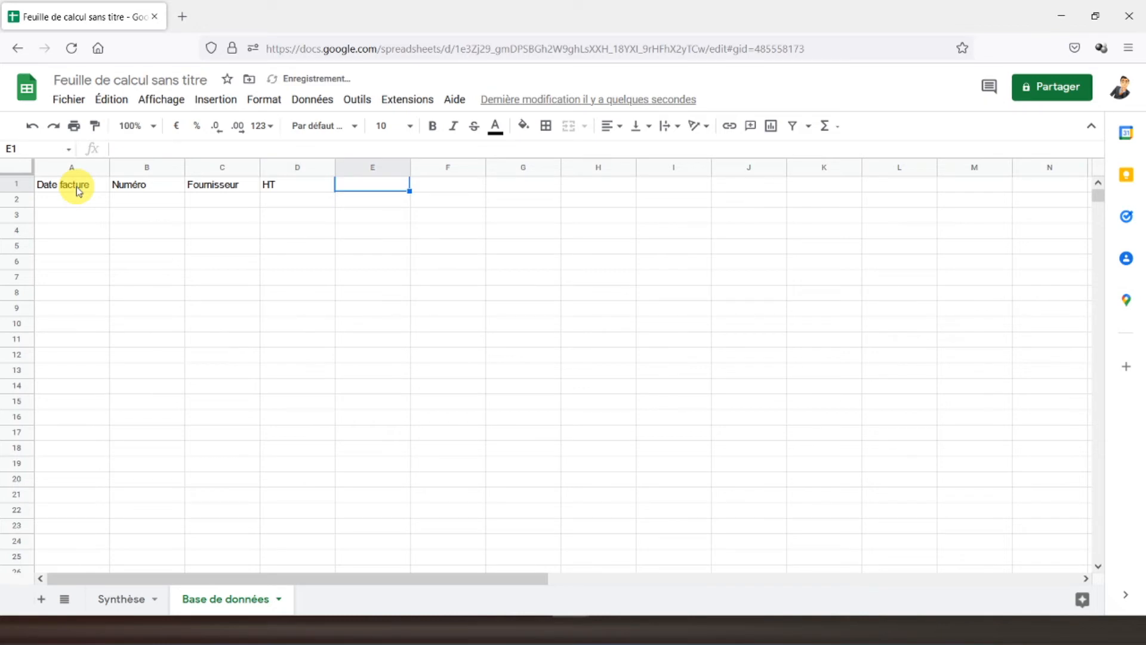
Enter the headers "Taux de TVA", "TVA" and "TTC" in cells E1 to G1
type("Taux de TVA")
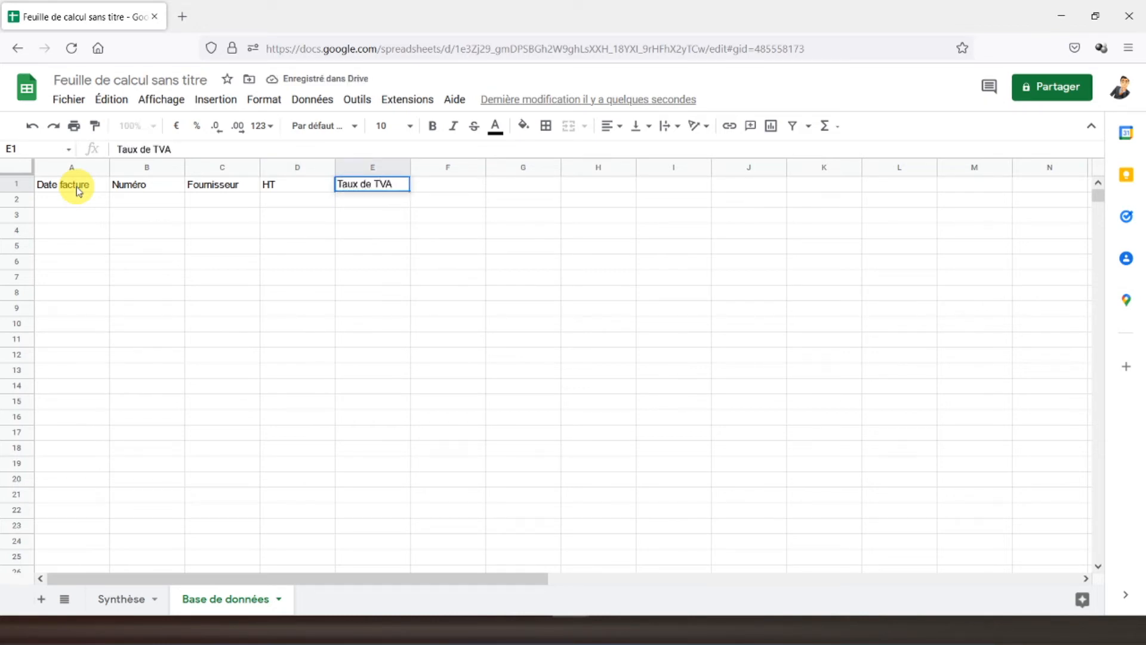
key("Tab")
type("TV")
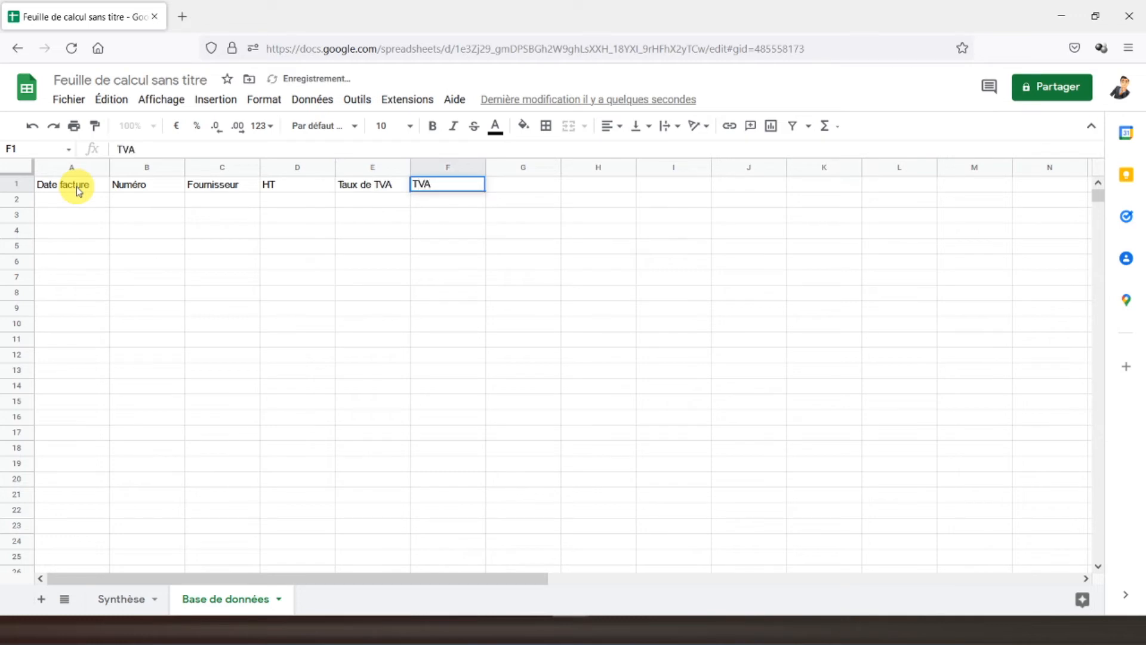
key("Tab")
type("TT")
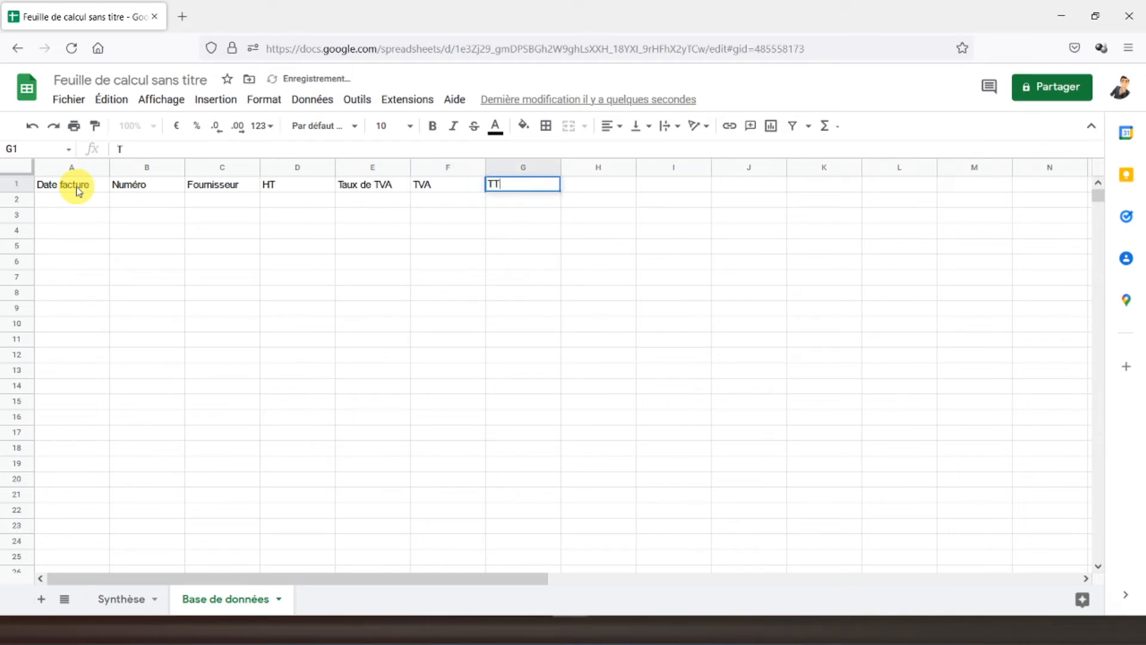
key("Tab")
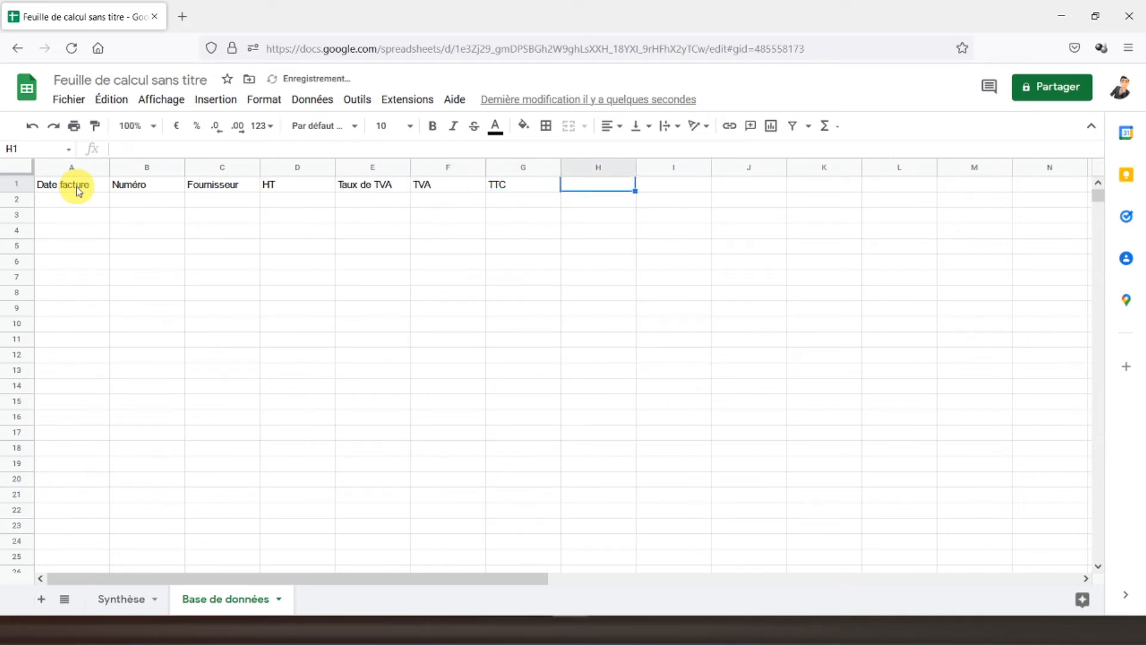
Enter the headers "Acompte", "Paiement final" and "Reste à payer" in cells H1 to J1
type("Acompte")
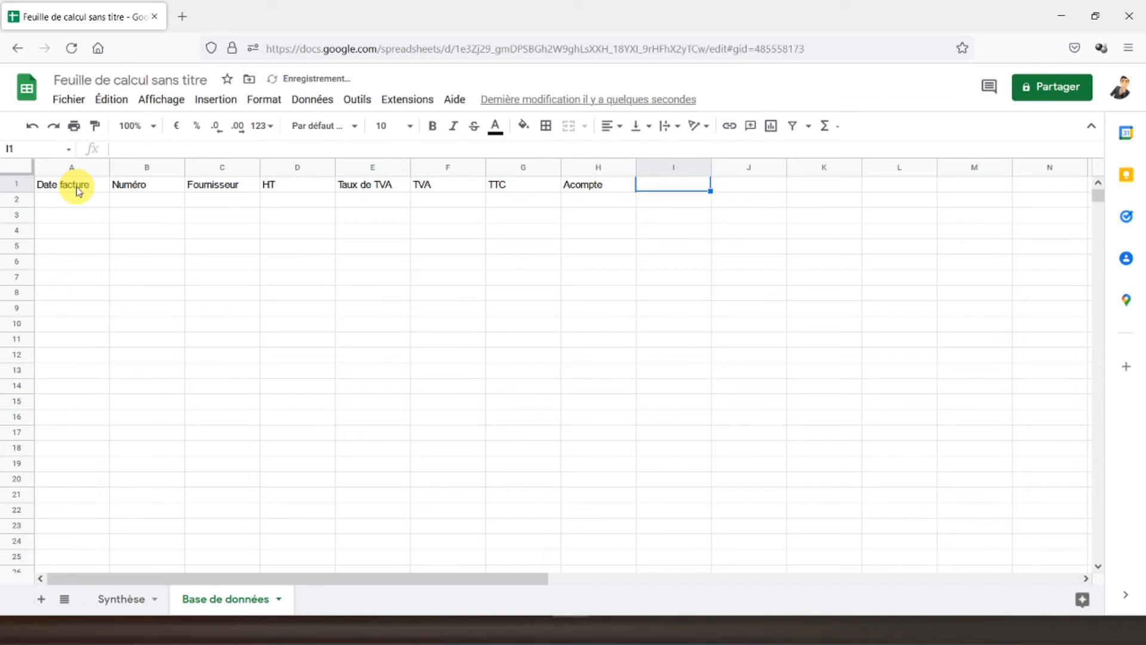
type("P")
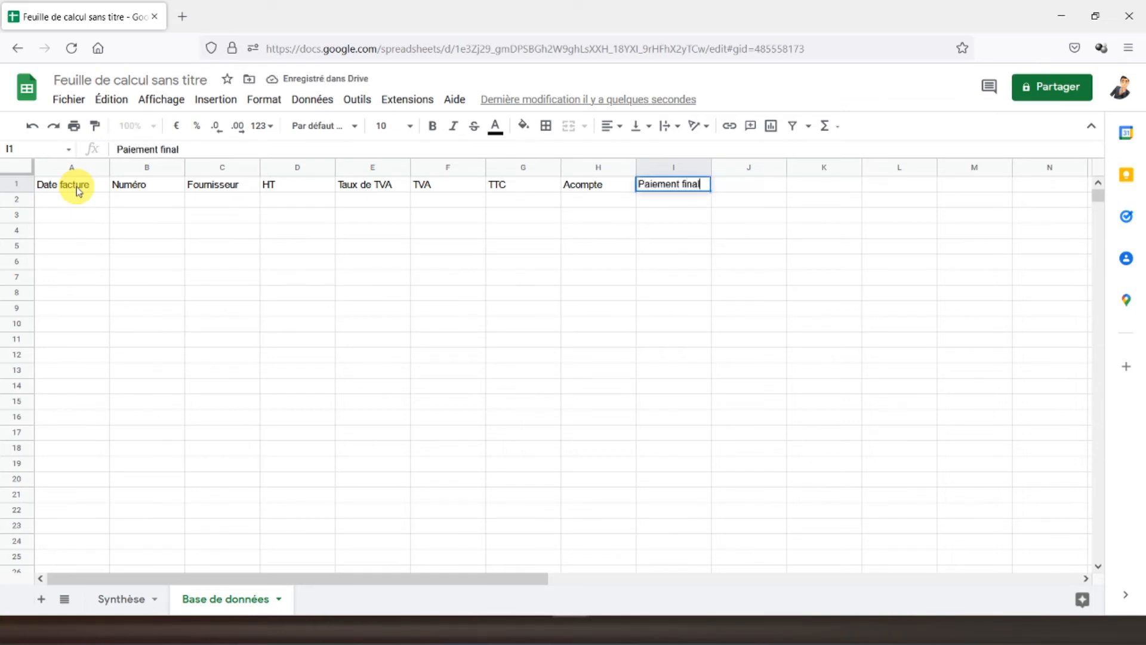
type("aiement final")
key("Tab")
type("R")
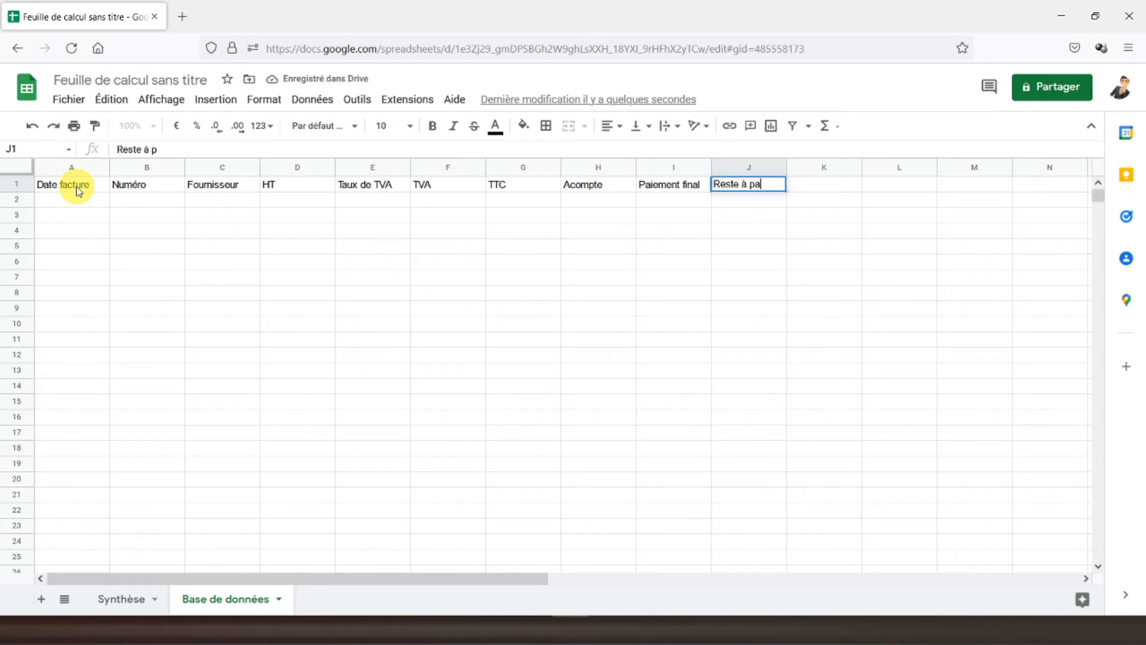
key("Tab")
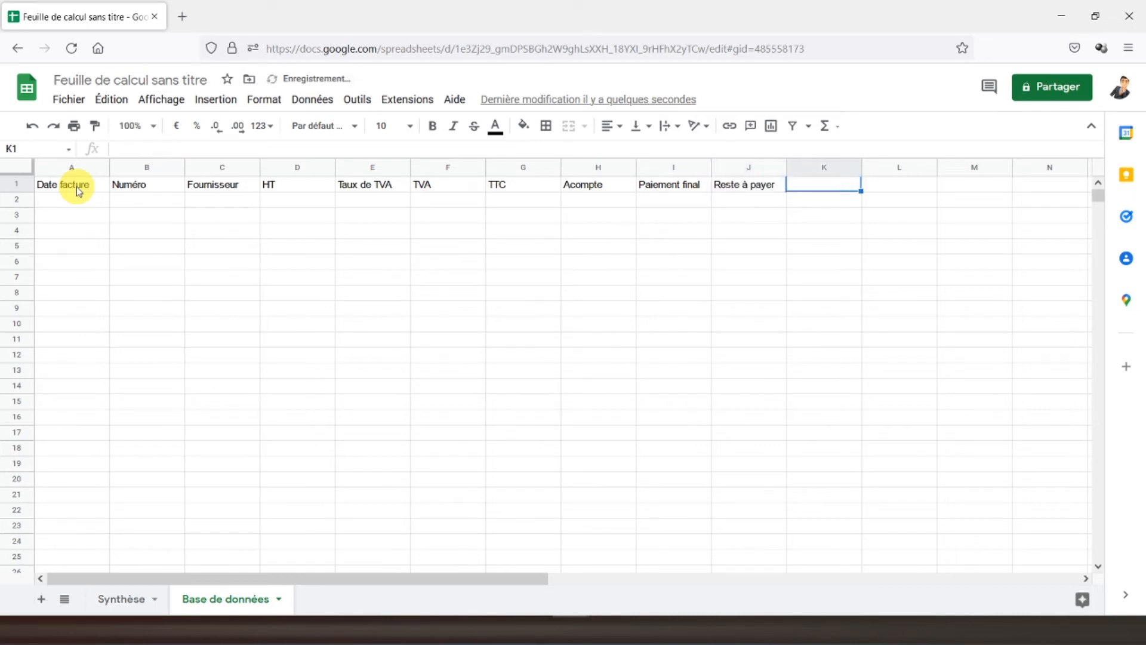
Enter the headers "Date de paiement", "Date d'échéance" and "Retard" in cells K1 to M1
type("Date d")
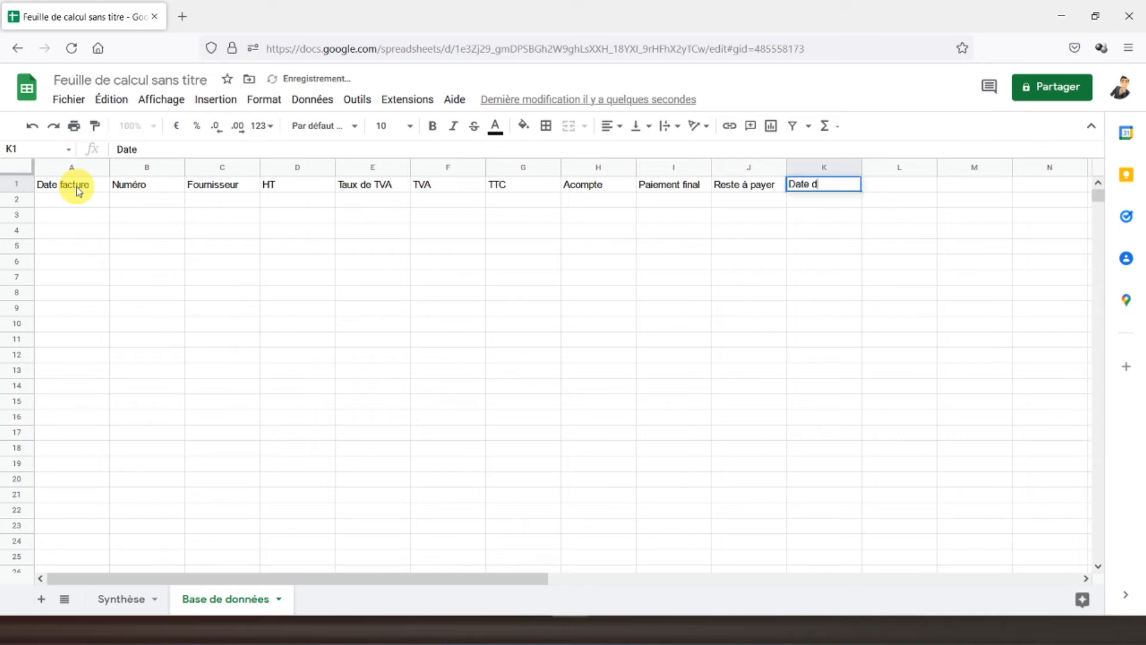
type("e paiement")
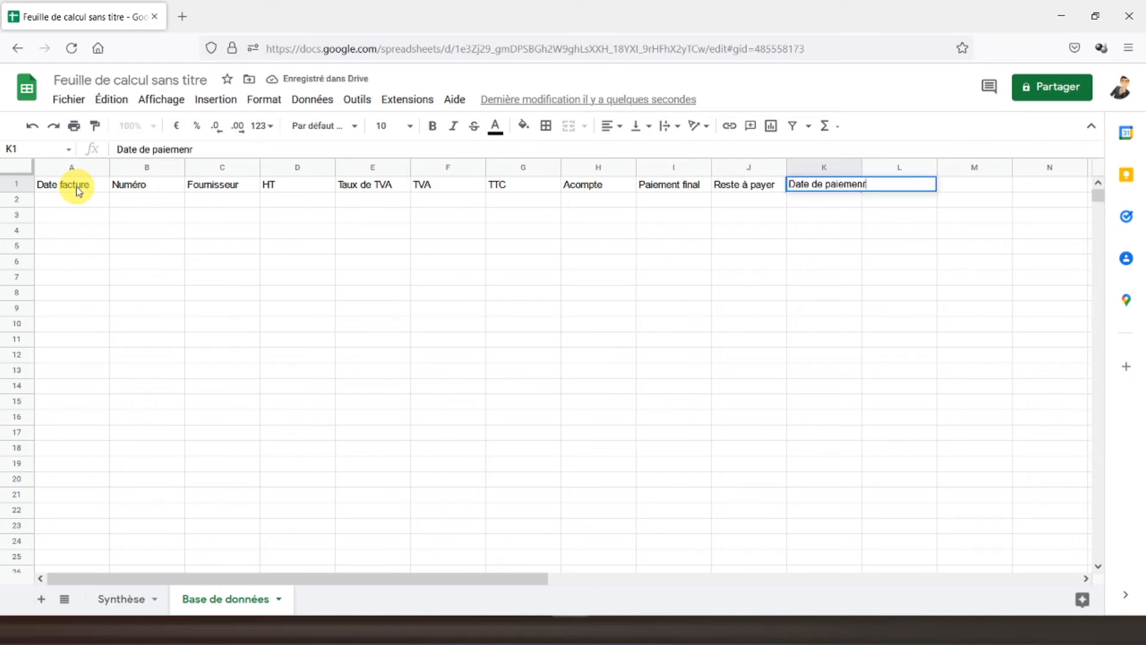
key("Tab")
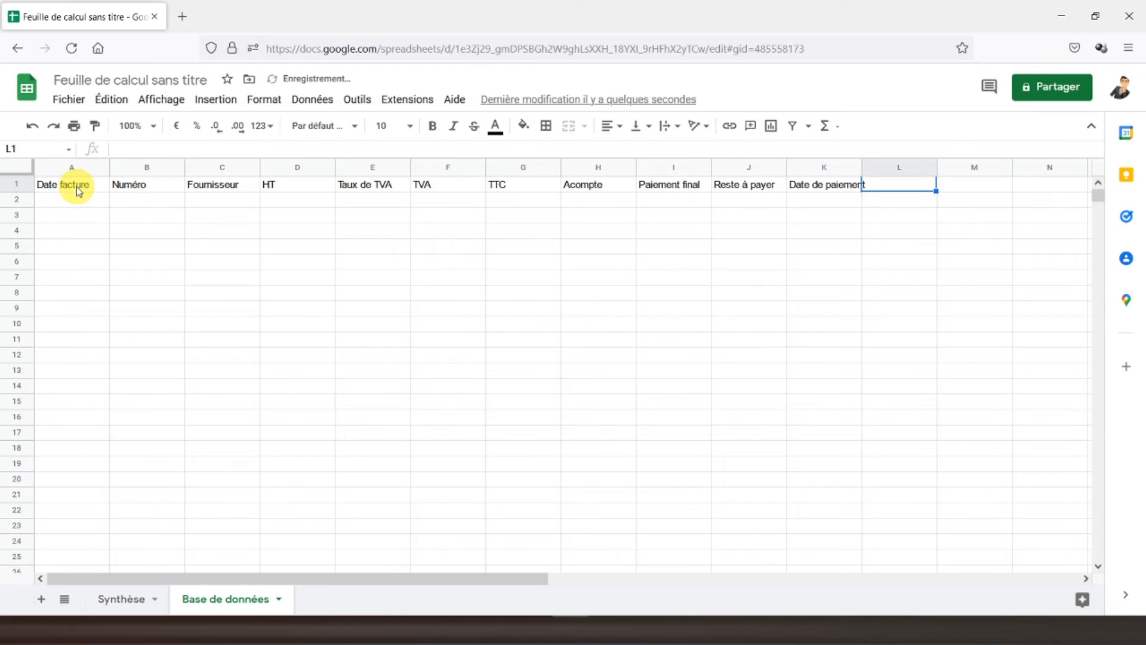
type("D")
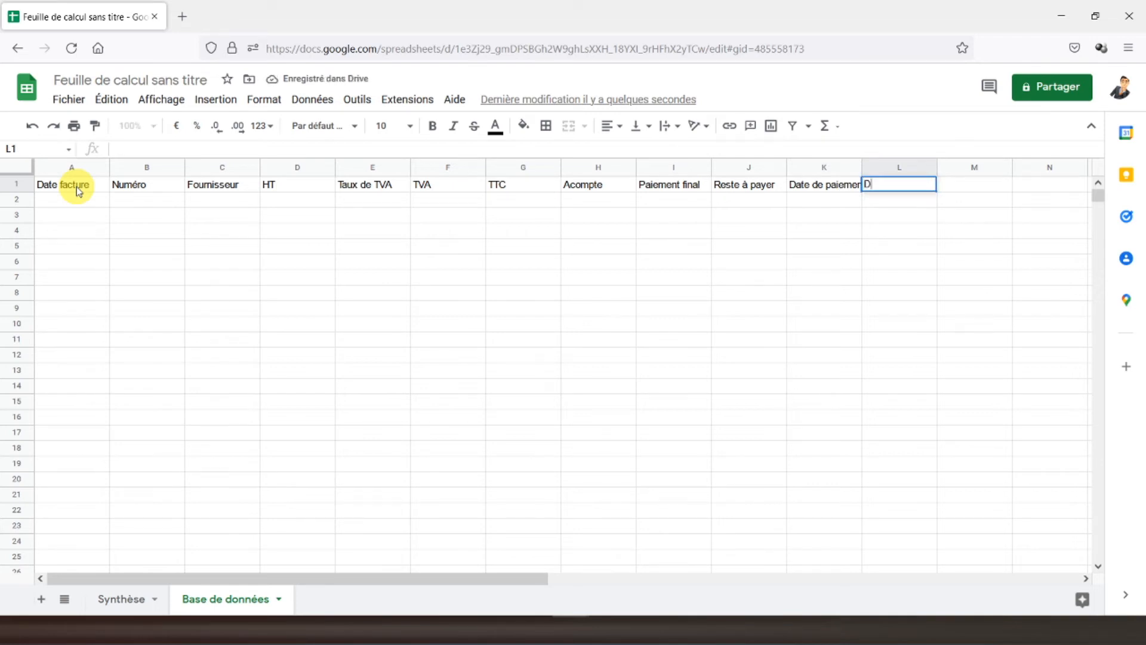
type("ate d'échéance")
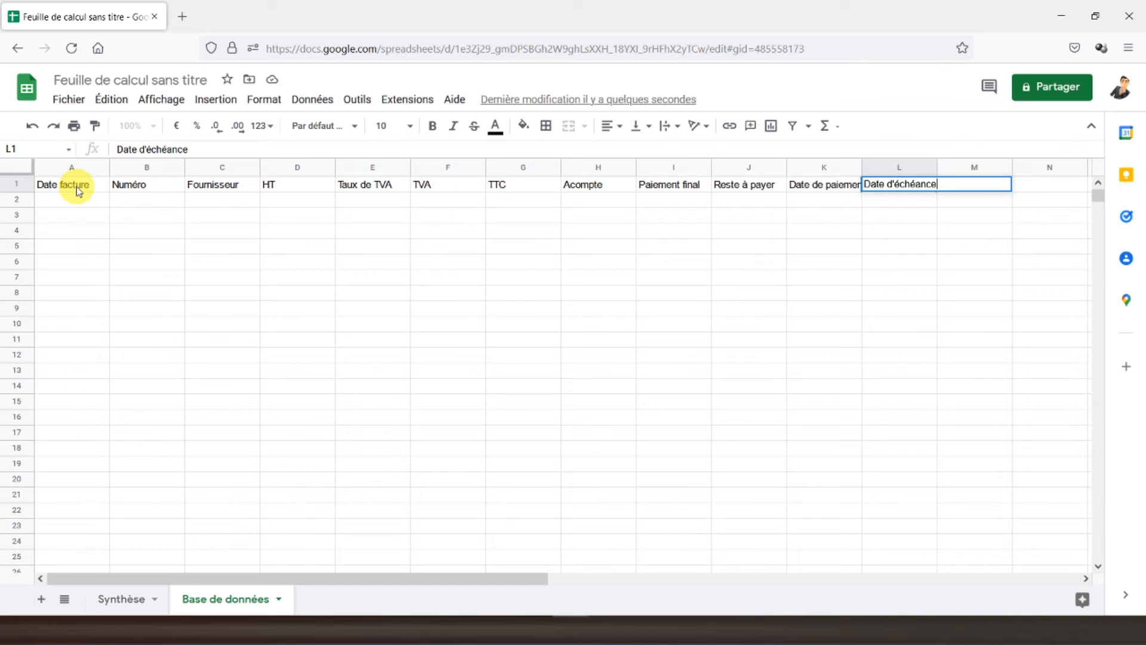
key("Tab")
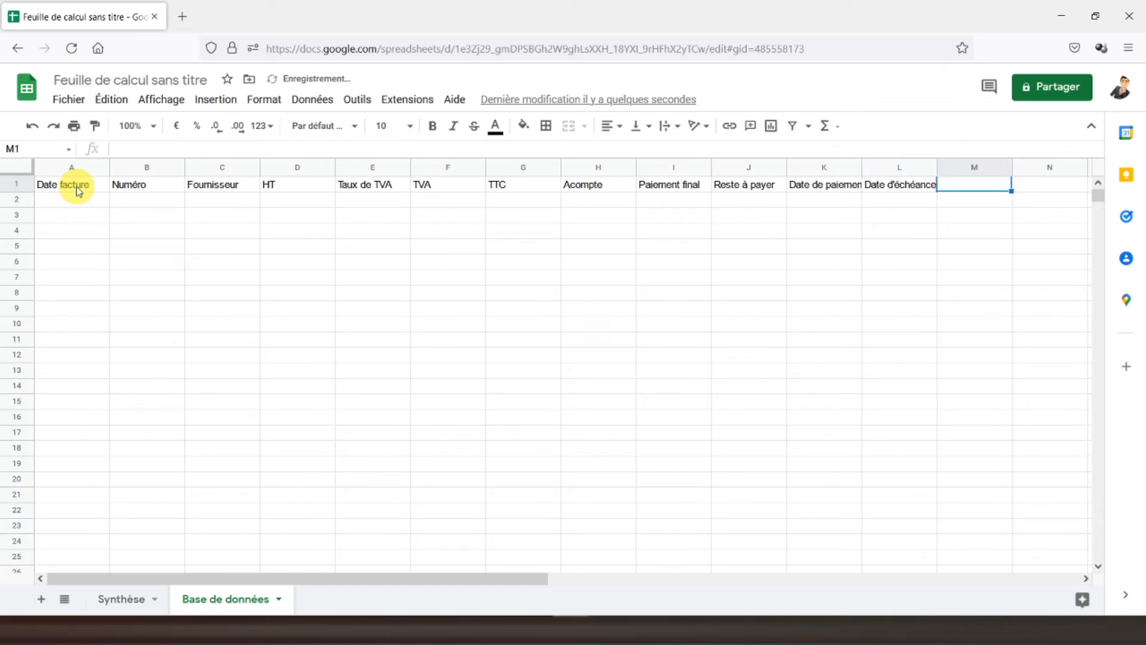
type("Retard")
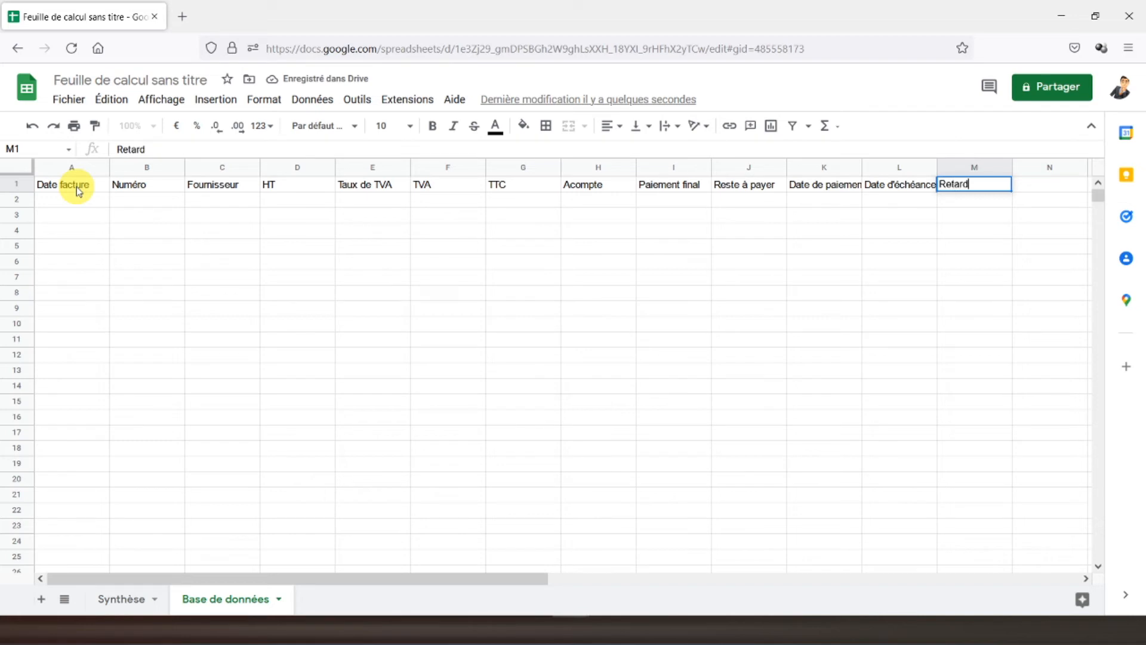
key("Return")
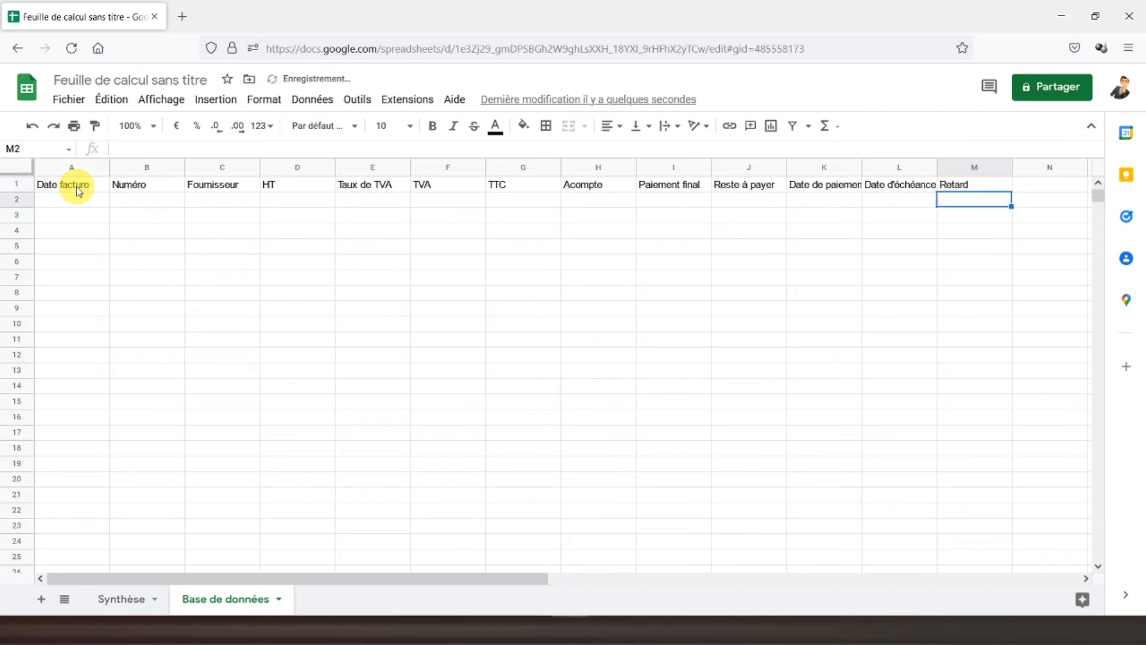
Turn on text wrapping for row 1 and centre its headers horizontally and vertically
left_click(79, 191)
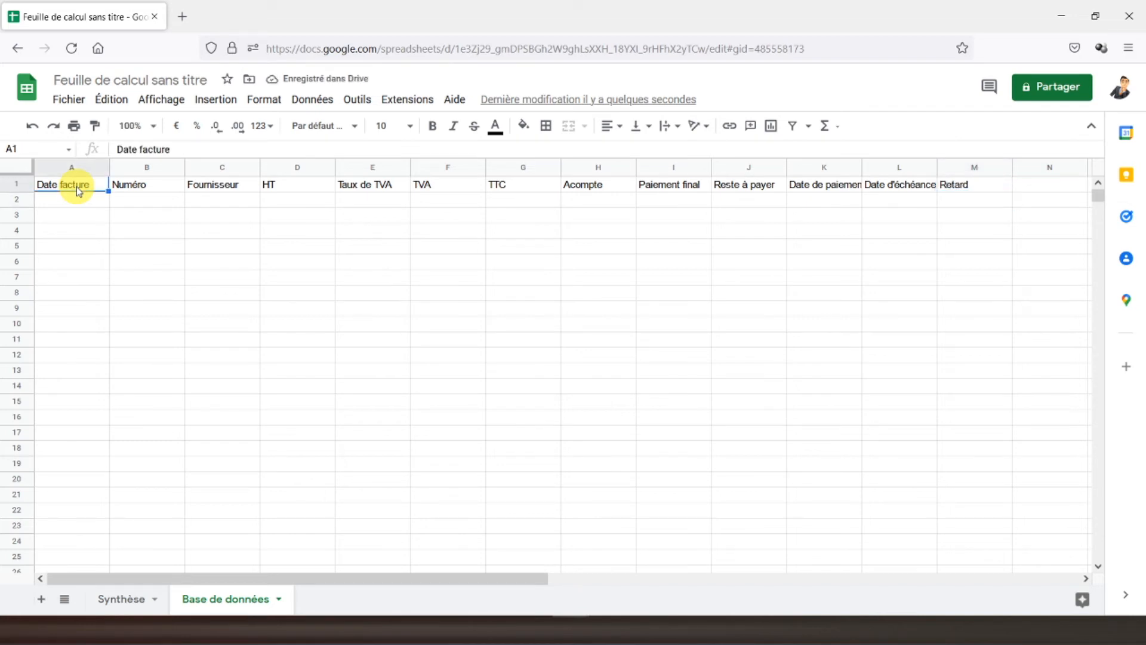
left_click(18, 188)
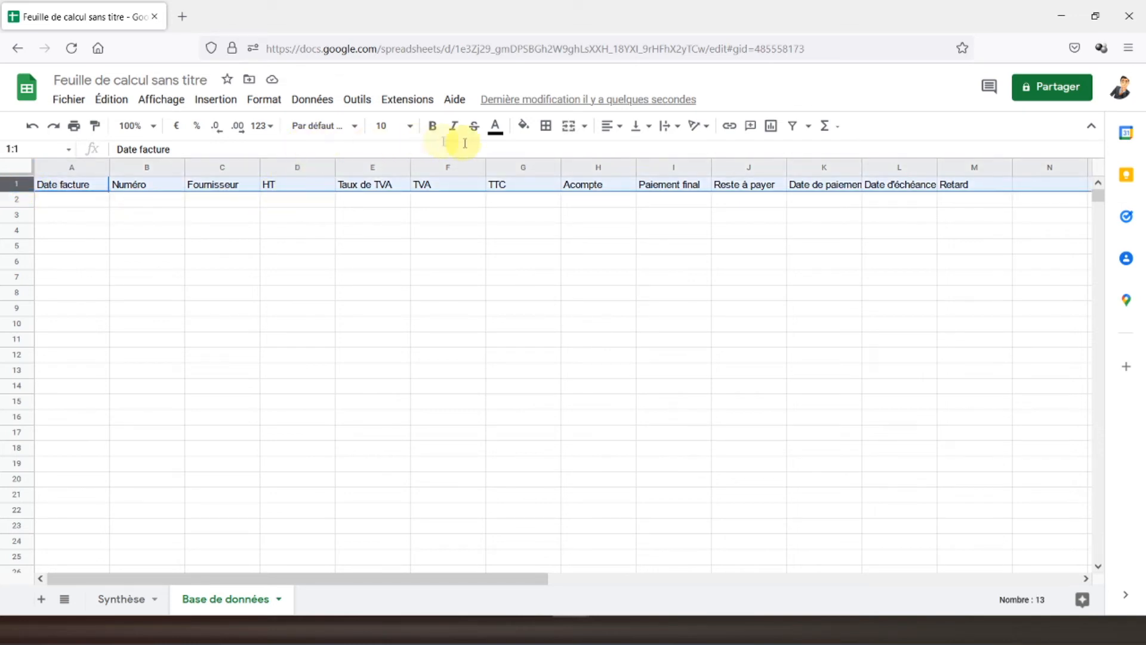
left_click(675, 127)
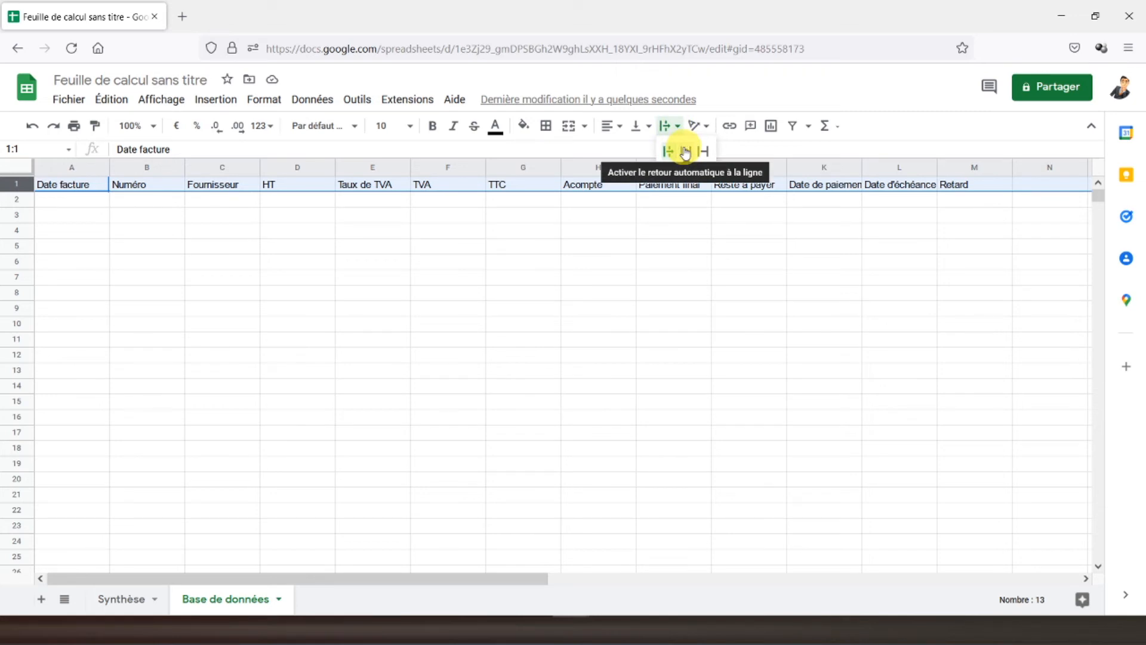
left_click(686, 153)
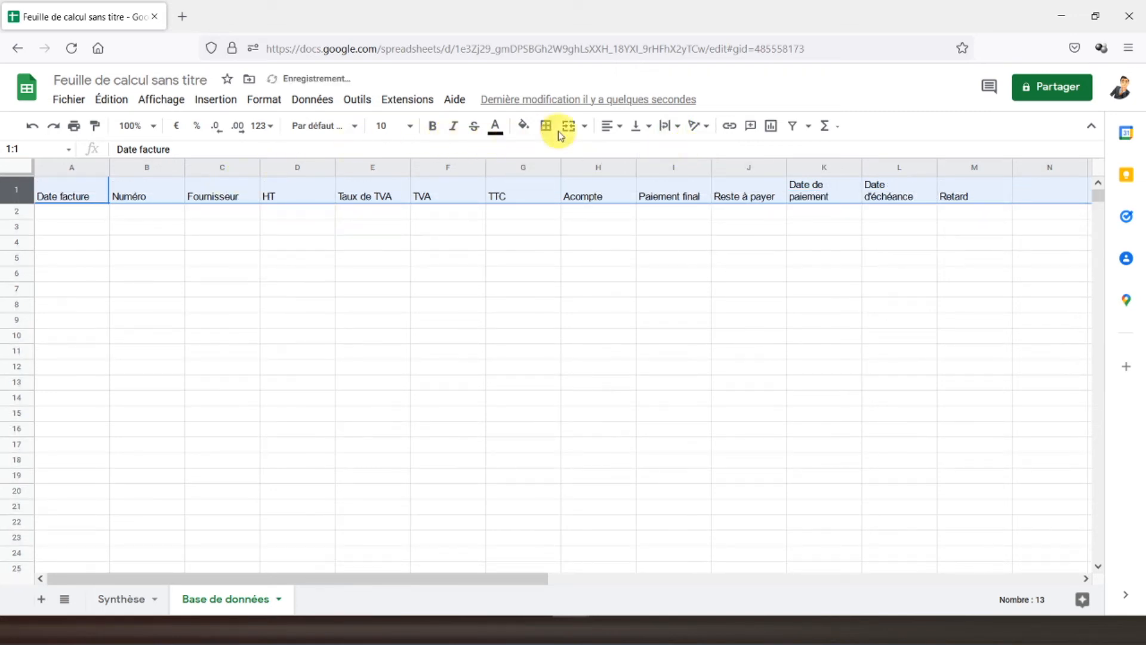
left_click(614, 132)
left_click(626, 152)
left_click(640, 126)
left_click(655, 153)
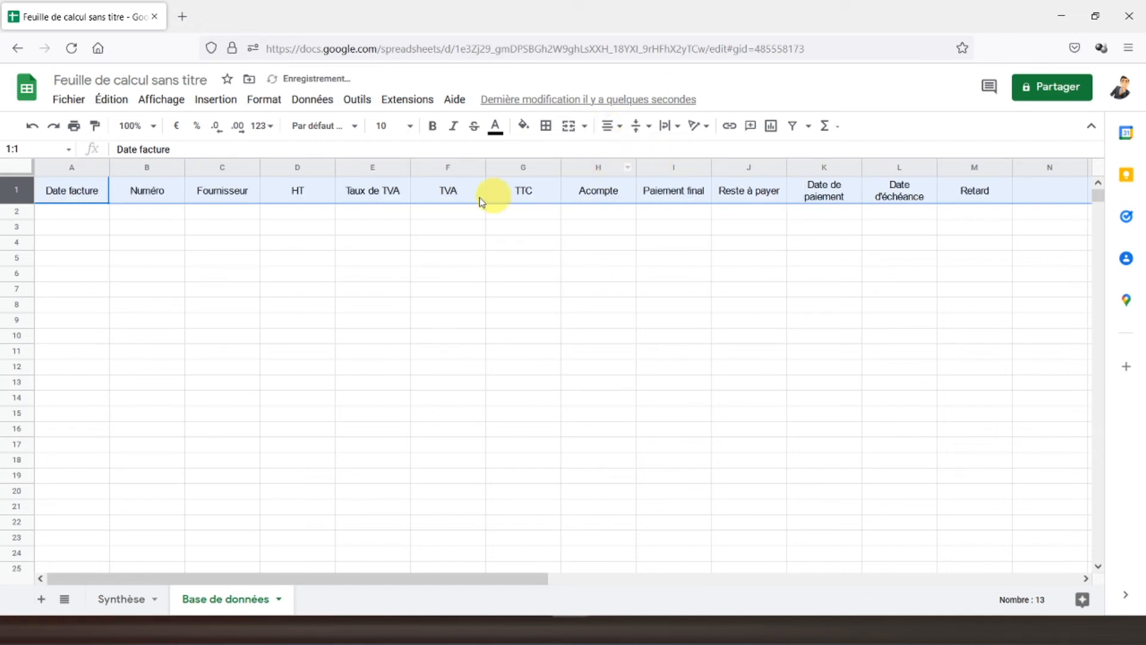
Make the headers in A1:M1 bold and give the cells a grey fill
left_click_drag(60, 190, 934, 200)
left_click(433, 128)
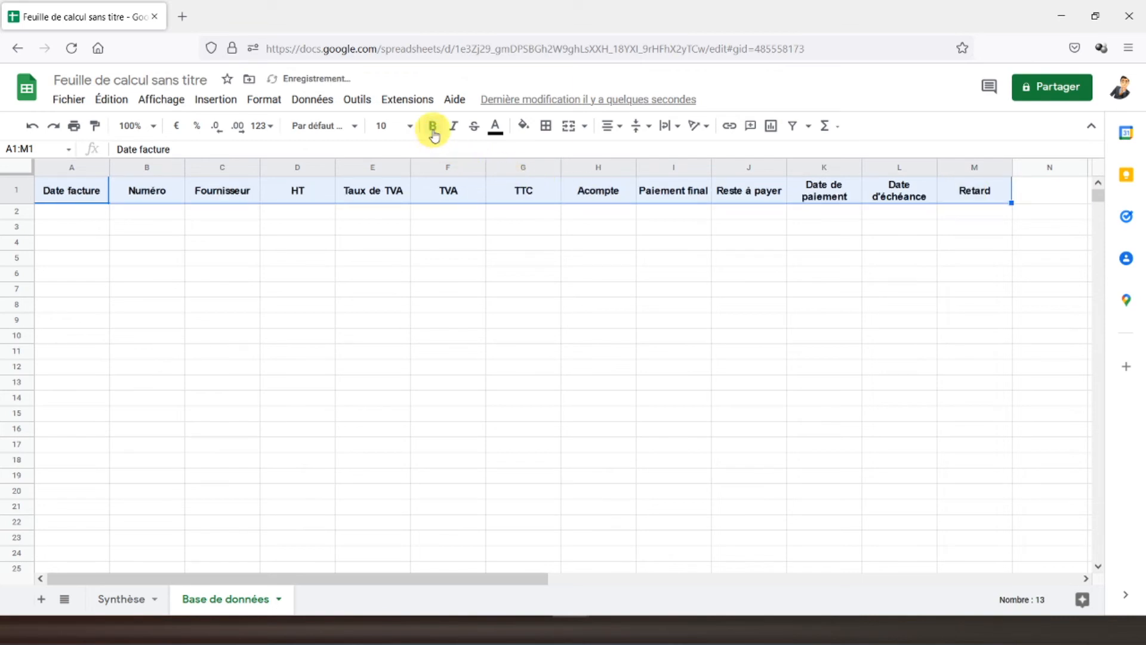
left_click(524, 126)
left_click(598, 256)
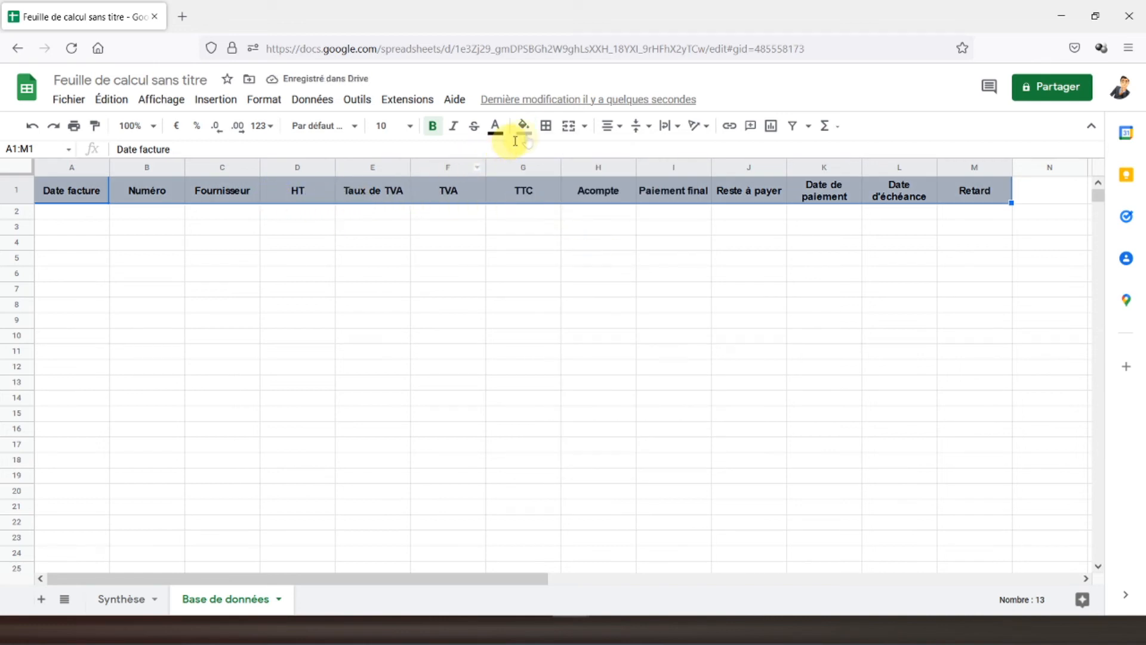
Apply all borders to the header cells A1:M1
left_click(545, 125)
left_click(552, 157)
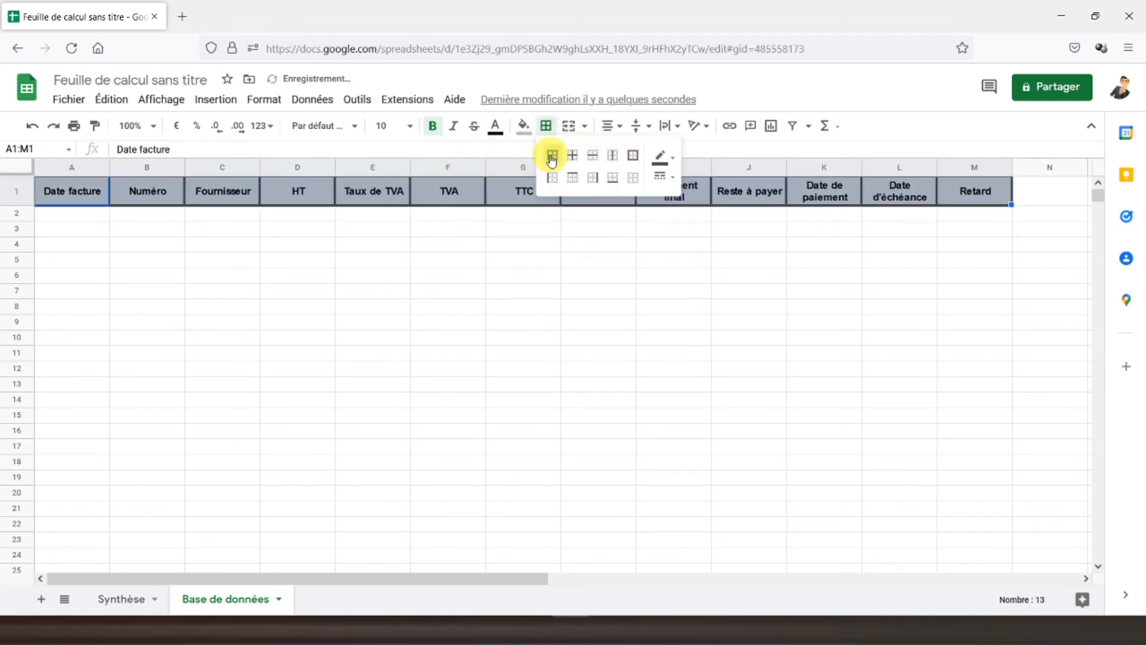
Change the borders of the header cells A1:M1 to a thin solid line
left_click(659, 189)
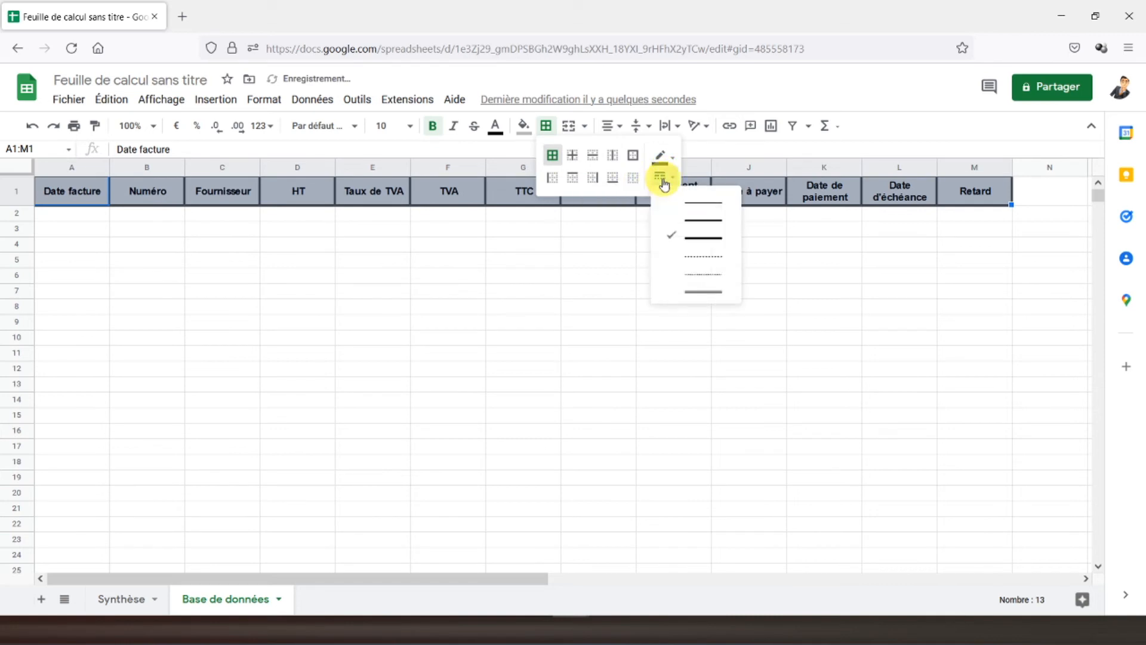
left_click(691, 206)
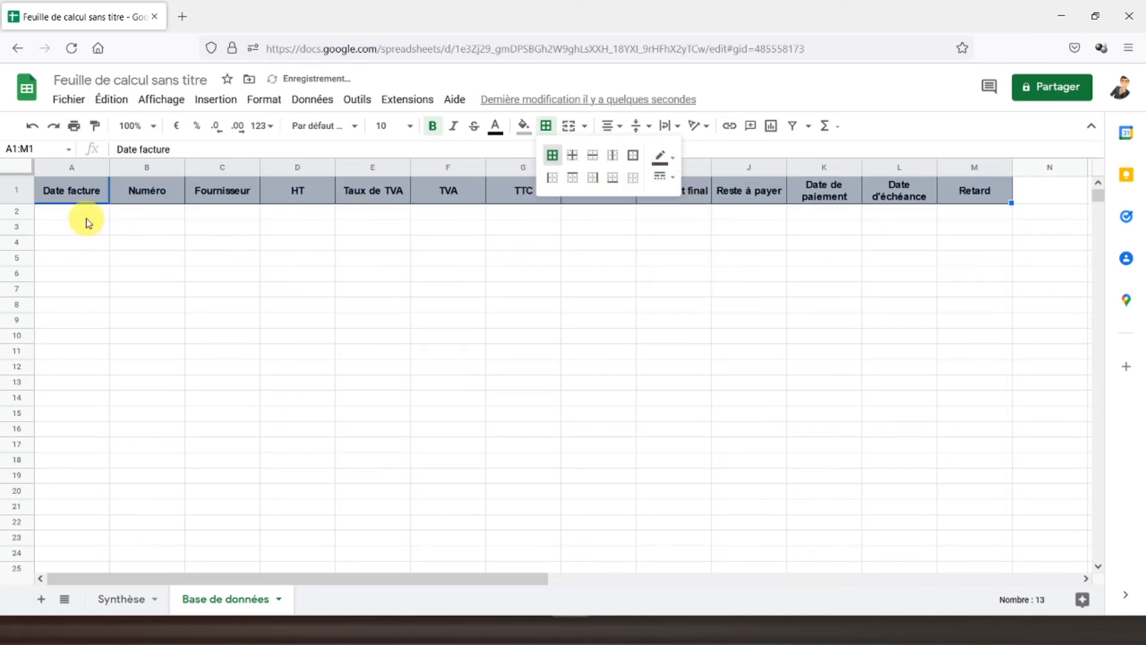
Give the range A2:M50 a solid outer border and dashed inner borders
left_click_drag(85, 214, 979, 548)
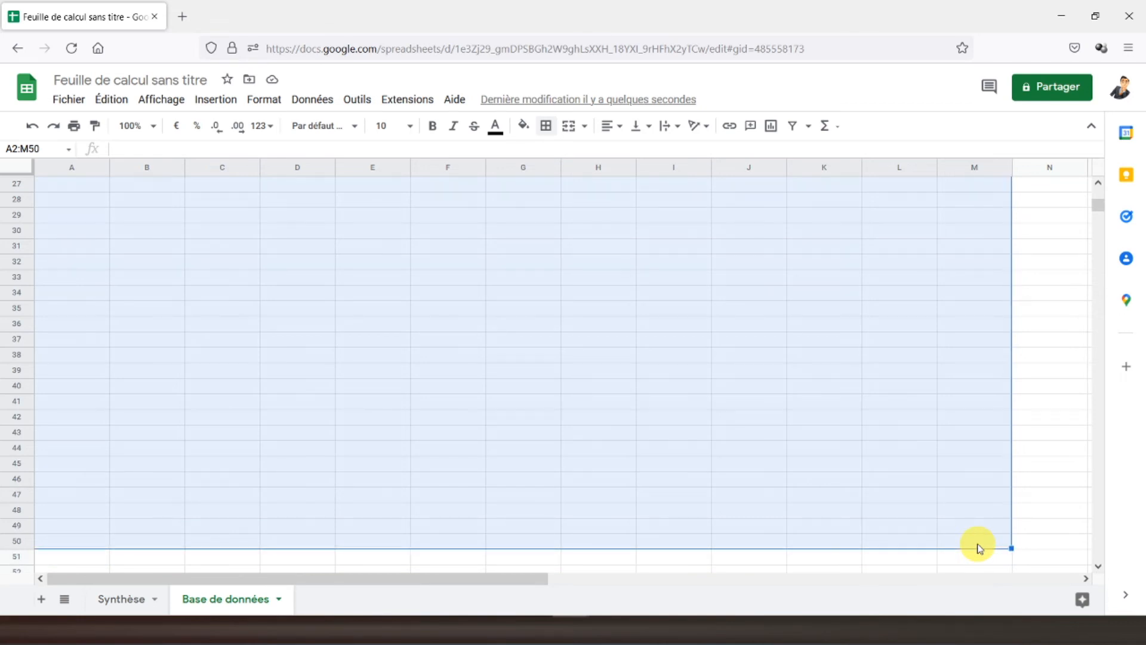
scroll(945, 460, "up", 5)
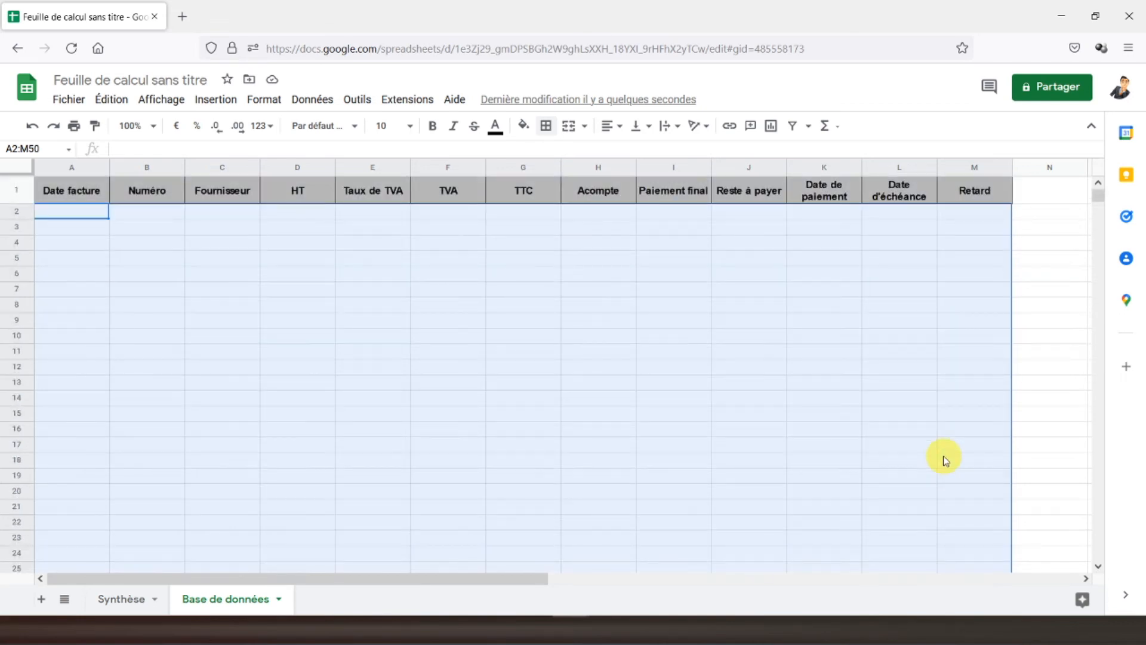
left_click(545, 125)
left_click(633, 156)
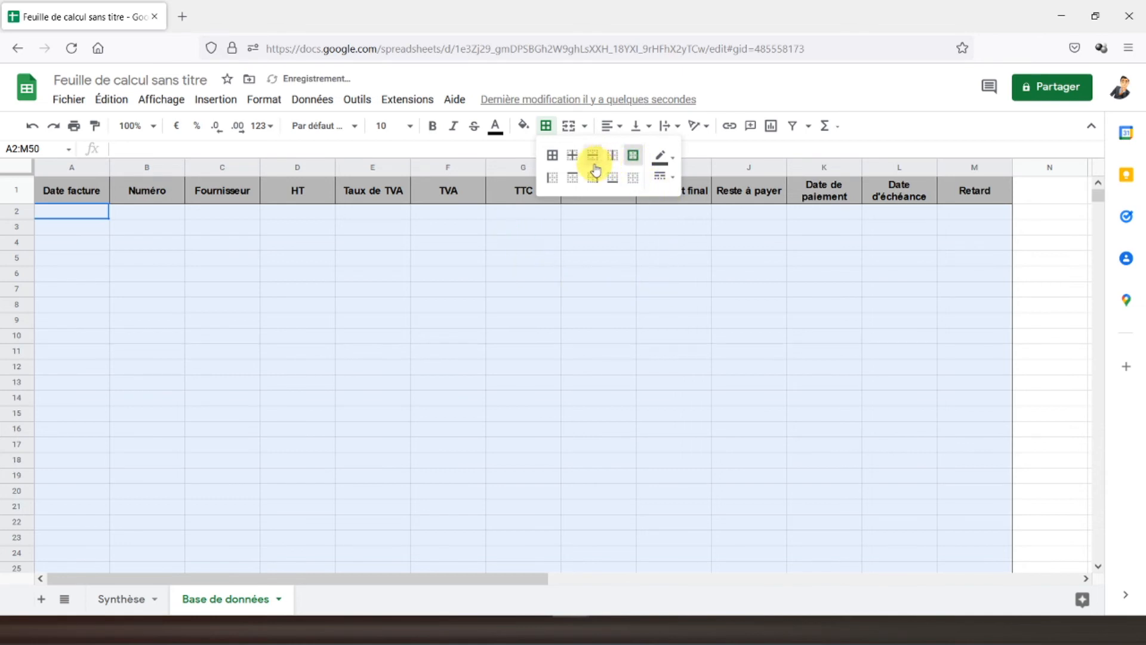
left_click(572, 156)
left_click(664, 176)
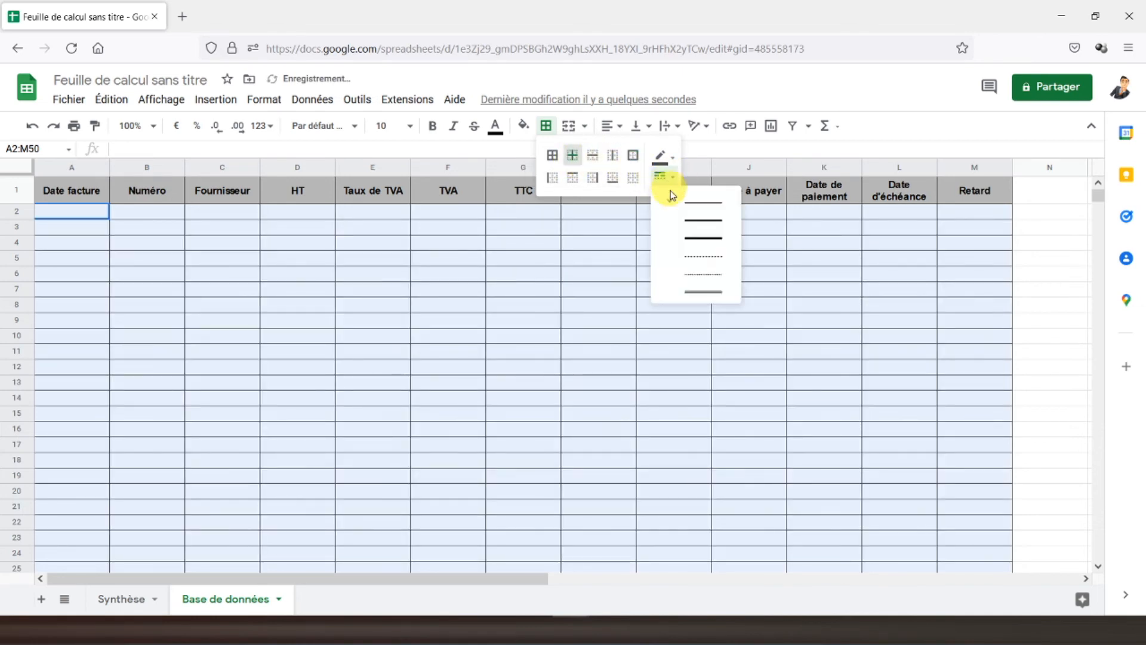
left_click(691, 258)
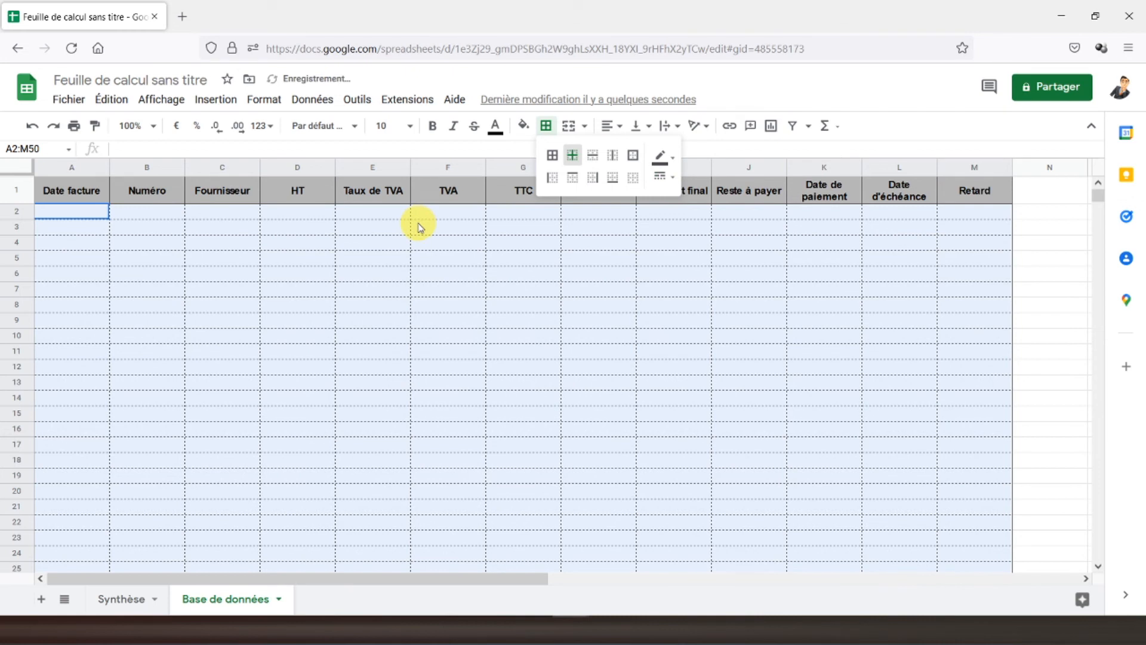
Centre the contents of columns A to M horizontally and vertically
left_click(76, 233)
left_click_drag(78, 172, 1003, 208)
left_click(612, 125)
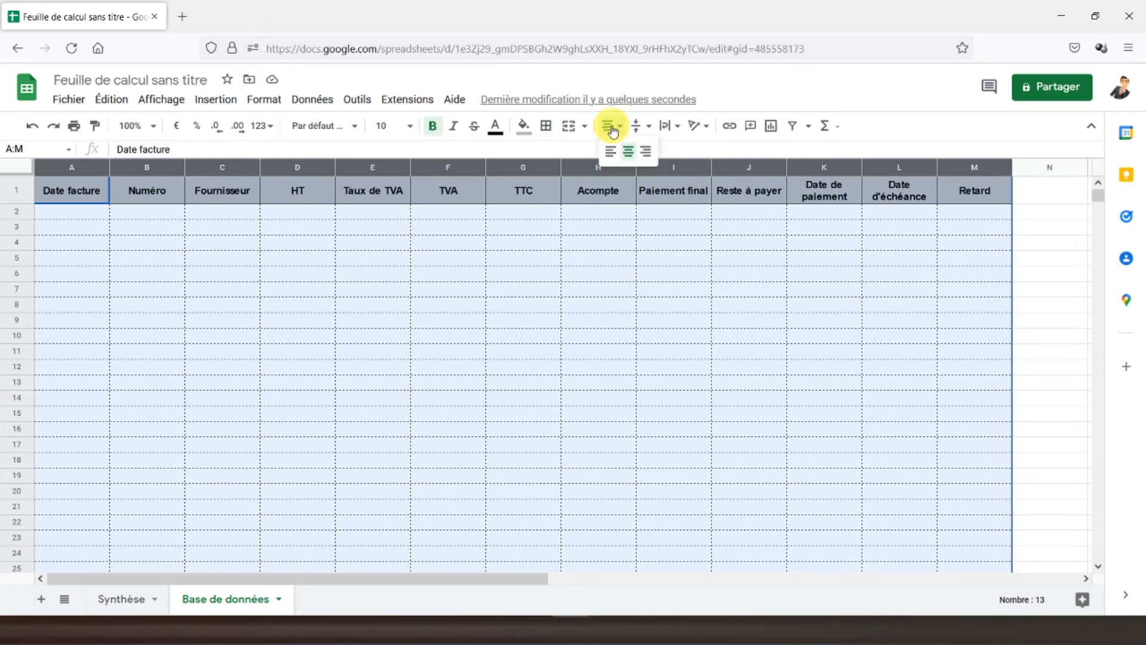
left_click(631, 149)
left_click(609, 127)
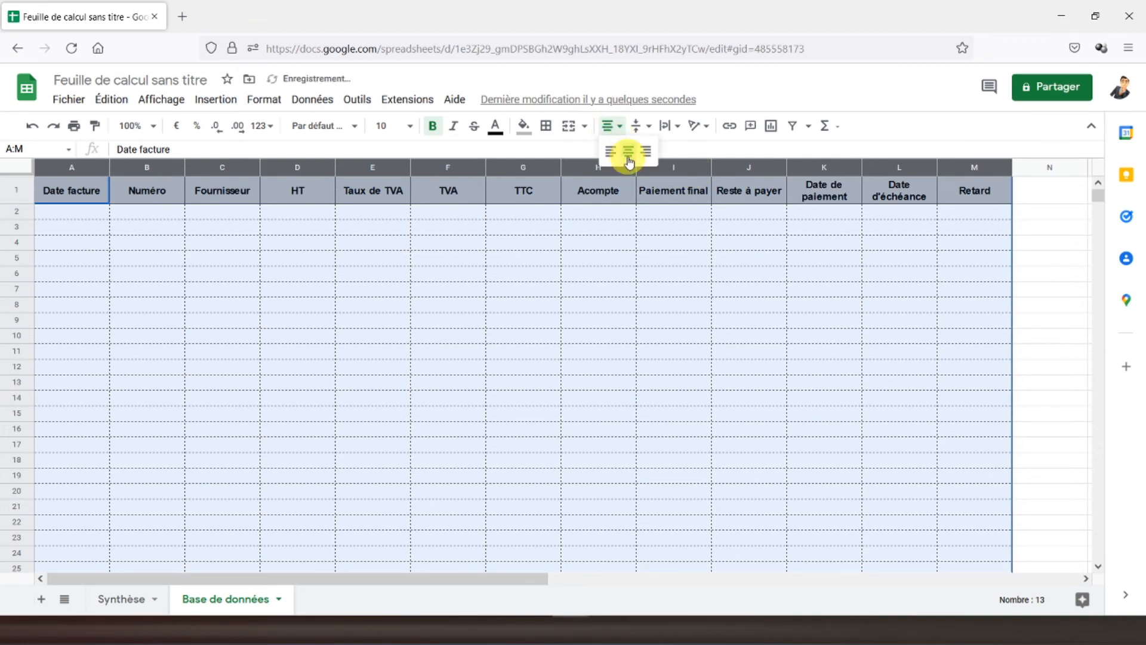
left_click(629, 154)
left_click(642, 128)
left_click(657, 150)
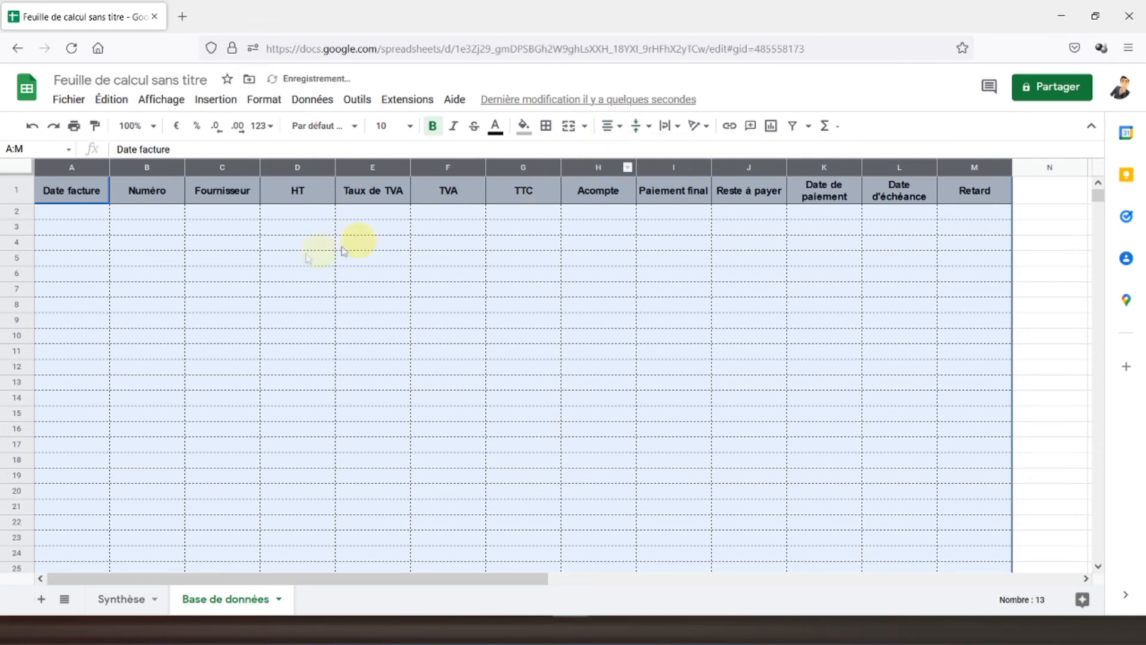
Apply the Date number format to the whole "Date facture" column
left_click(70, 231)
left_click(84, 168)
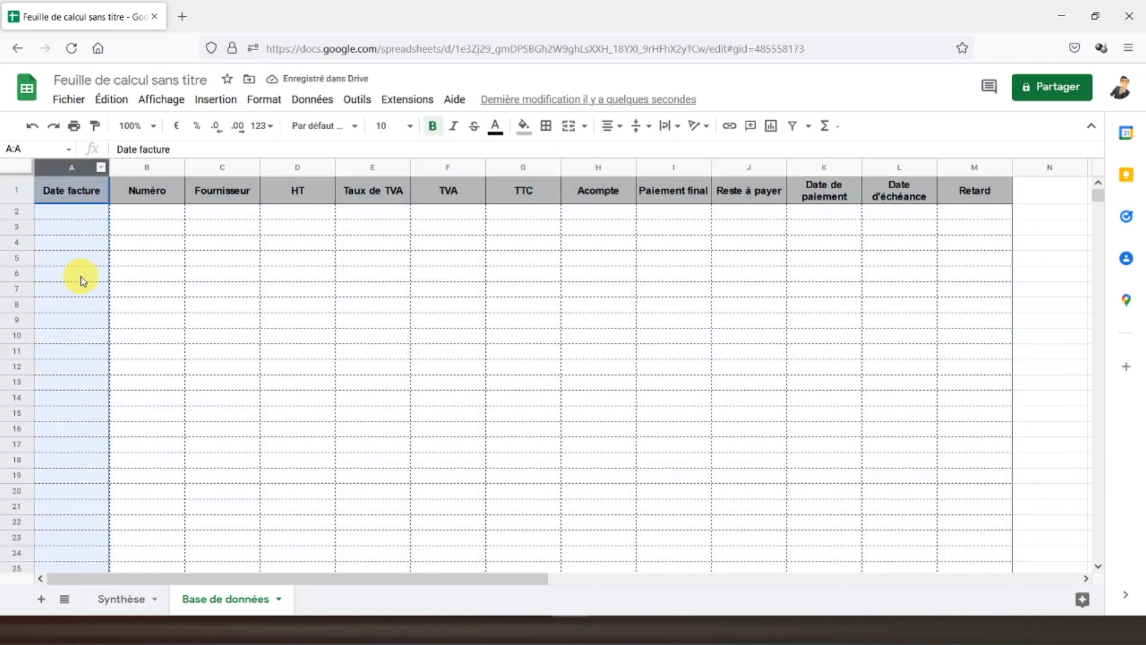
left_click(263, 99)
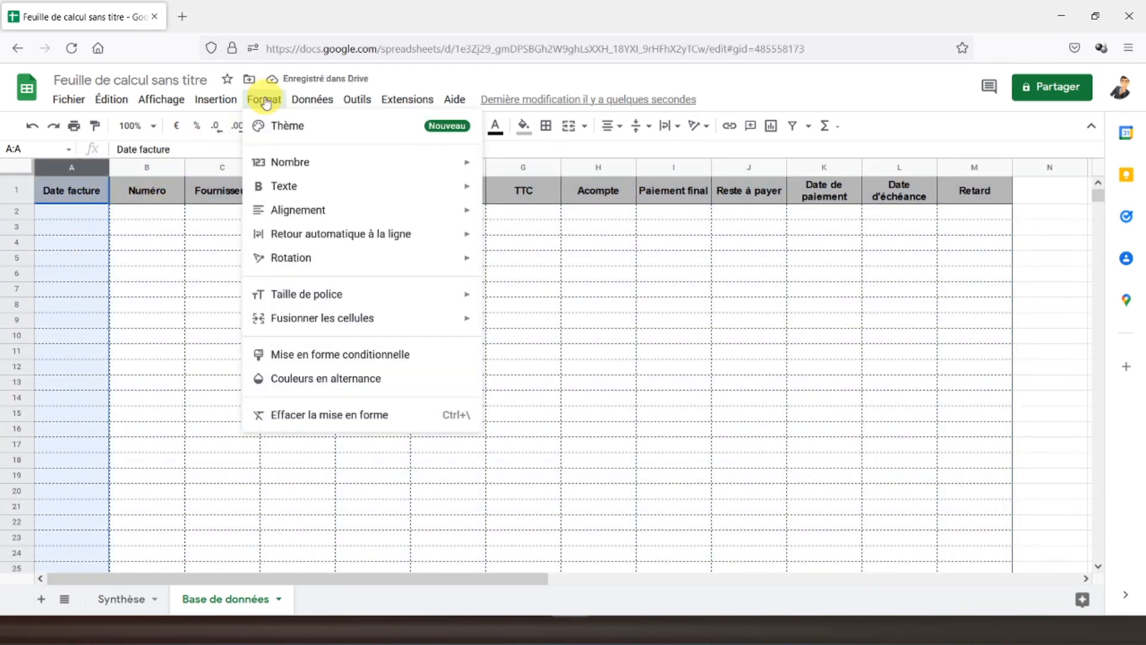
mouse_move(307, 162)
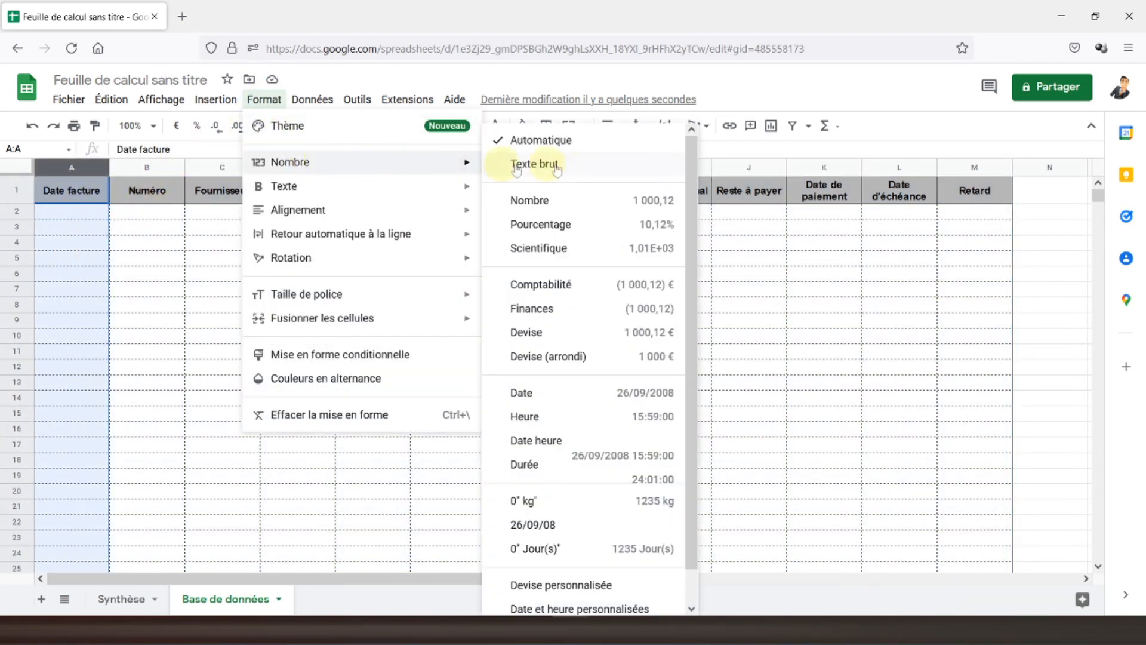
left_click(563, 391)
Format the whole "HT" column as euro currency
left_click(156, 220)
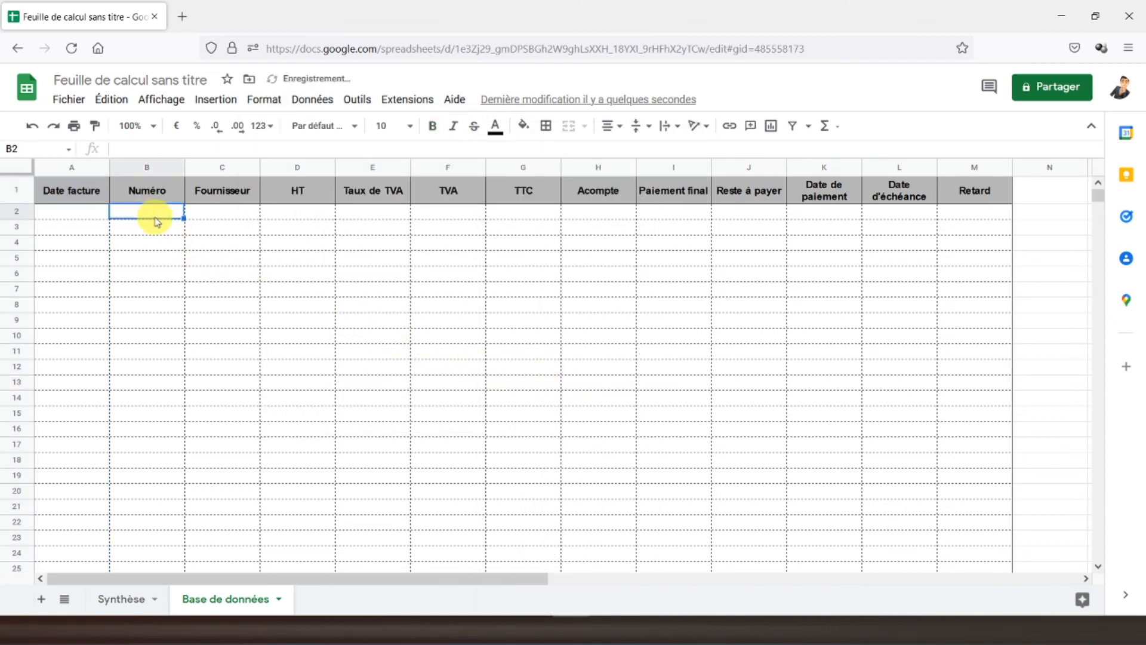
left_click(234, 215)
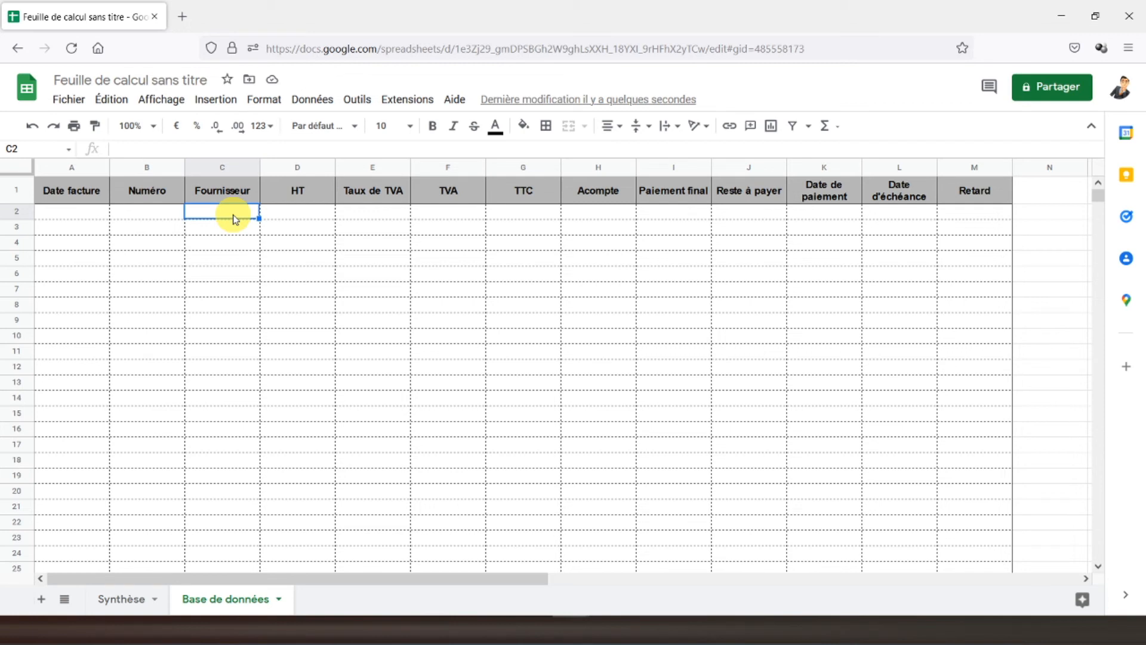
left_click(305, 215)
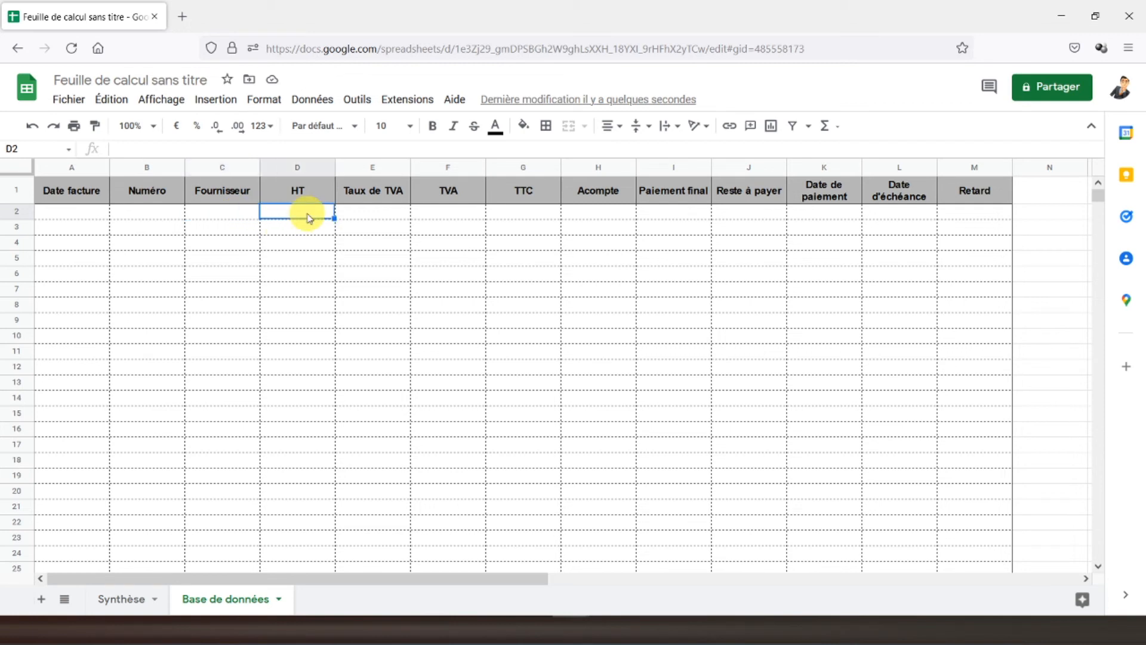
left_click(297, 168)
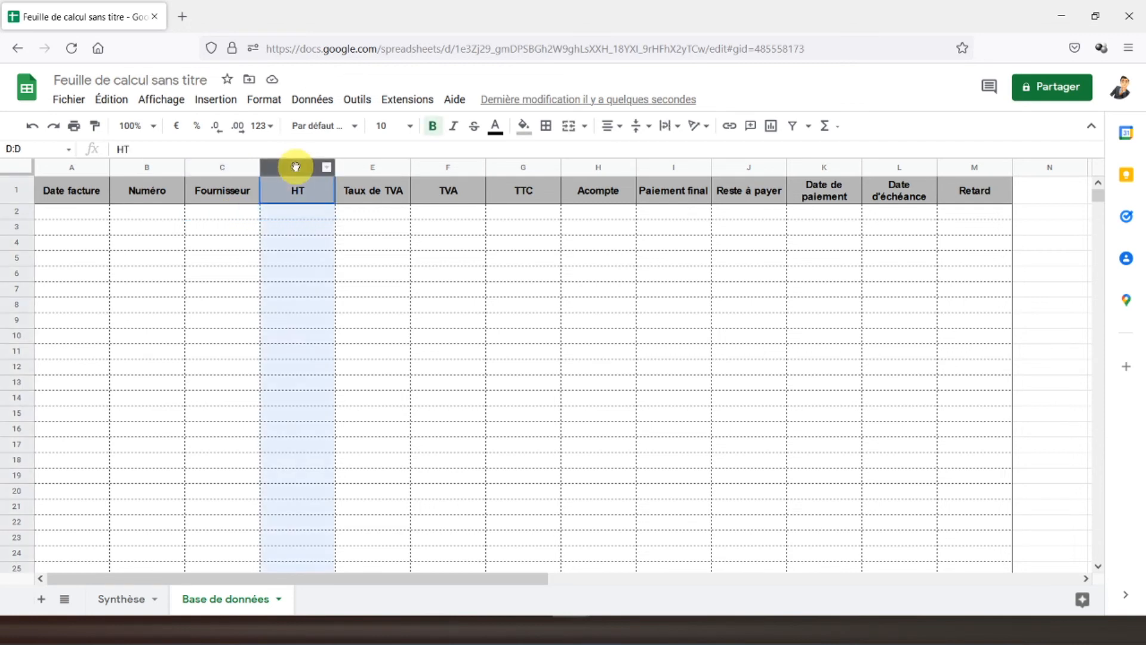
left_click(177, 133)
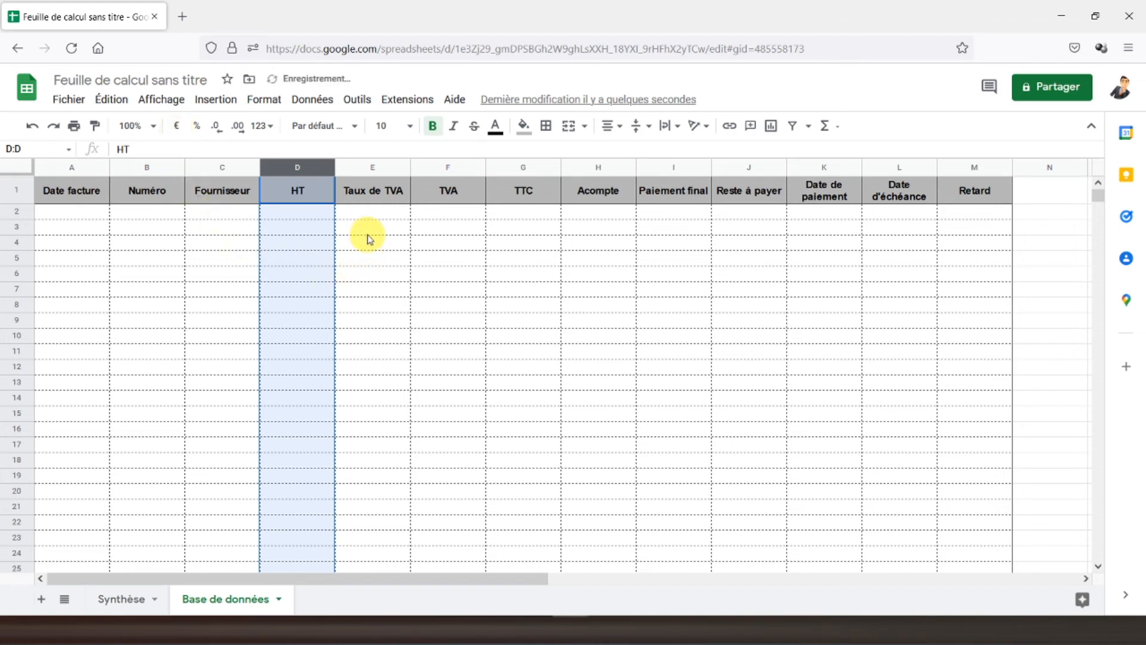
Add data validation to E2:E50 under "Taux de TVA", using a dropdown list from the range Synthèse!K6:K9
left_click(371, 168)
left_click_drag(363, 212, 375, 416)
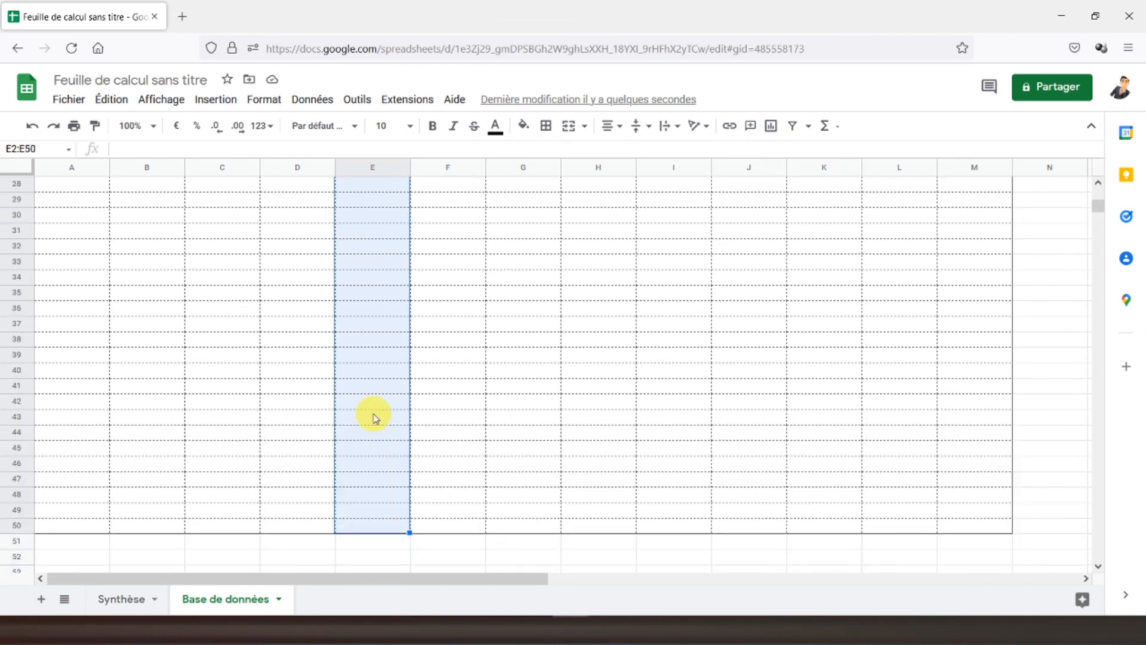
scroll(375, 418, "up", 10)
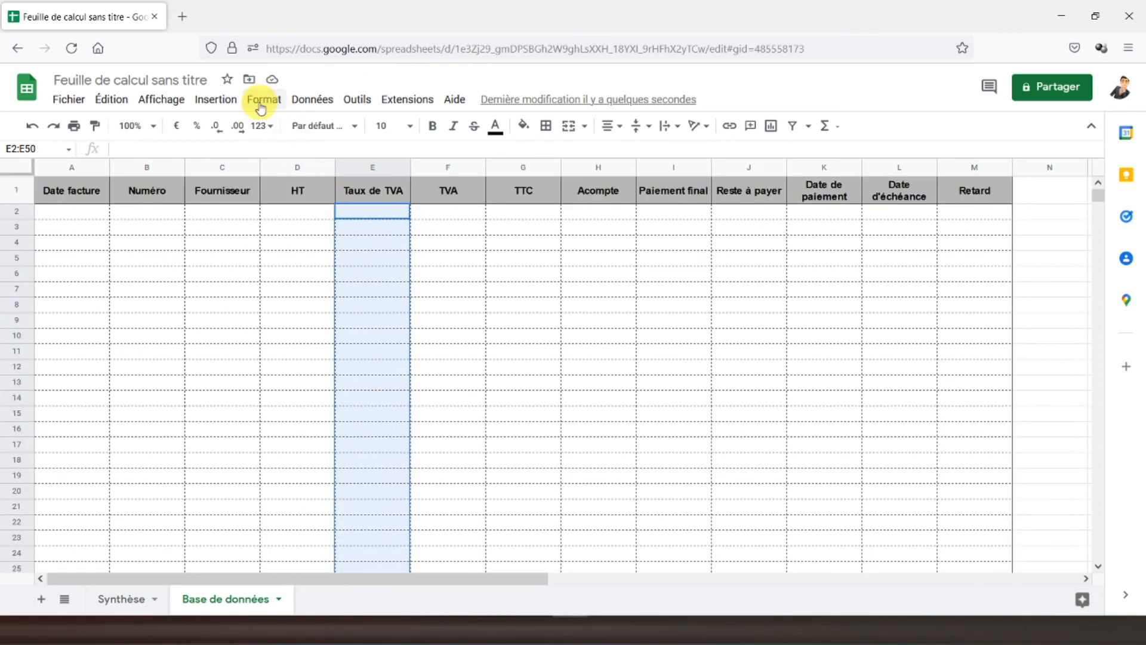
left_click(302, 100)
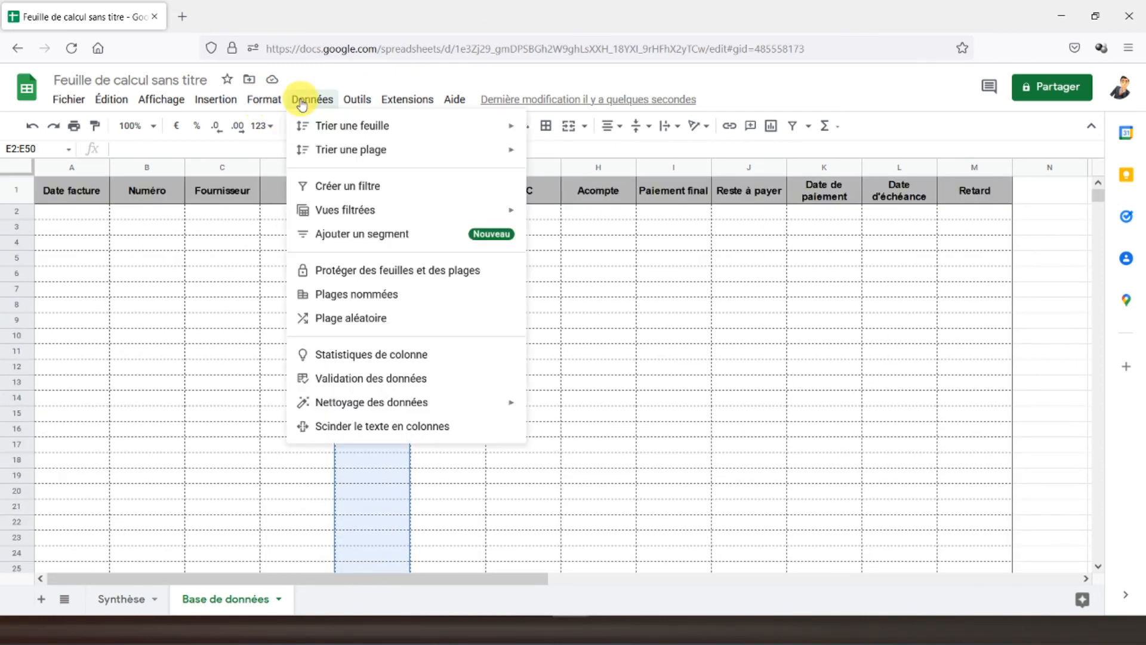
left_click(370, 377)
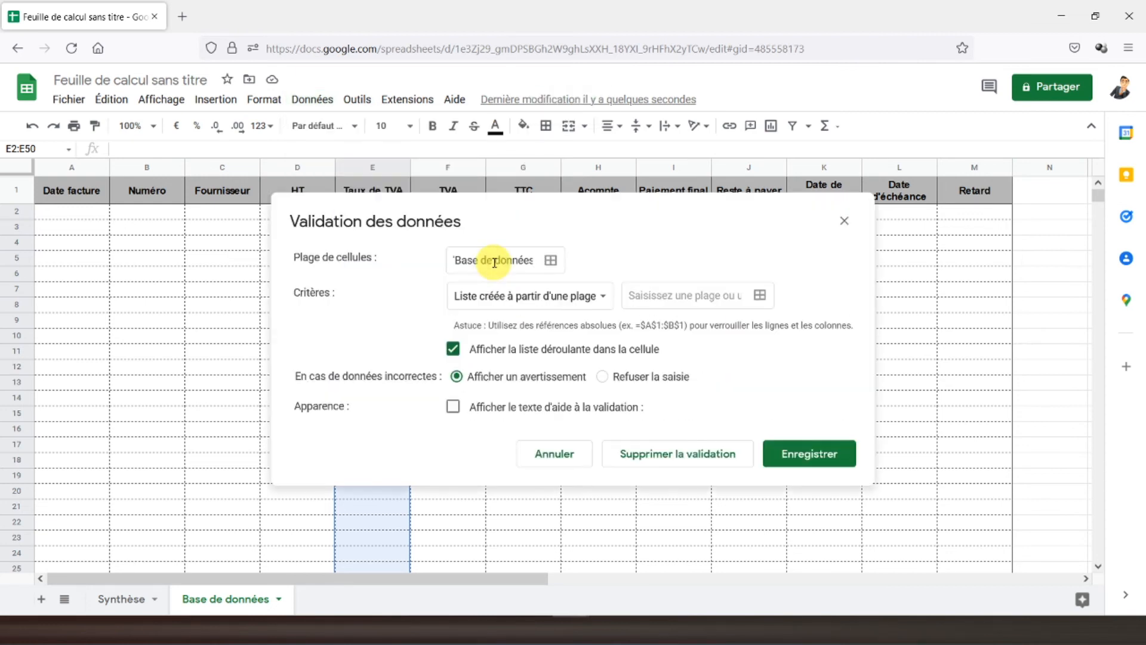
left_click(641, 296)
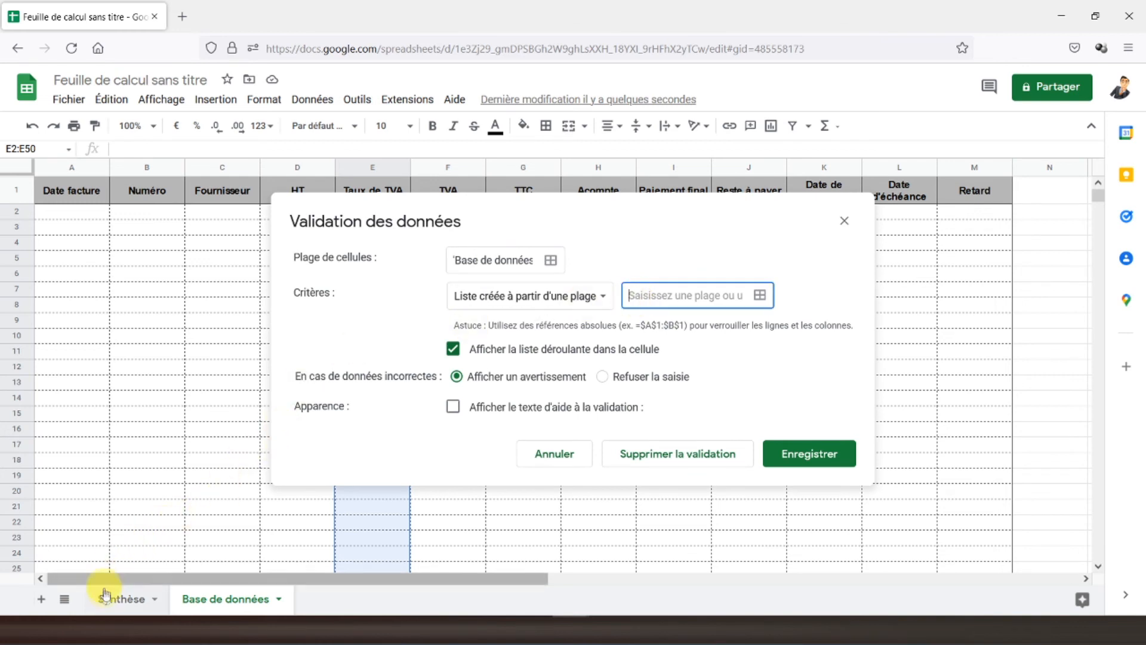
left_click(758, 295)
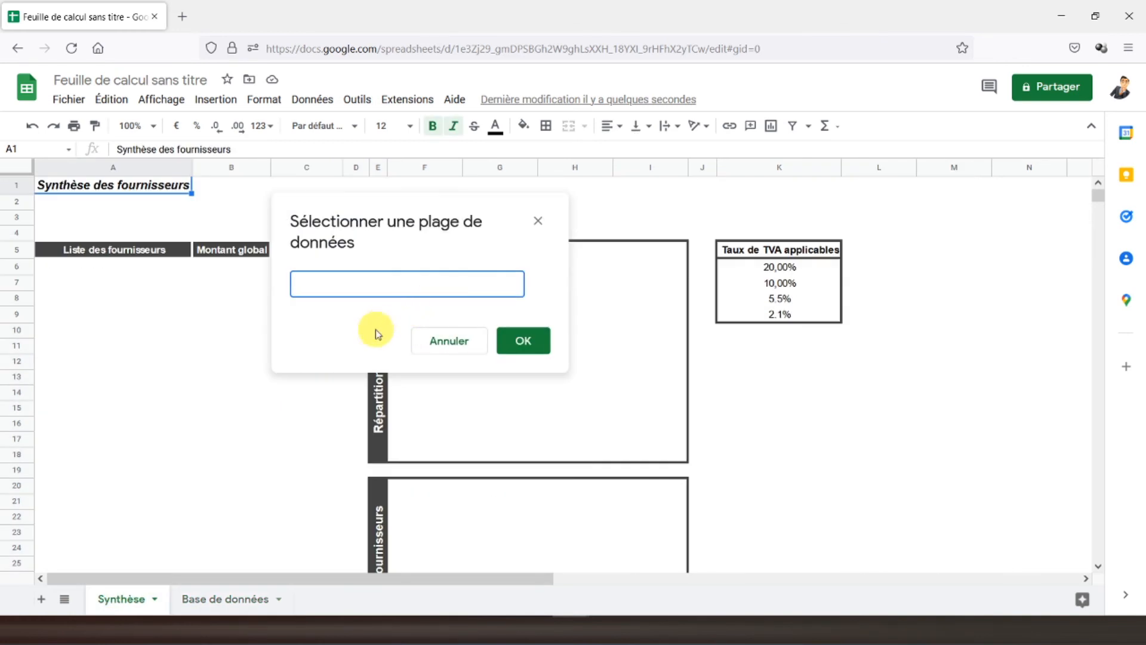
left_click_drag(757, 266, 773, 315)
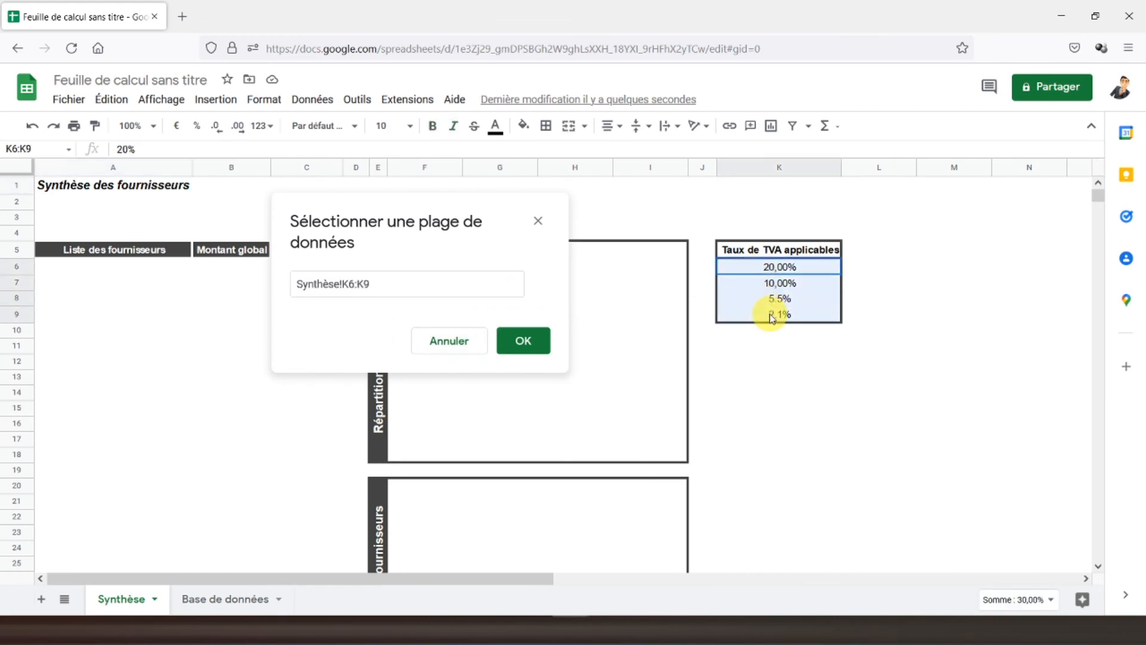
left_click(521, 339)
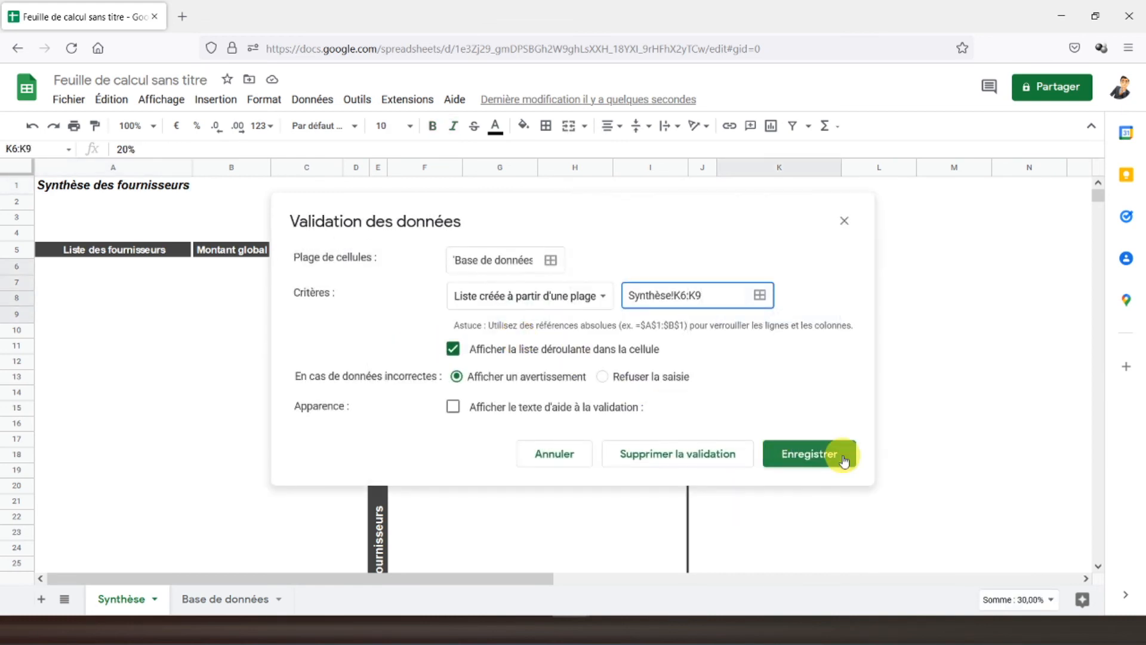
left_click(818, 454)
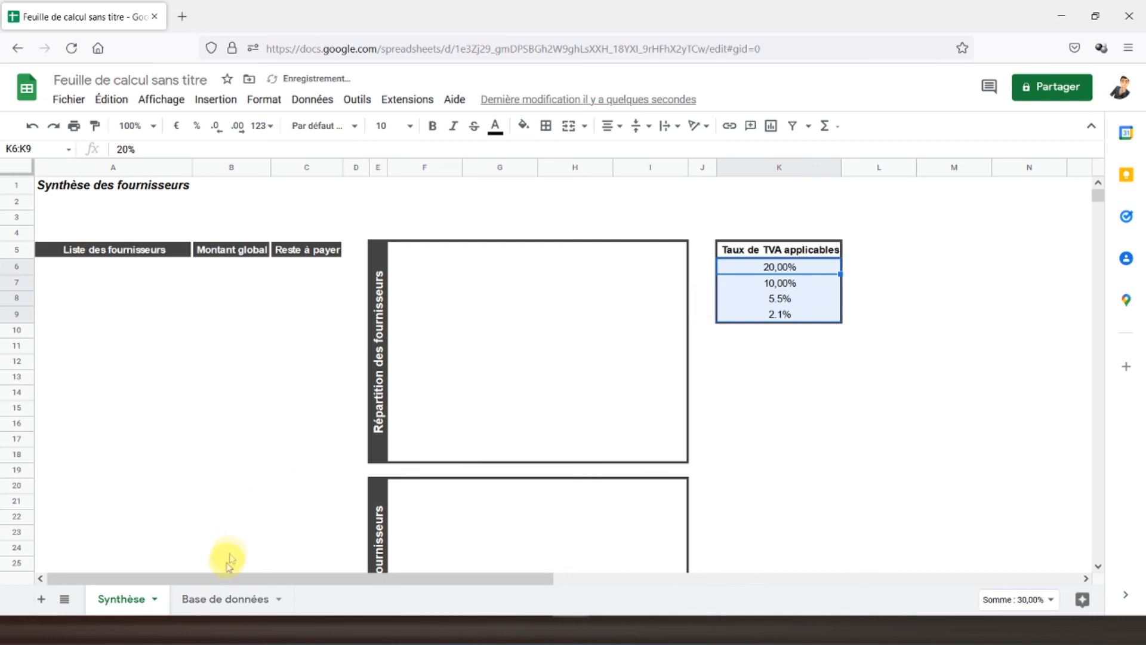
Return to the Base de données sheet and check the choices in the dropdown of cell E2
left_click(216, 598)
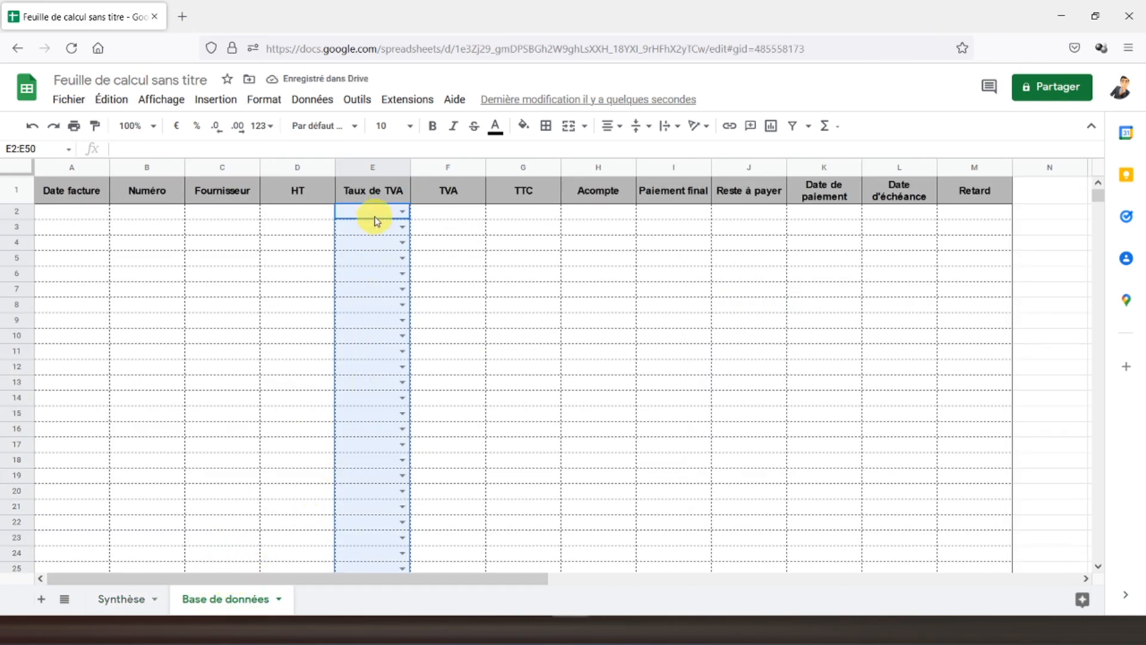
left_click(405, 215)
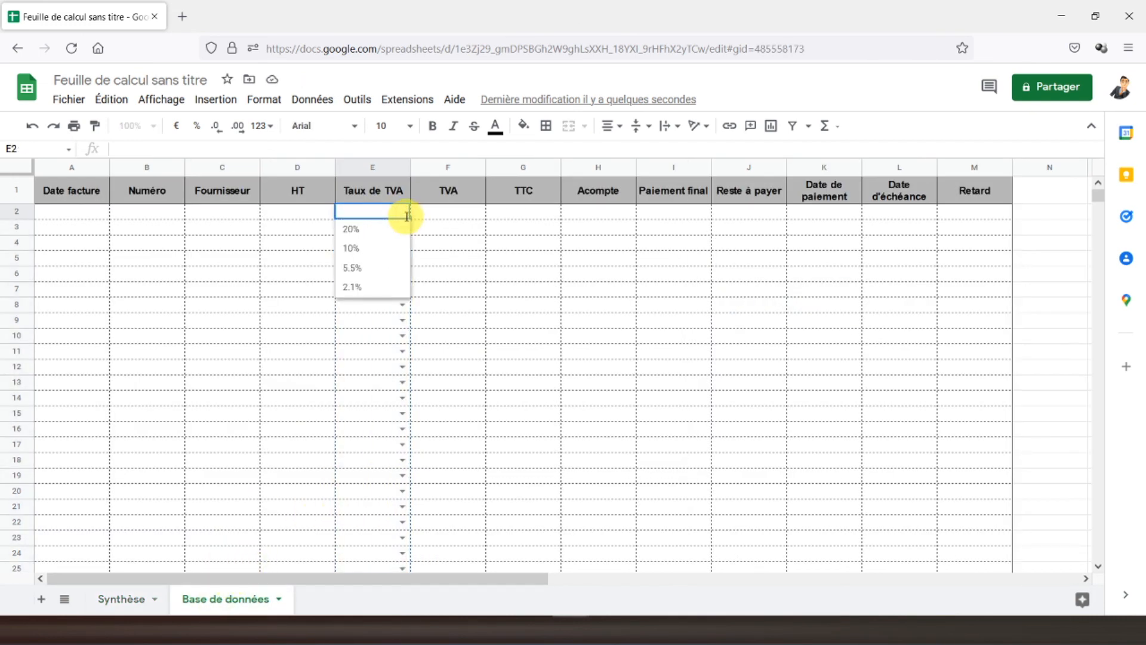
left_click(509, 214)
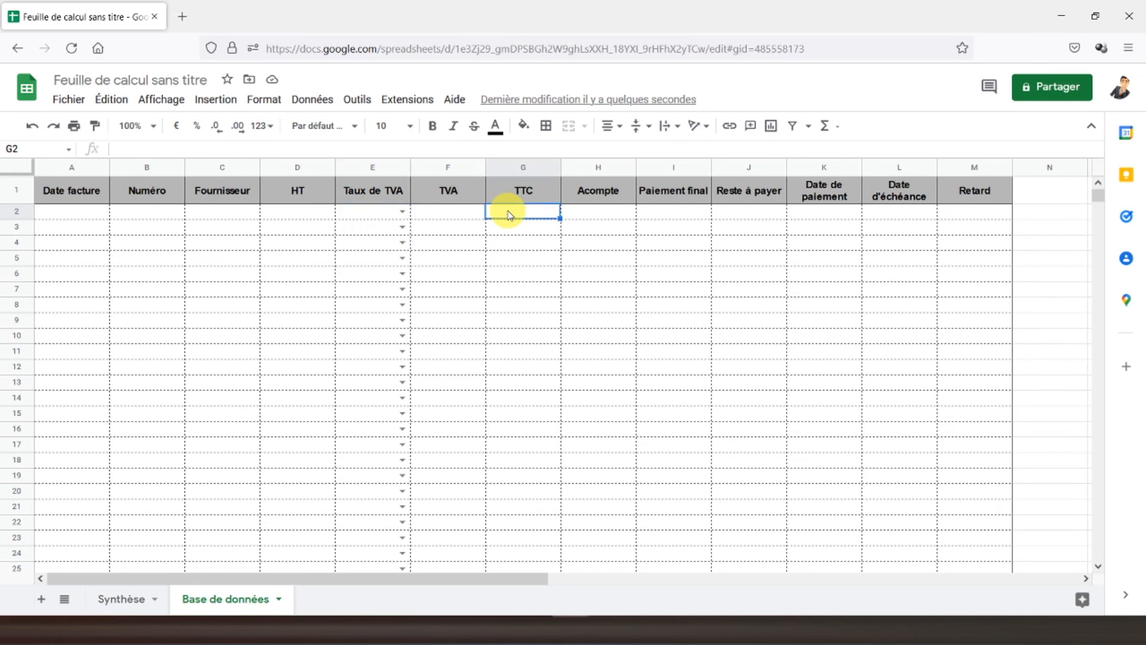
Format the whole "TVA" and "TTC" columns as euro currency
left_click(451, 169)
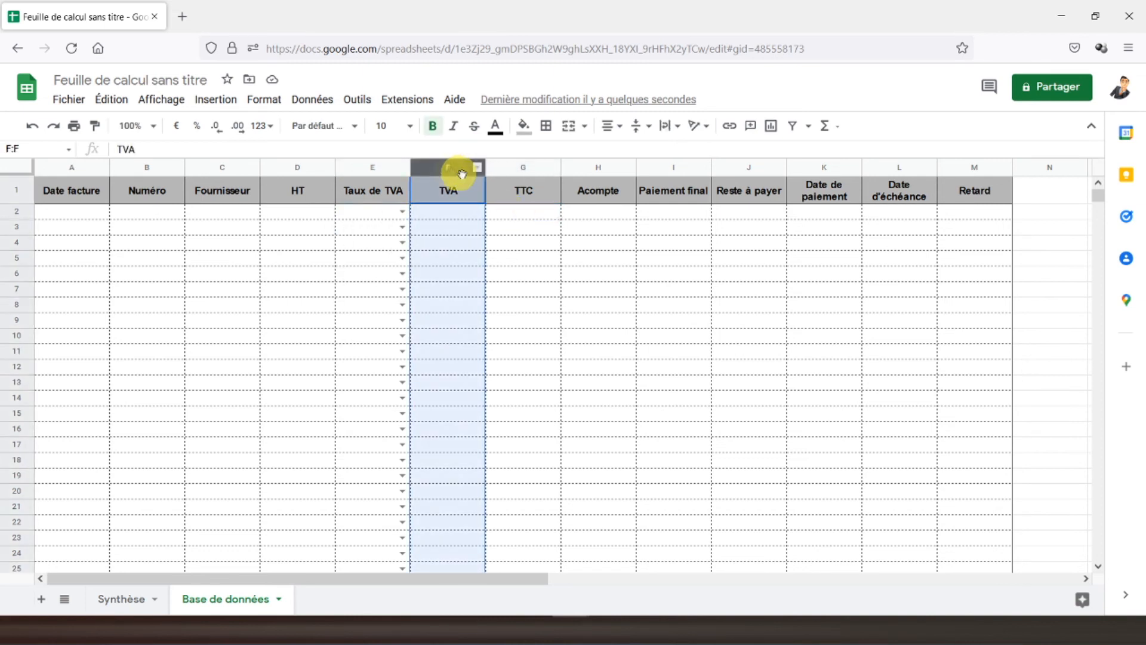
left_click(504, 168, "shift")
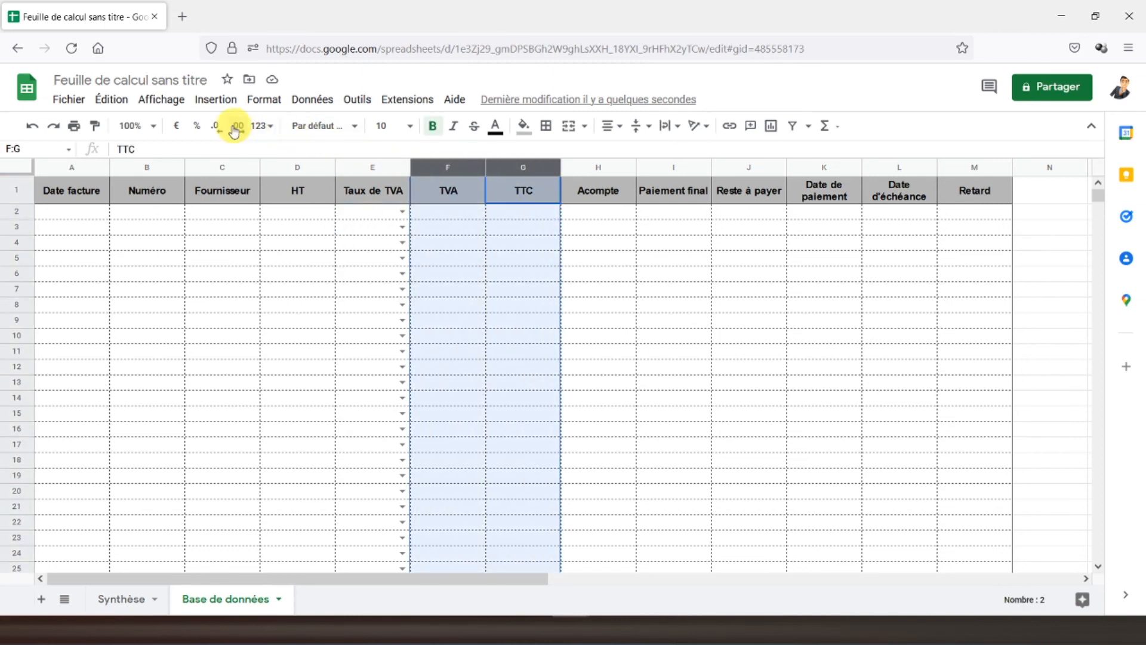
left_click(177, 127)
Enter 1 in cell F2 to test the currency format and clear the cell again
left_click(456, 218)
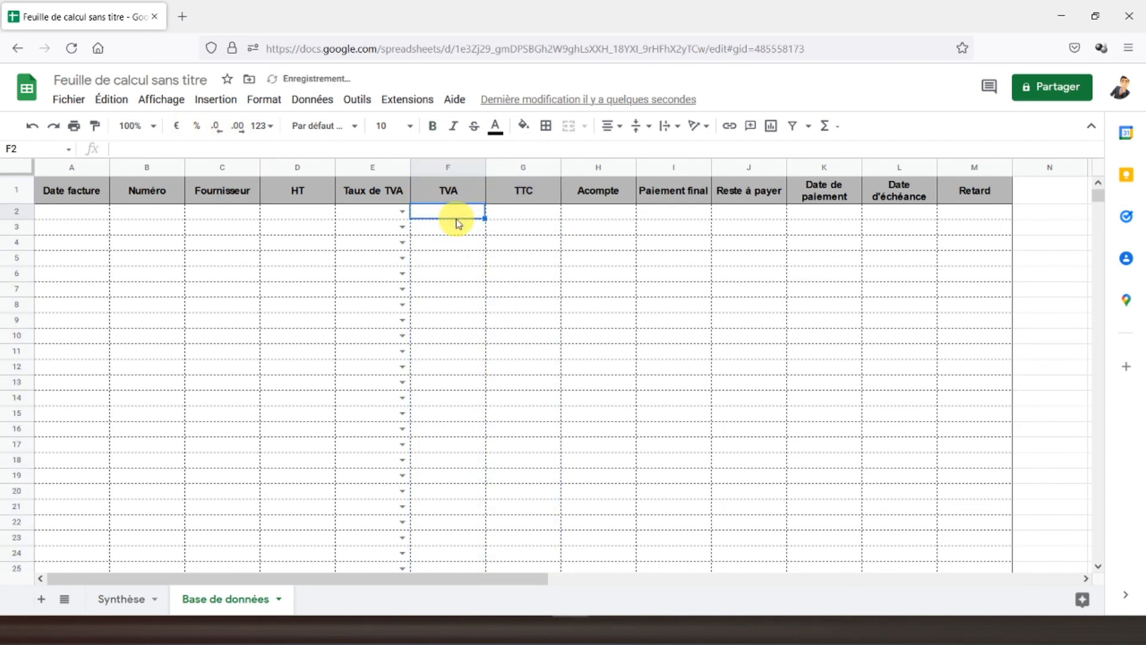
type("1")
key("Return")
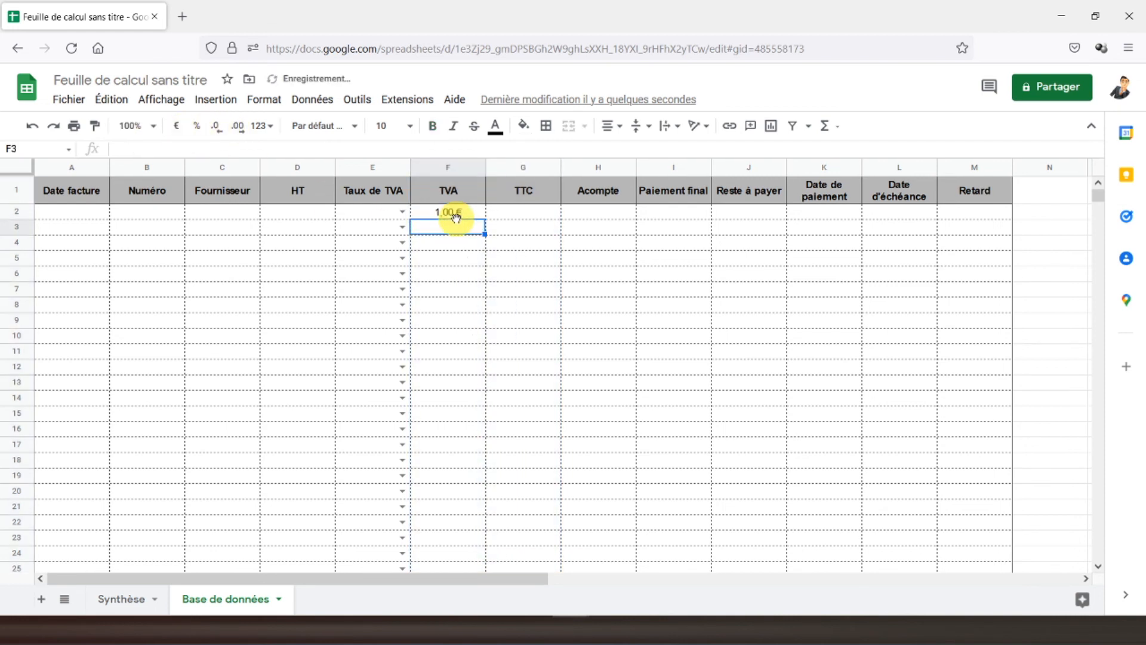
left_click(461, 213)
key("Delete")
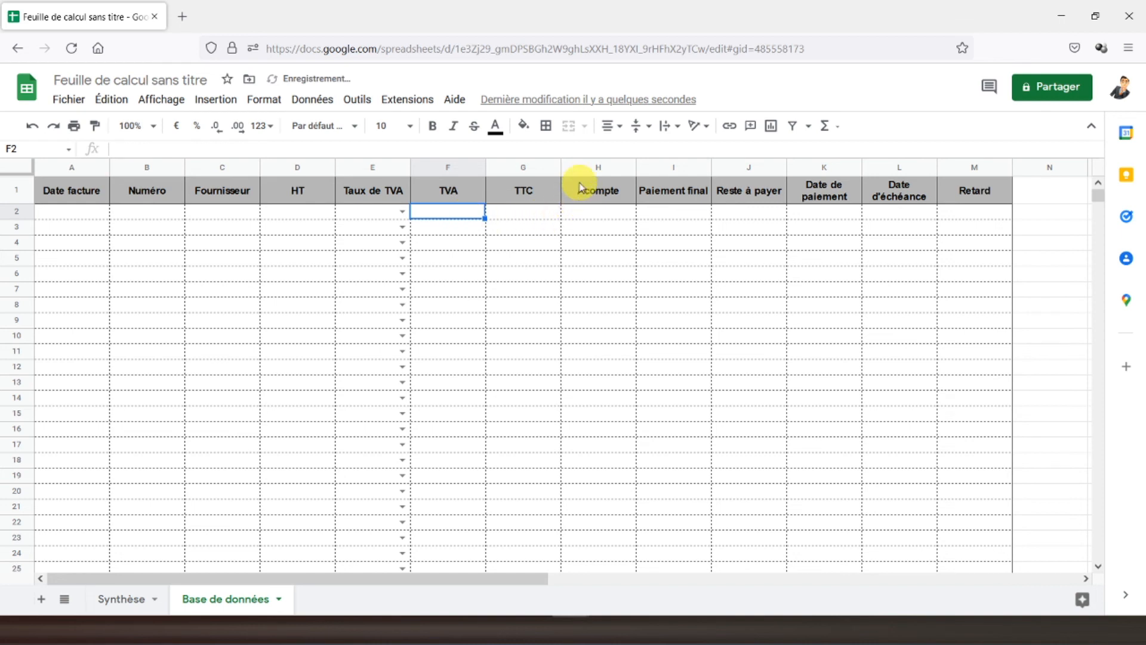
Format the whole "Acompte", "Paiement final" and "Reste à payer" columns as euro currency
left_click_drag(589, 173, 733, 180)
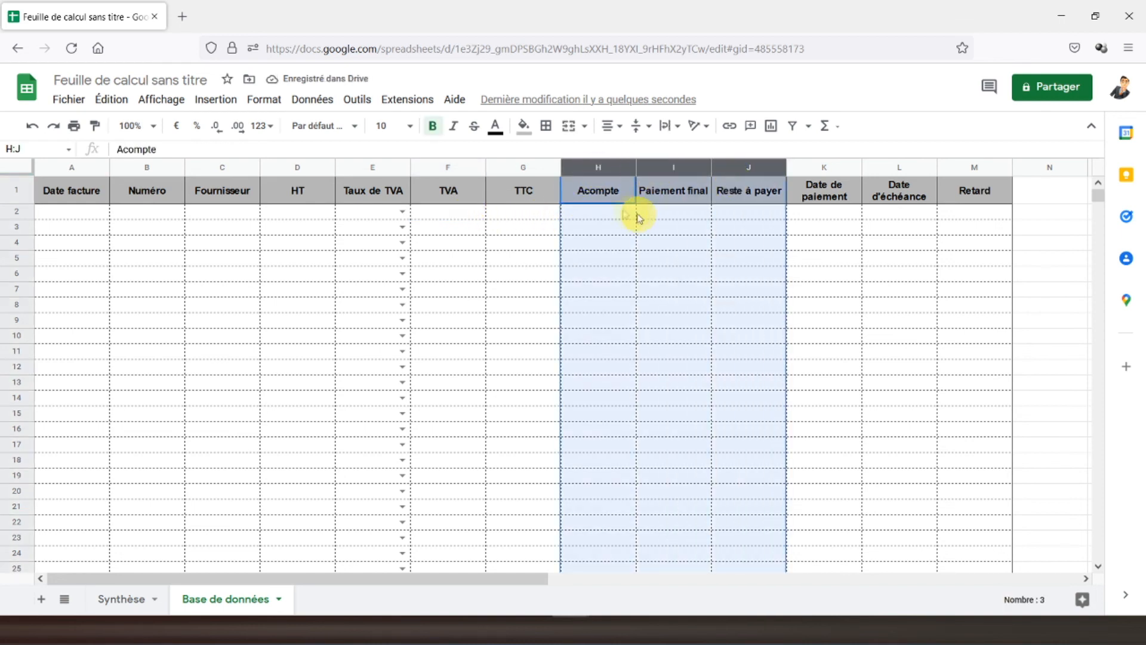
left_click(177, 125)
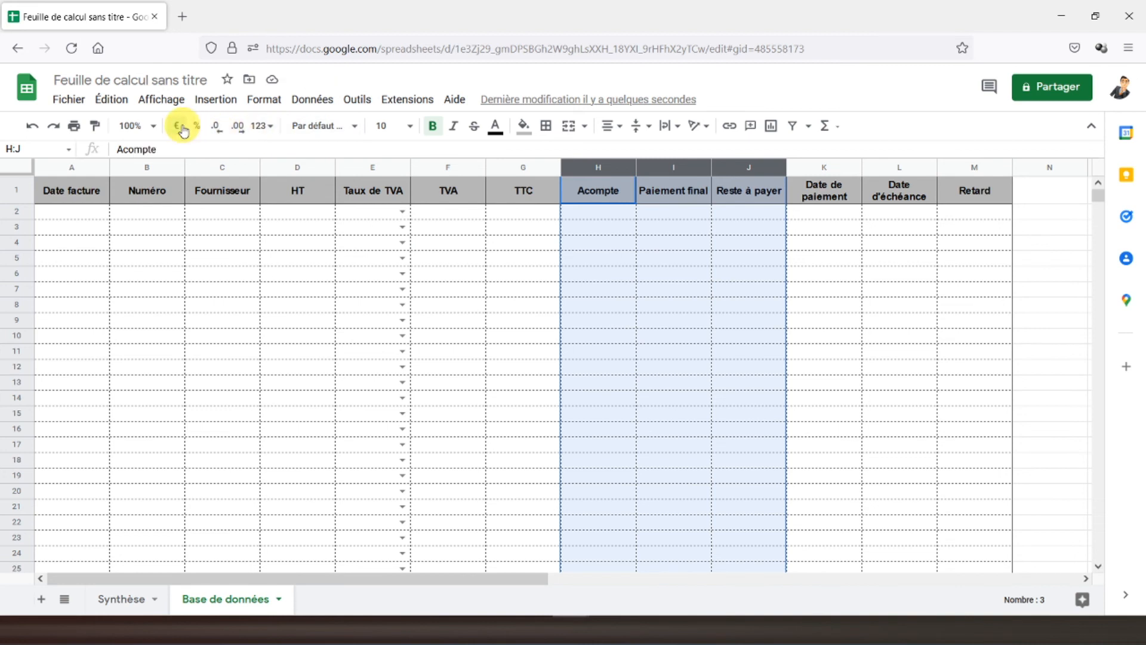
left_click(830, 223)
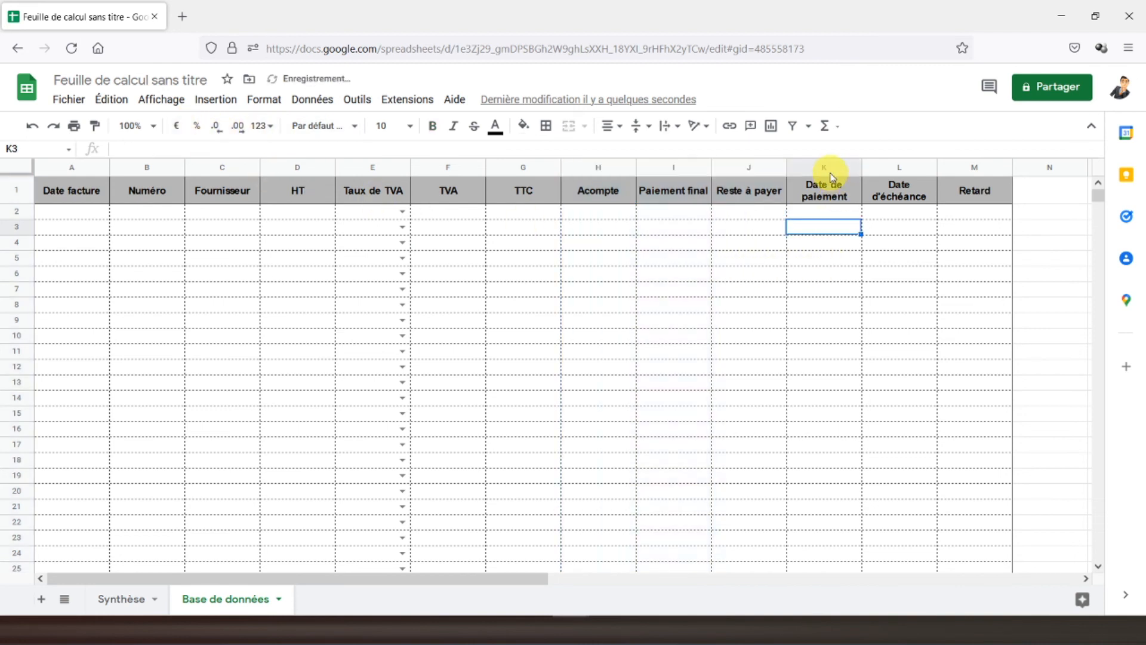
Apply the Date number format to the whole "Date de paiement" and "Date d'échéance" columns
left_click(830, 172)
left_click_drag(830, 172, 888, 174)
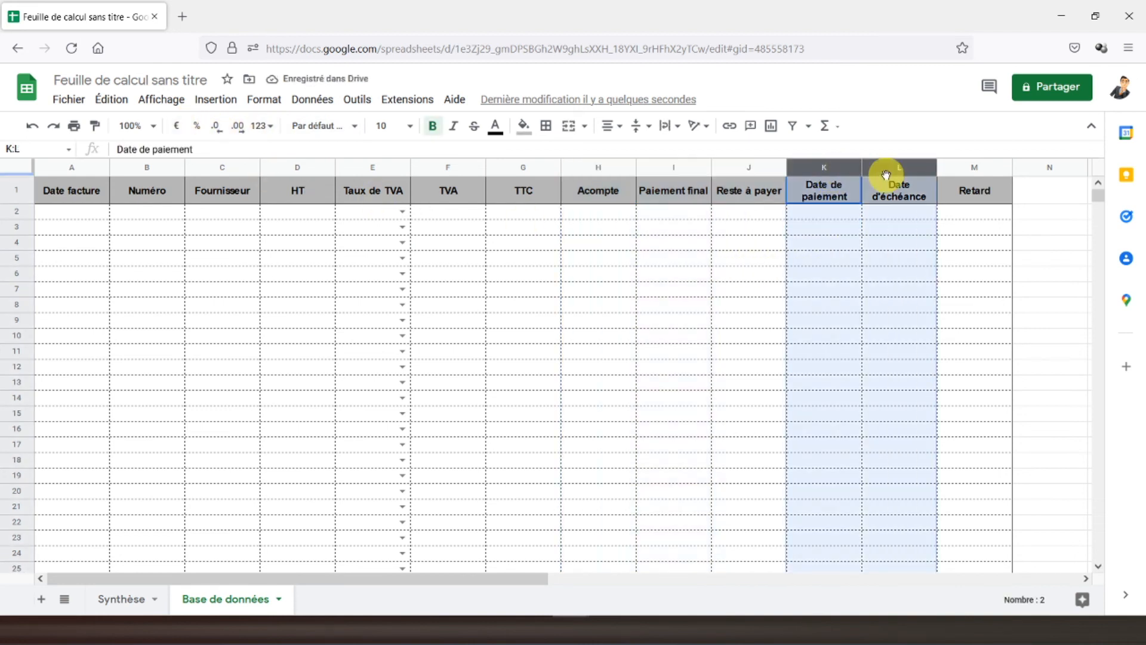
left_click(267, 103)
mouse_move(307, 162)
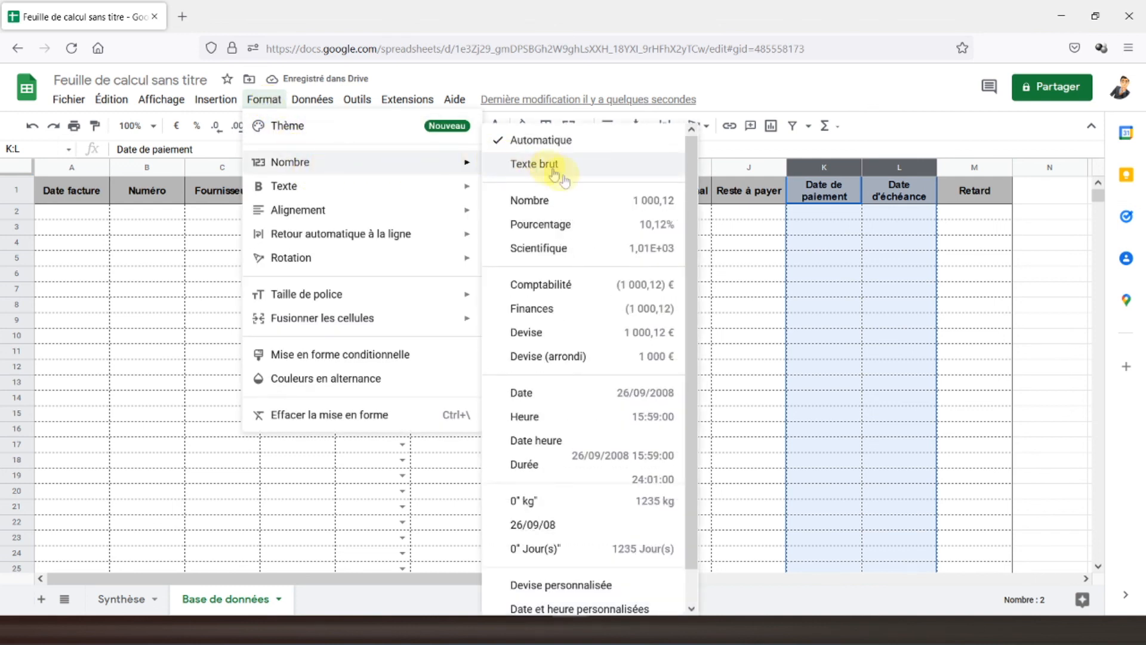
left_click(543, 394)
Apply the custom number format 0" Jour(s)" to the whole "Retard" column
left_click(970, 212)
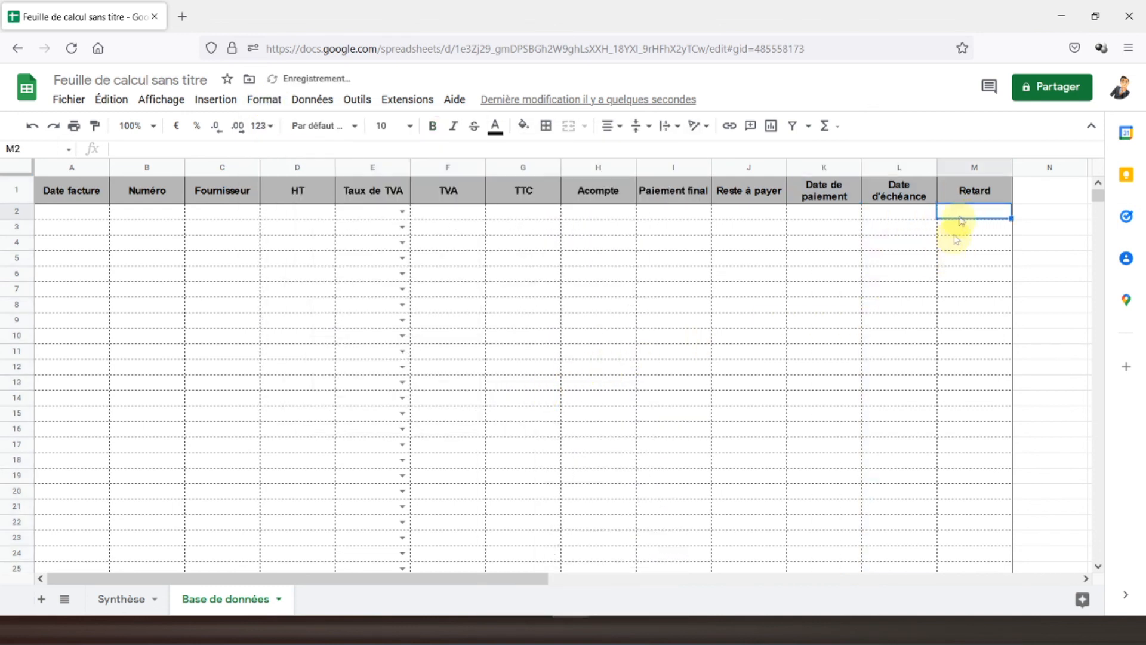
left_click(966, 172)
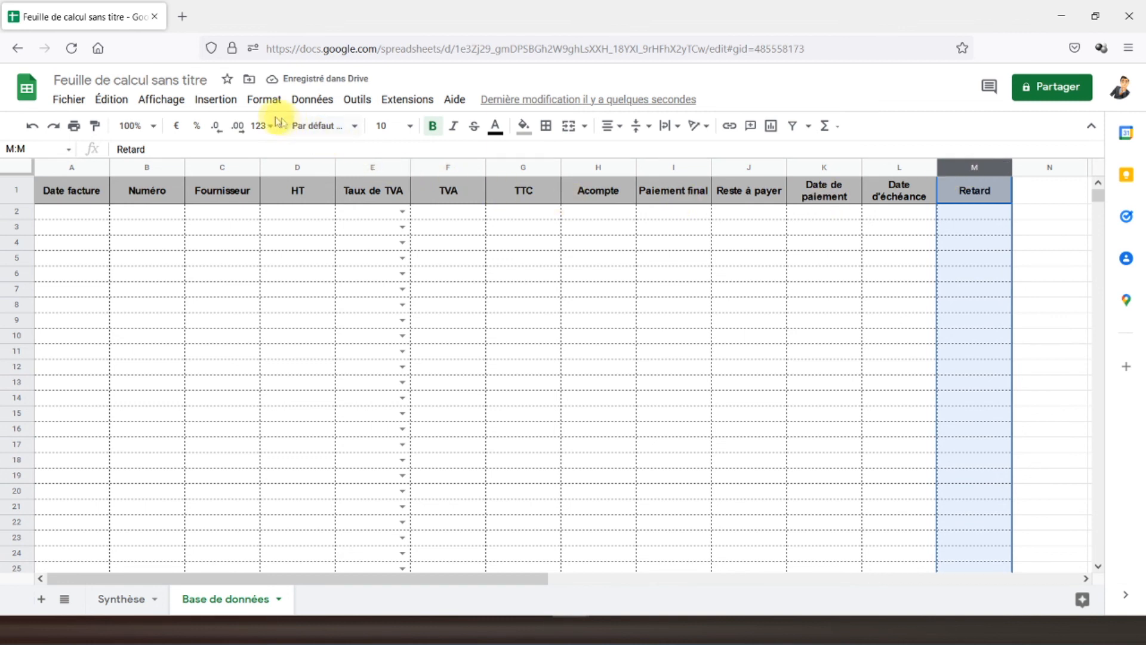
left_click(265, 102)
mouse_move(412, 162)
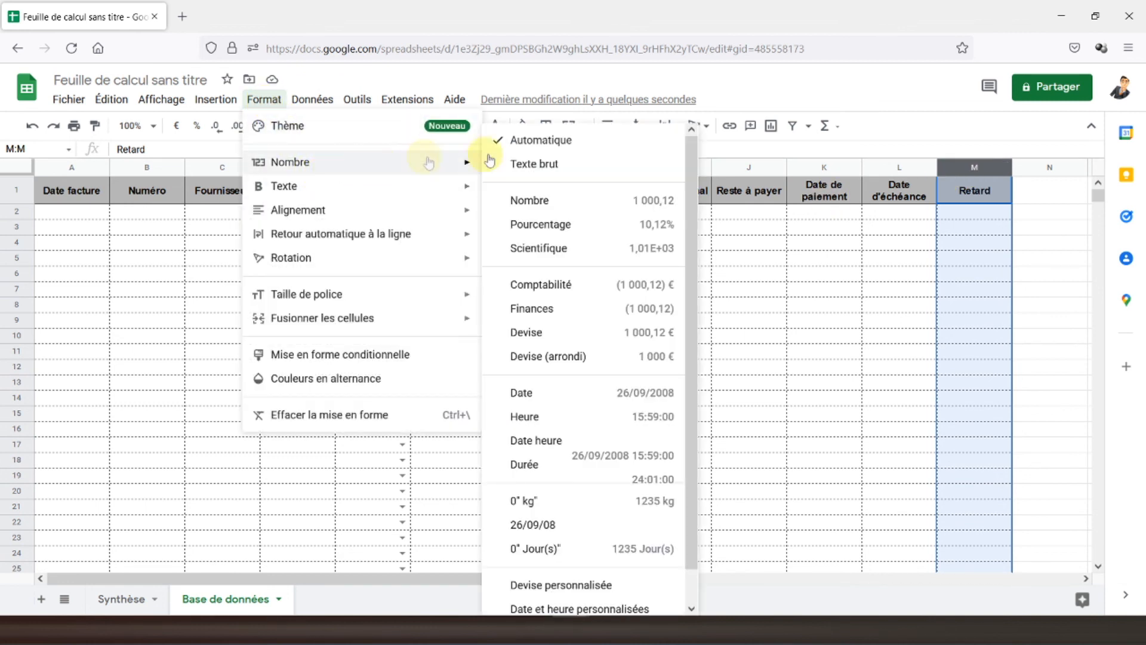
scroll(572, 373, "down", 1)
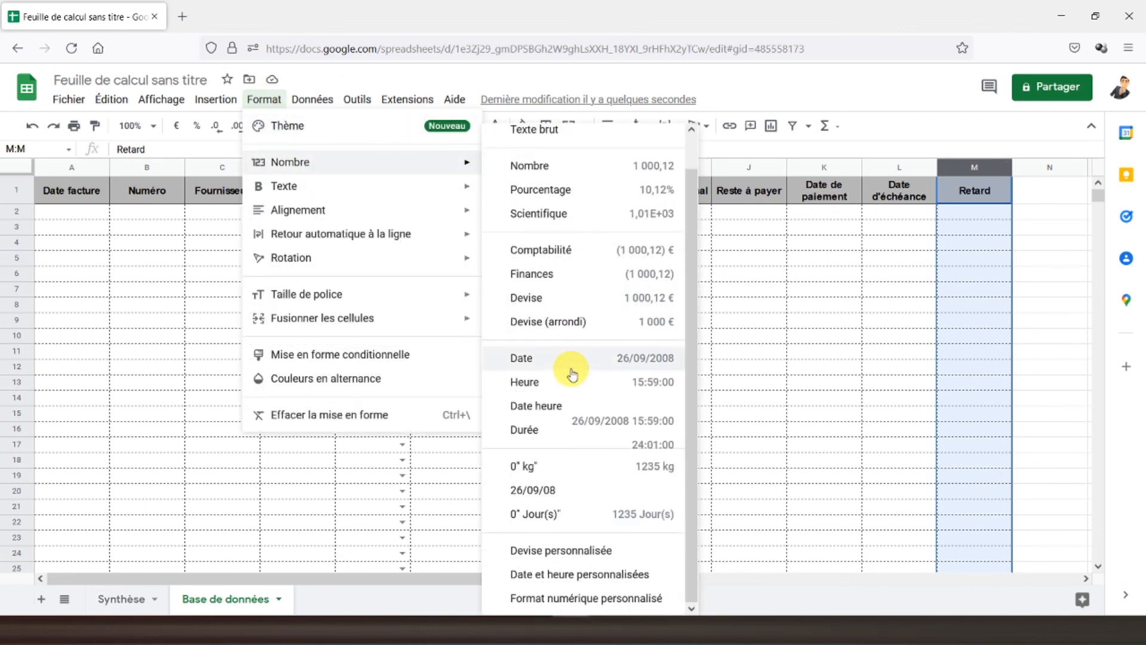
left_click(553, 517)
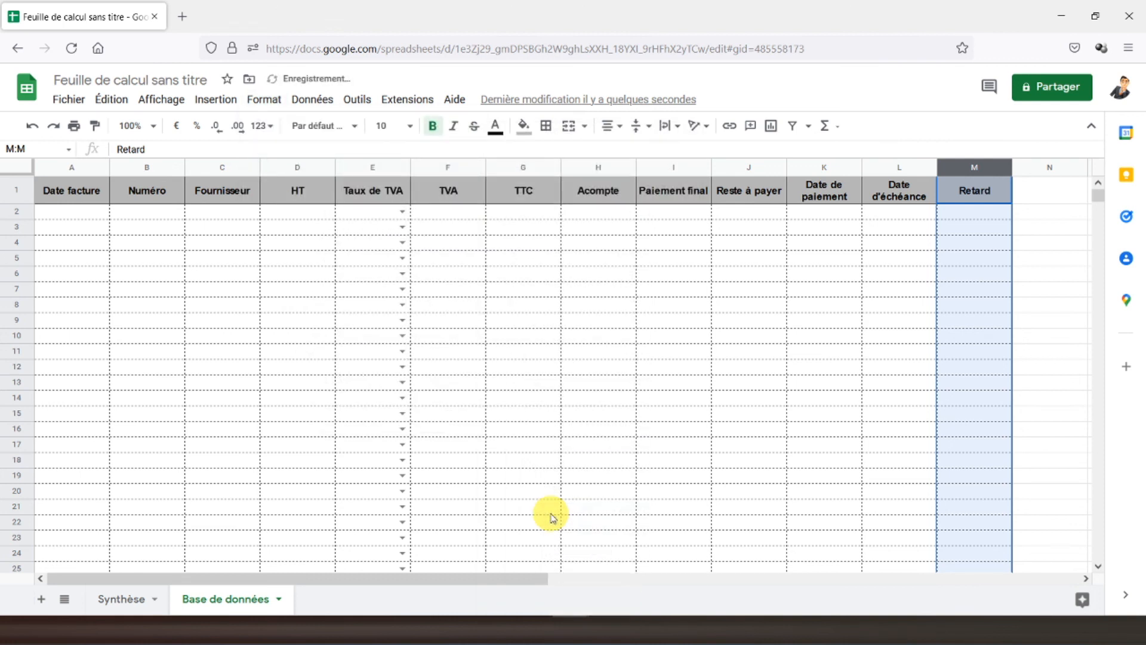
Enter 4 in cell M2 to test the day format and clear the cell again
left_click(964, 220)
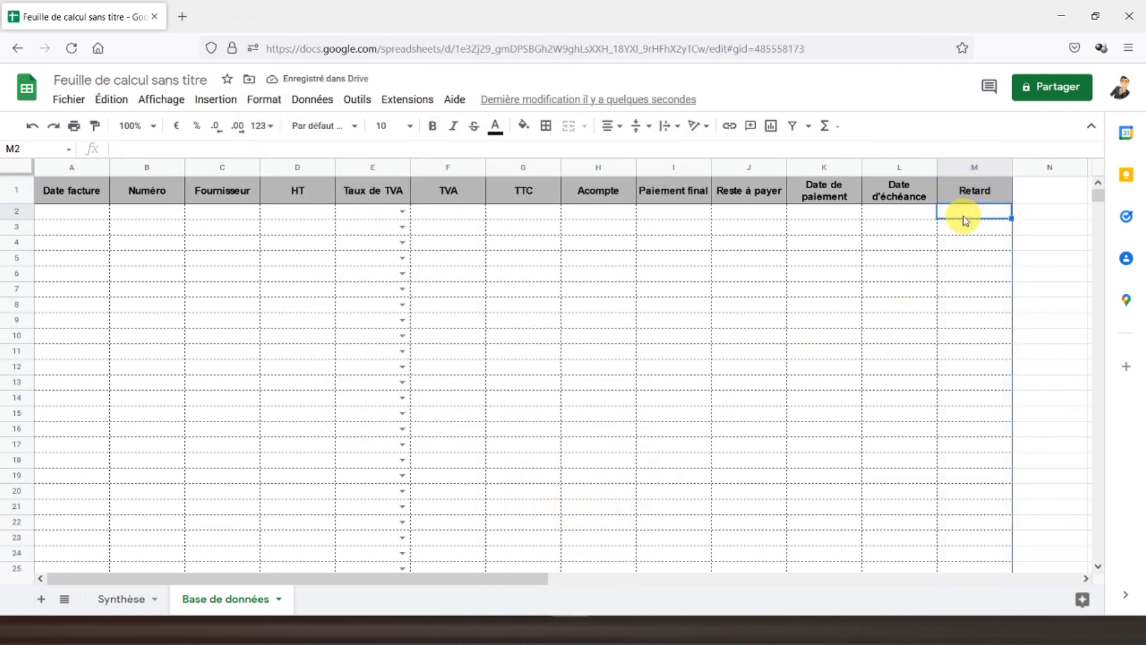
key("Return")
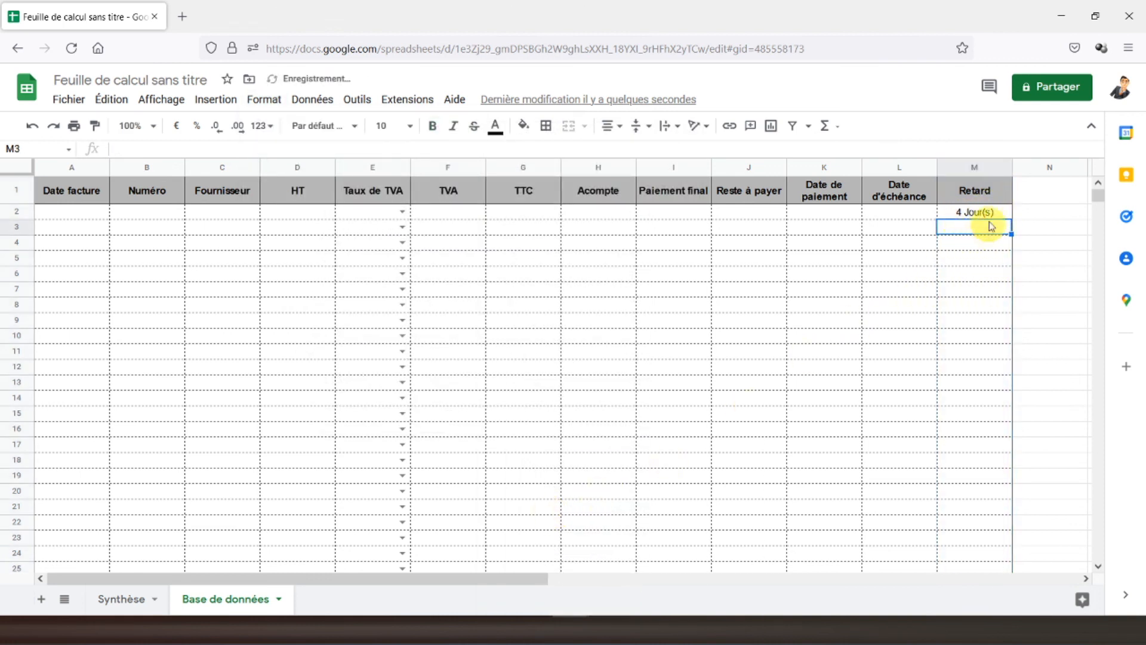
left_click(987, 217)
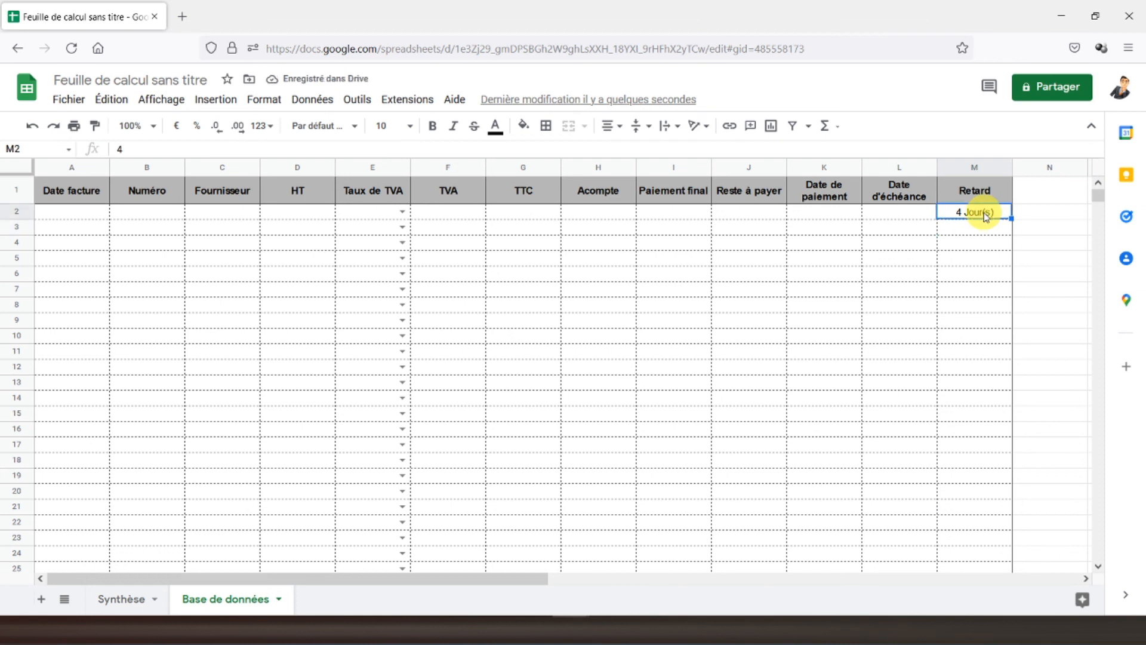
Hide the gridlines on the Base de données sheet
left_click(72, 201)
scroll(430, 246, "down", 3)
scroll(431, 246, "up", 3)
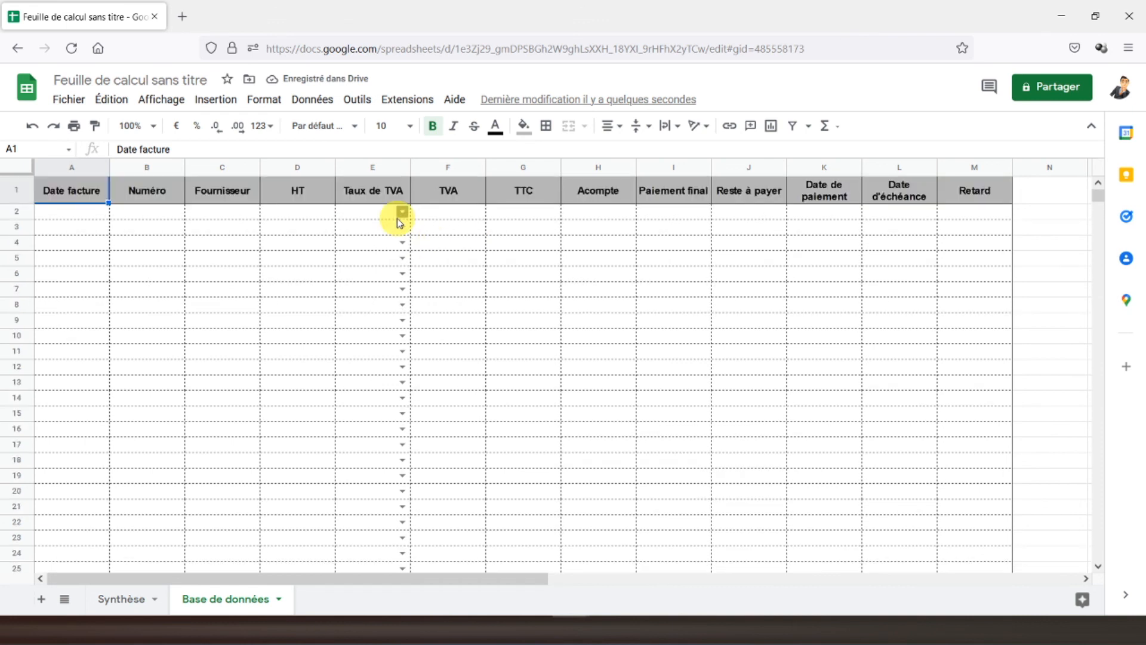
left_click(157, 98)
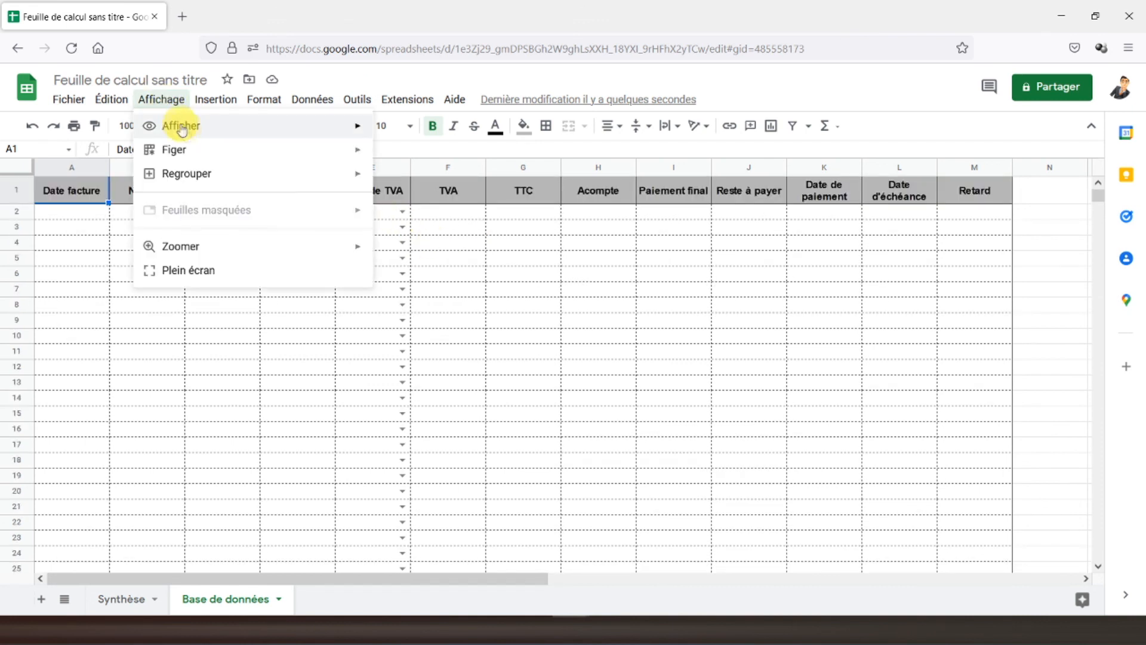
mouse_move(182, 129)
left_click(418, 155)
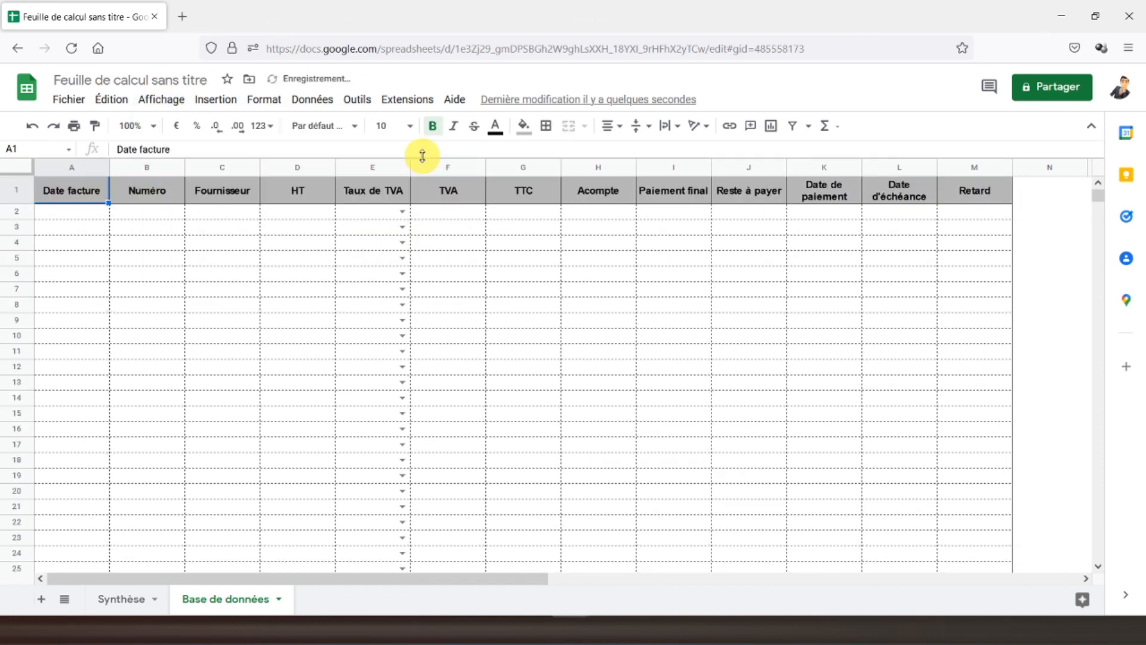
Return to the Synthèse sheet and select the title cell A1
left_click(113, 598)
left_click(76, 189)
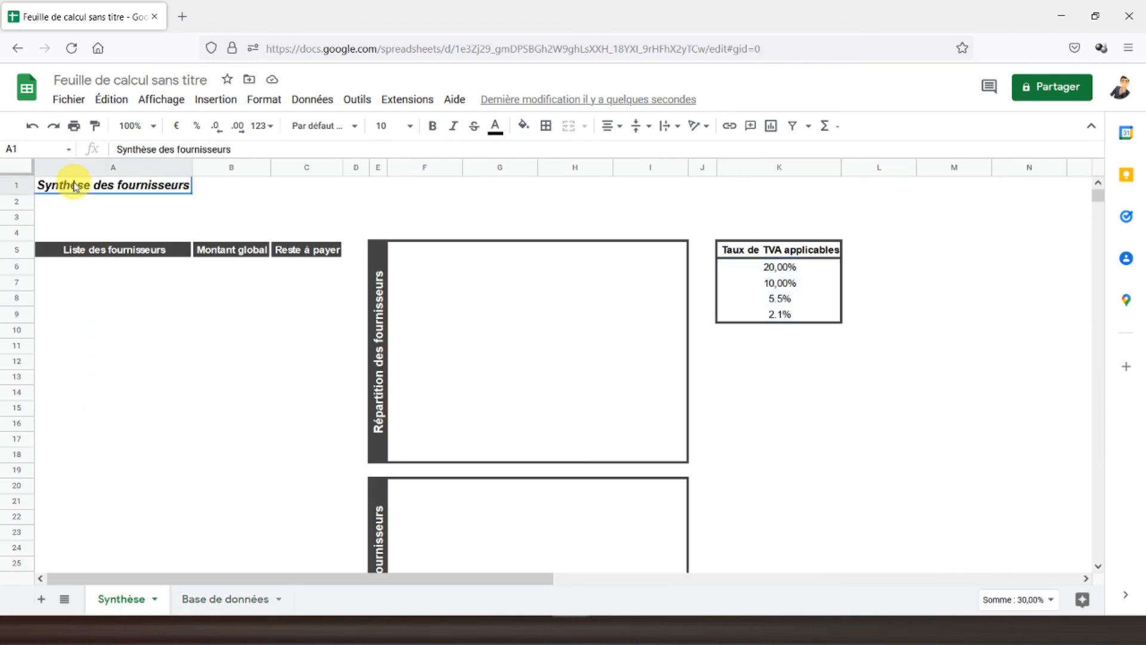